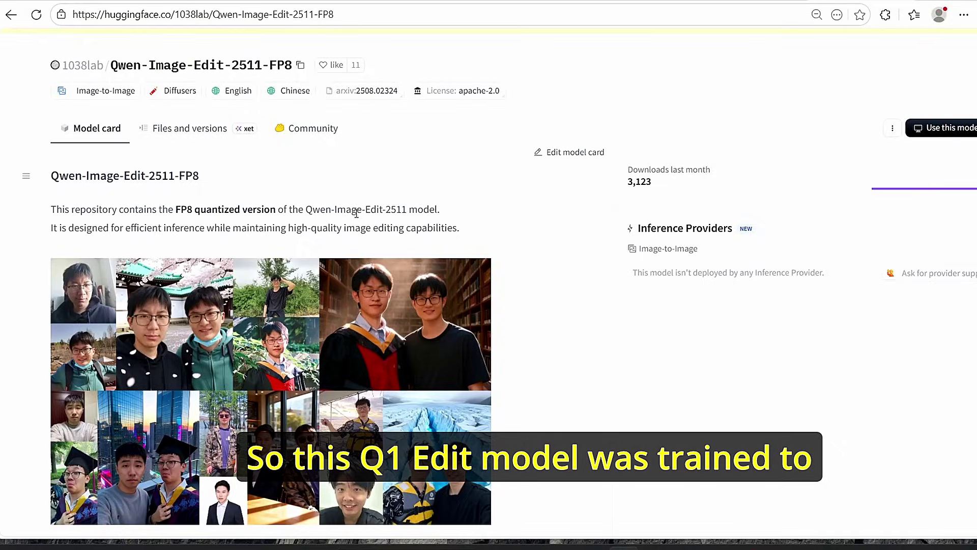
# Step: Scroll the FP8 model card through the Showcase, Relighting, Novel View Synthesis and Industry Design examples
pyautogui.scroll(1, 356, 214)
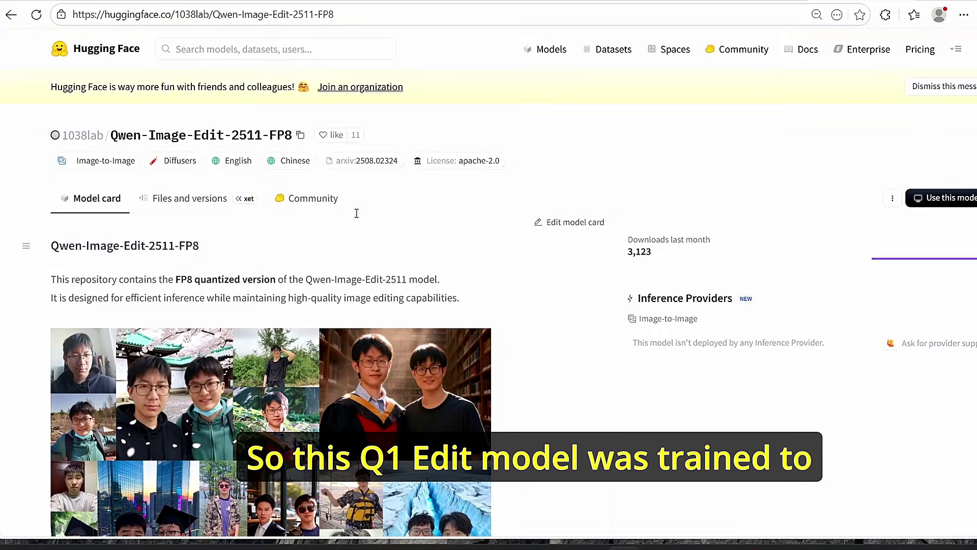
pyautogui.scroll(-2, 356, 213)
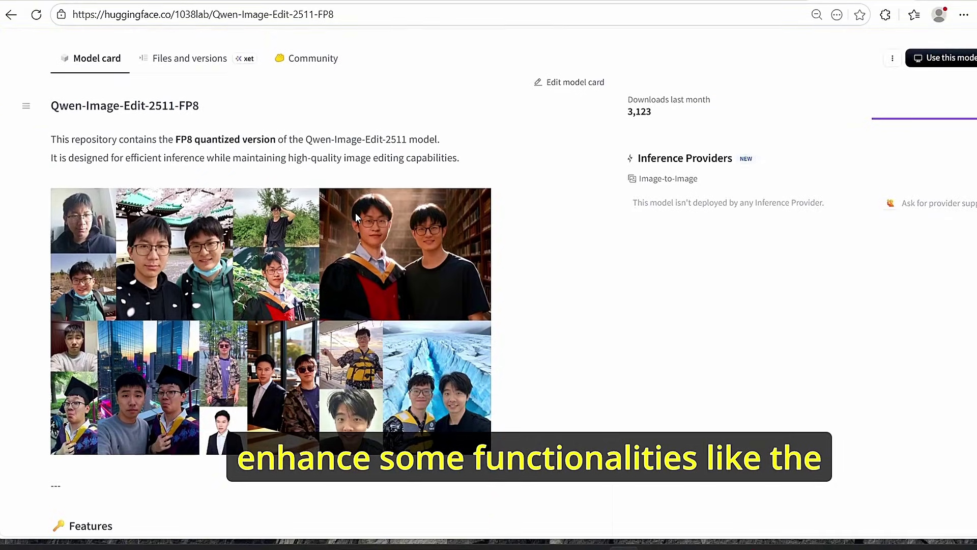
pyautogui.scroll(-5, 356, 212)
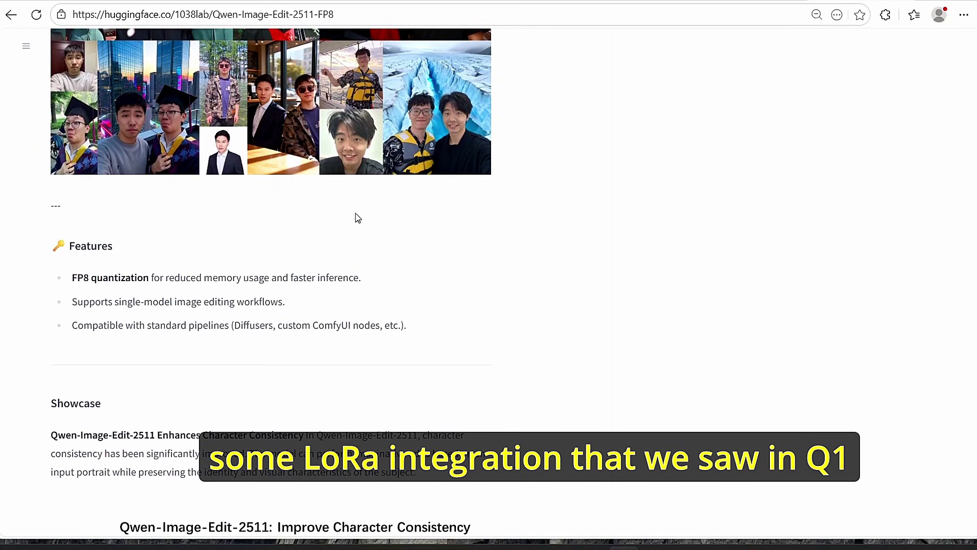
pyautogui.scroll(-5, 358, 218)
pyautogui.scroll(-4, 358, 218)
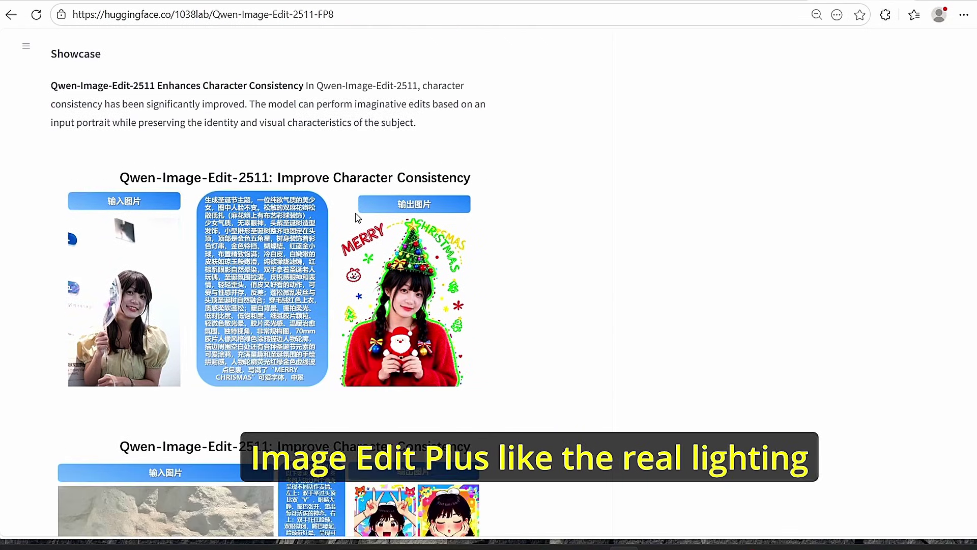
pyautogui.scroll(-5, 358, 219)
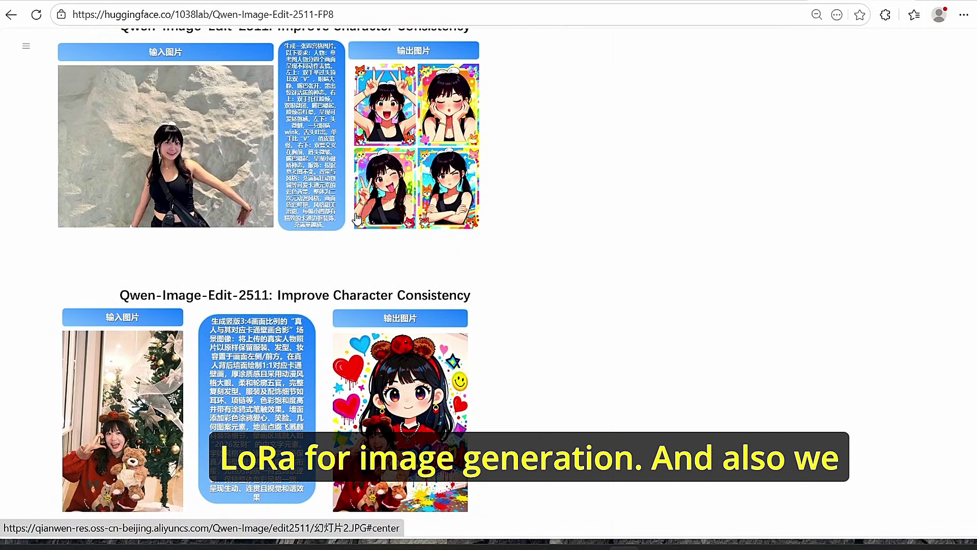
pyautogui.scroll(-5, 358, 219)
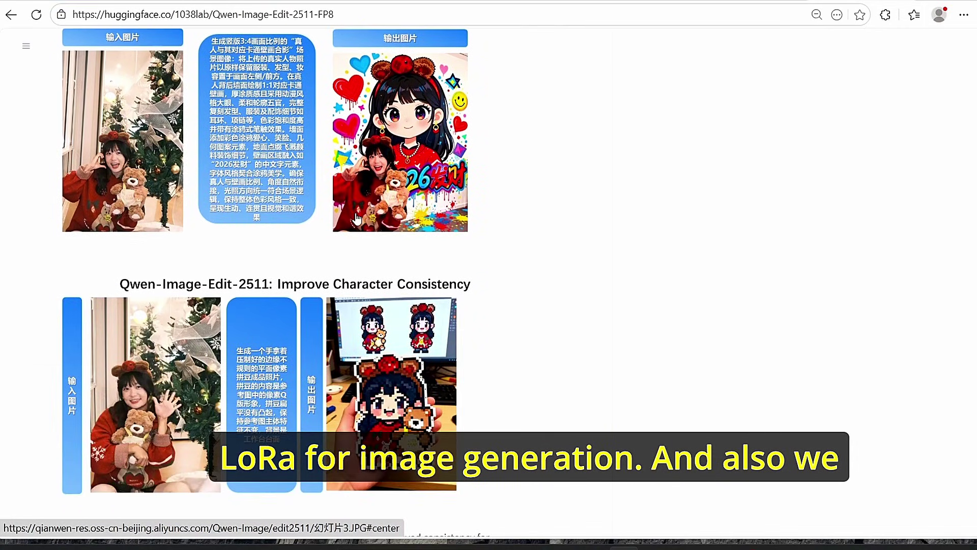
pyautogui.scroll(-5, 358, 219)
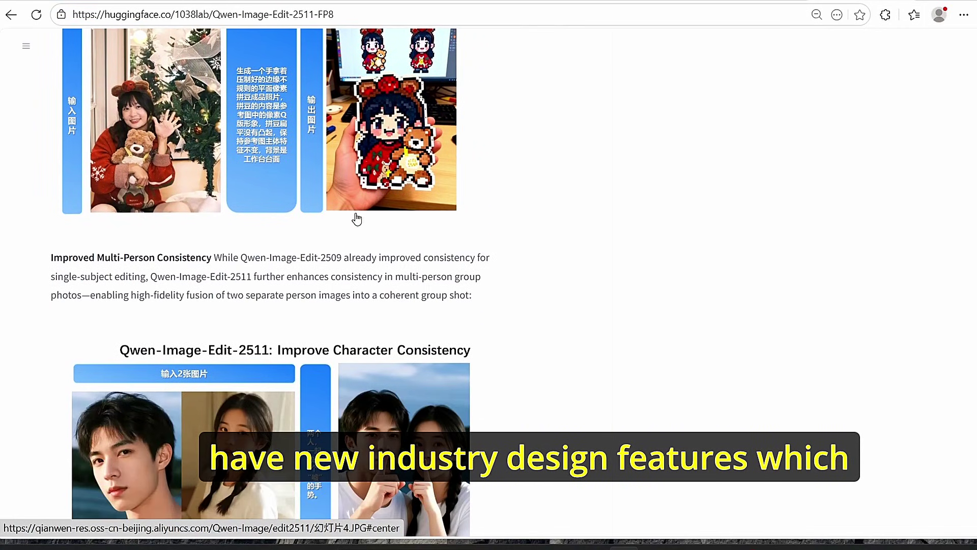
pyautogui.scroll(-5, 356, 219)
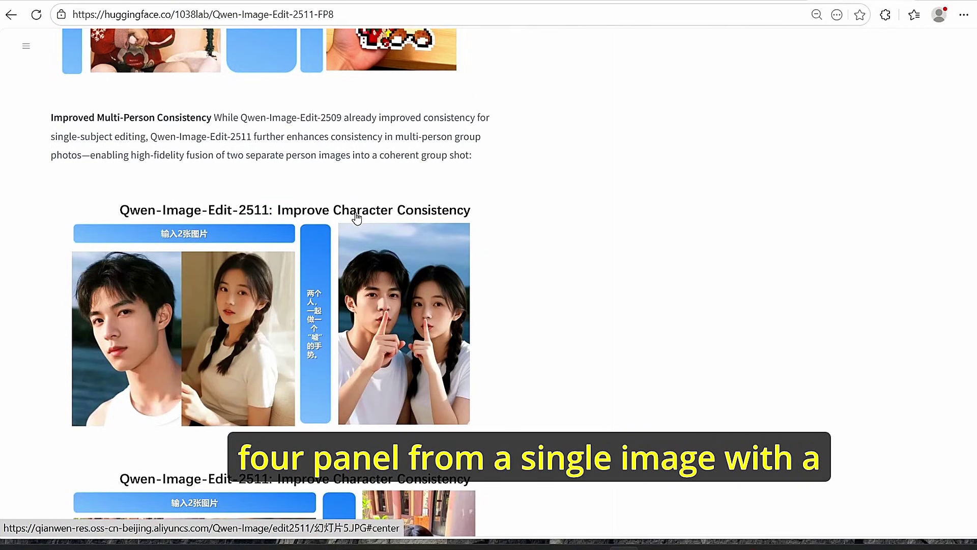
pyautogui.scroll(-3, 357, 219)
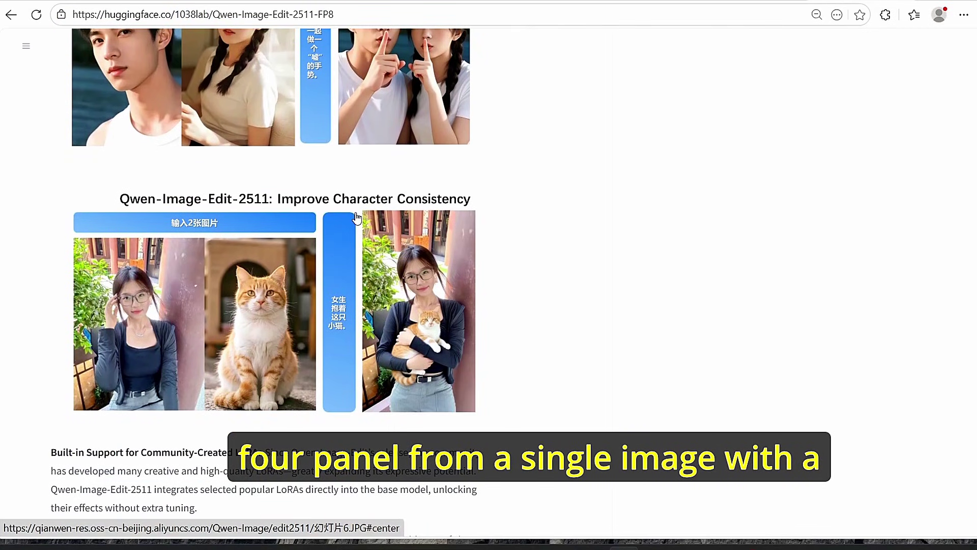
pyautogui.scroll(-8, 357, 219)
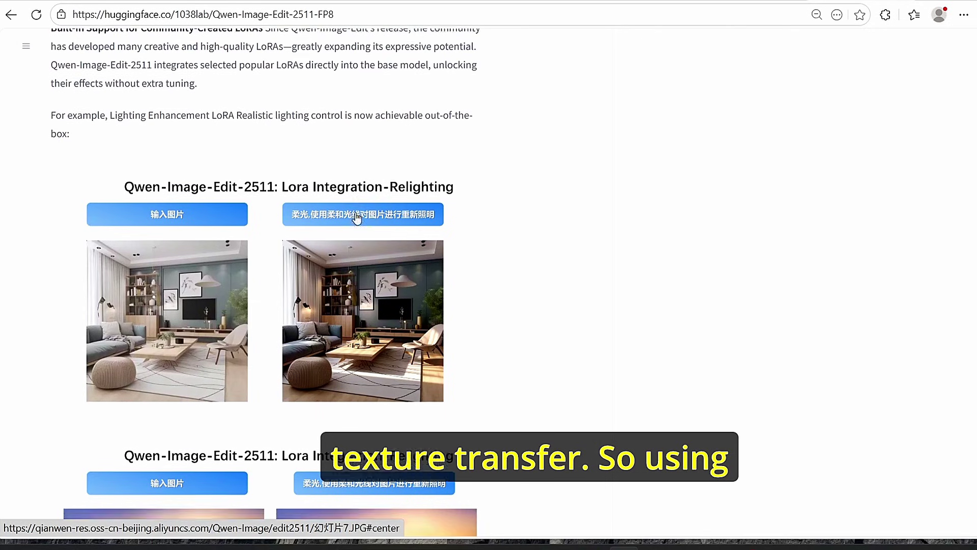
pyautogui.scroll(-3, 357, 219)
pyautogui.scroll(-2, 357, 218)
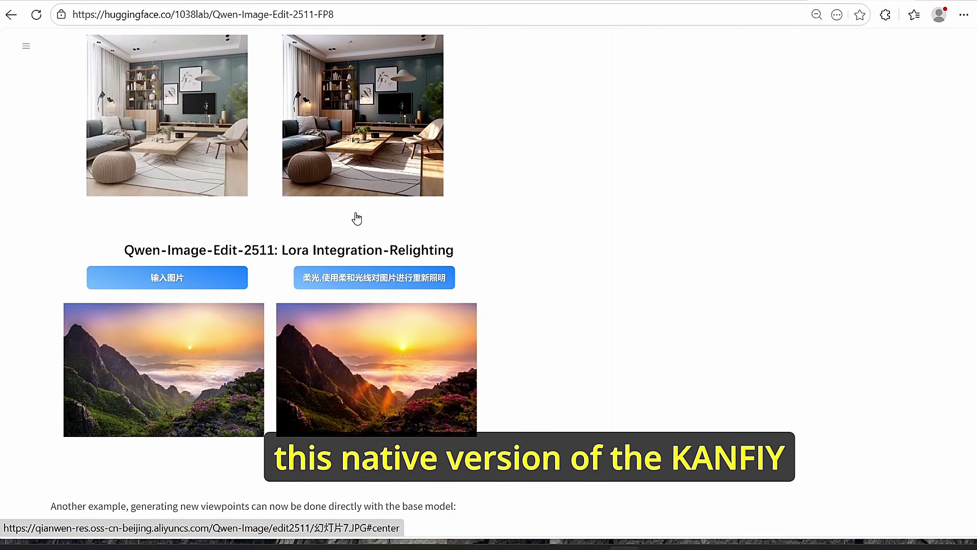
pyautogui.scroll(2, 357, 218)
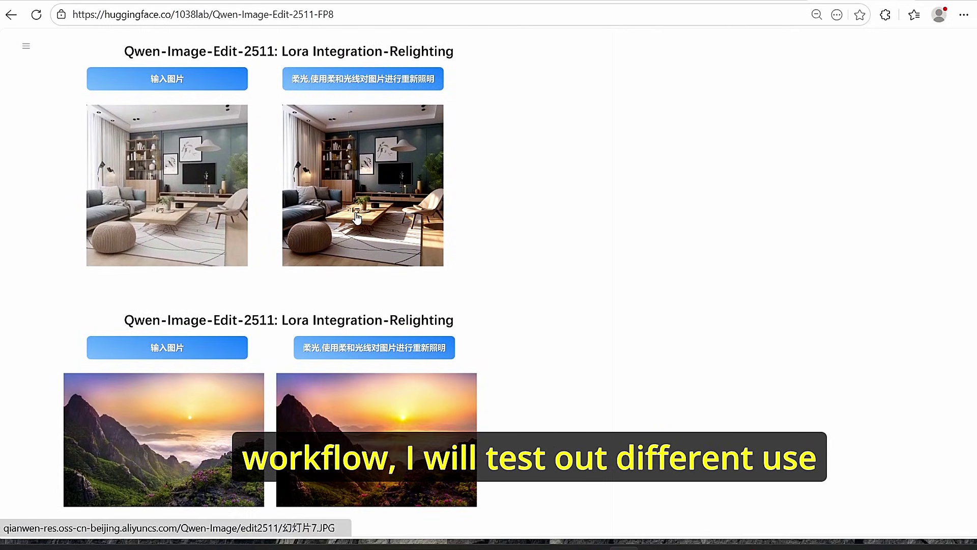
pyautogui.scroll(-2, 357, 218)
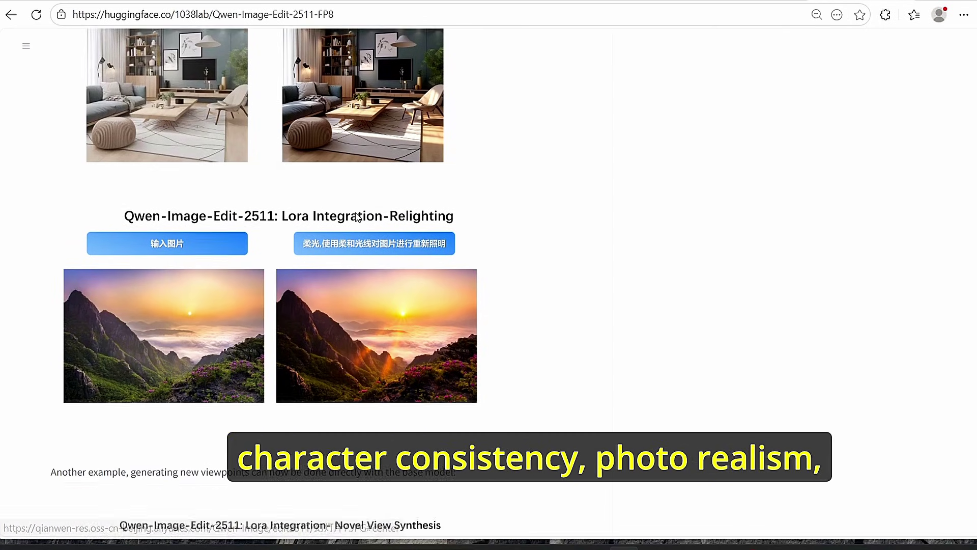
pyautogui.scroll(-8, 358, 217)
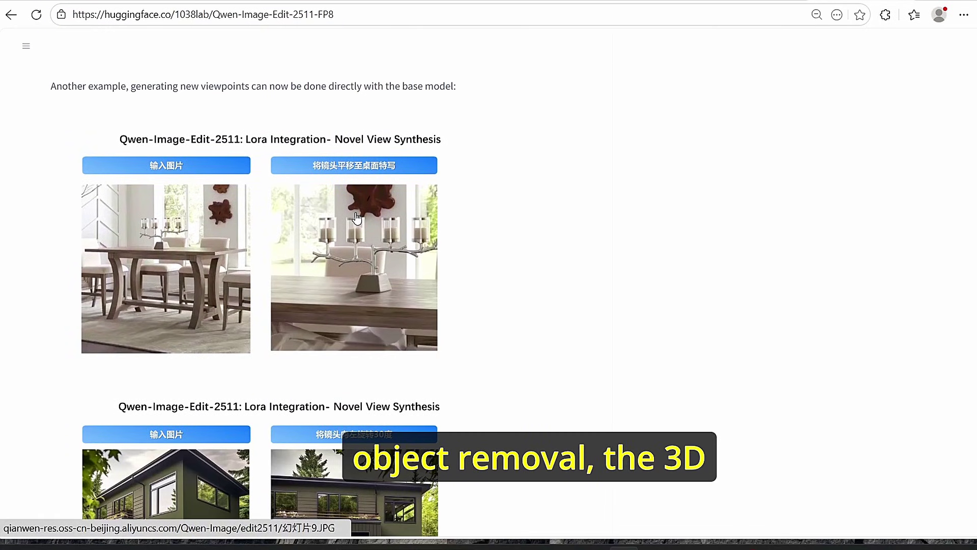
pyautogui.scroll(-3, 356, 218)
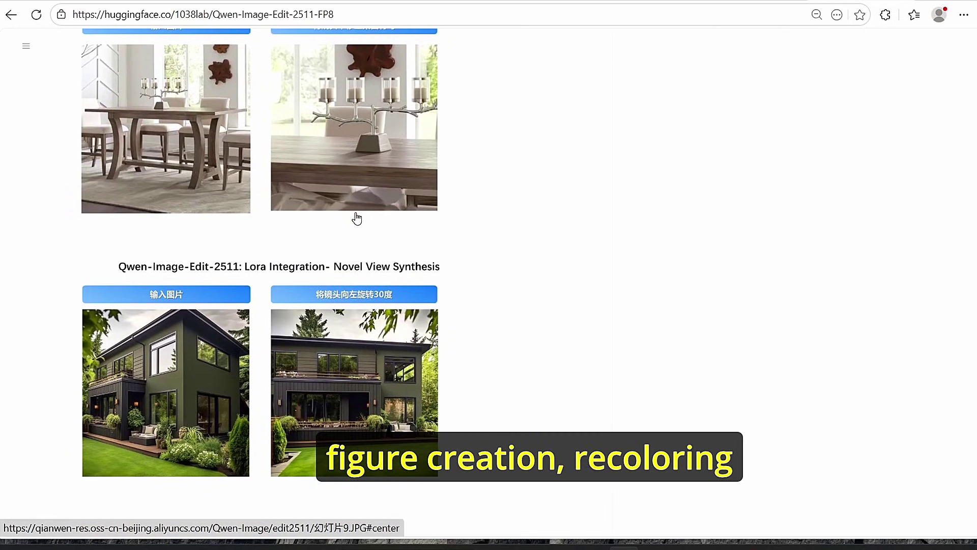
pyautogui.scroll(1, 357, 218)
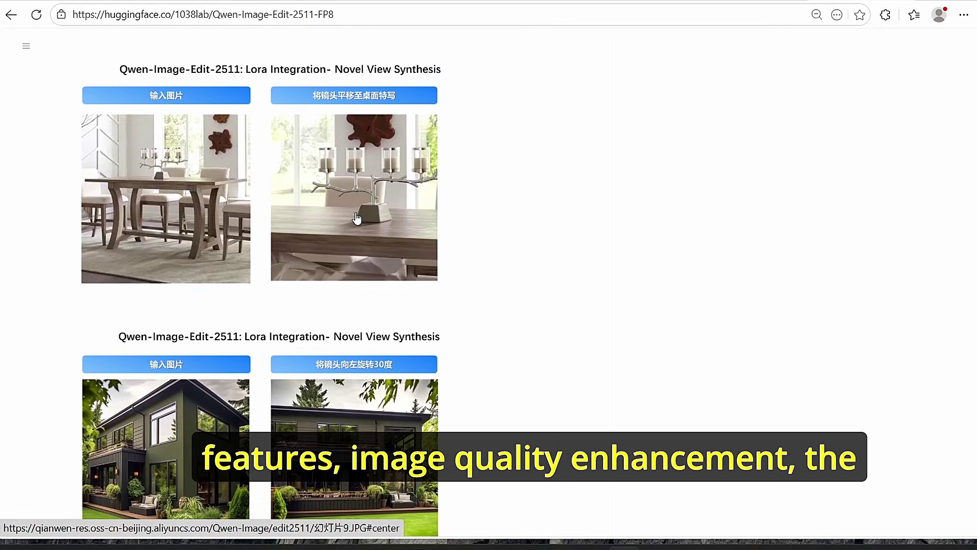
pyautogui.scroll(-10, 357, 218)
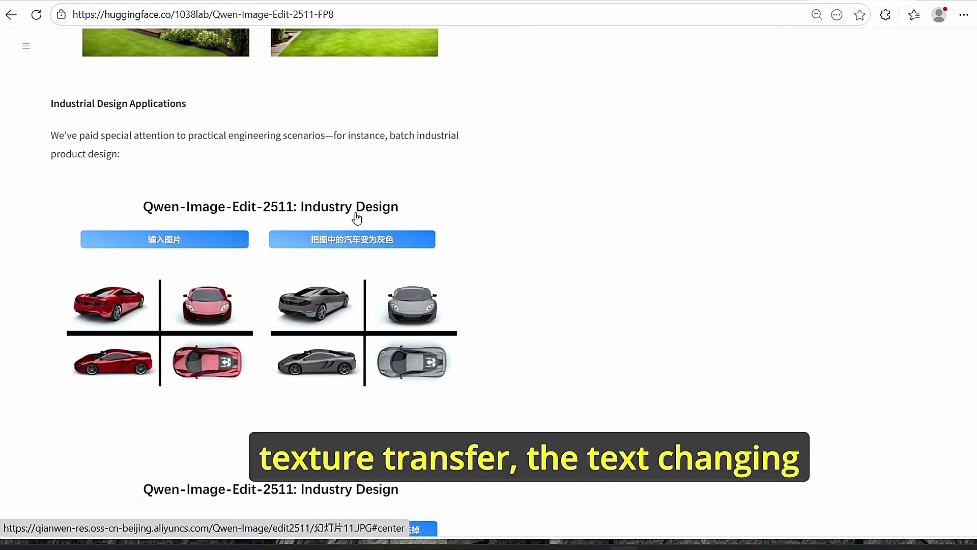
pyautogui.scroll(-5, 356, 218)
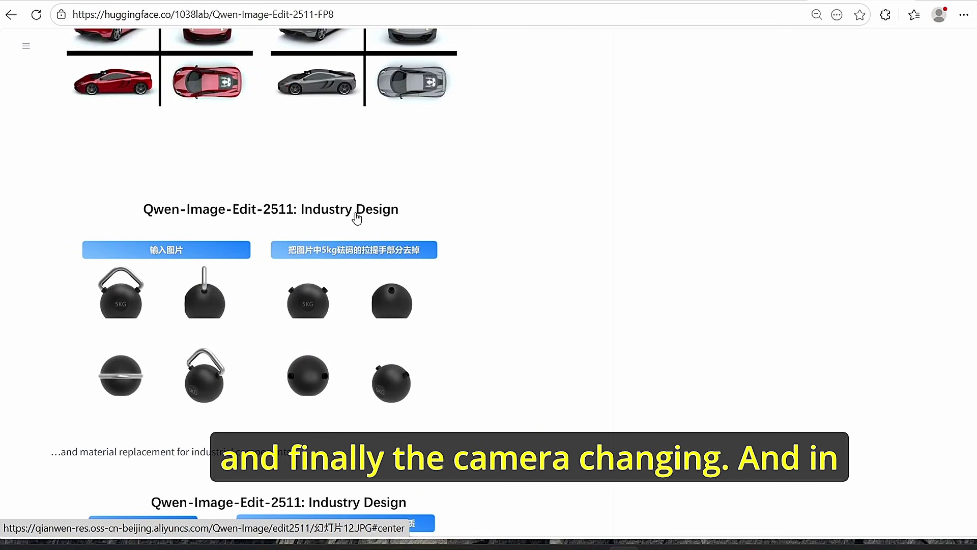
pyautogui.scroll(-5, 357, 218)
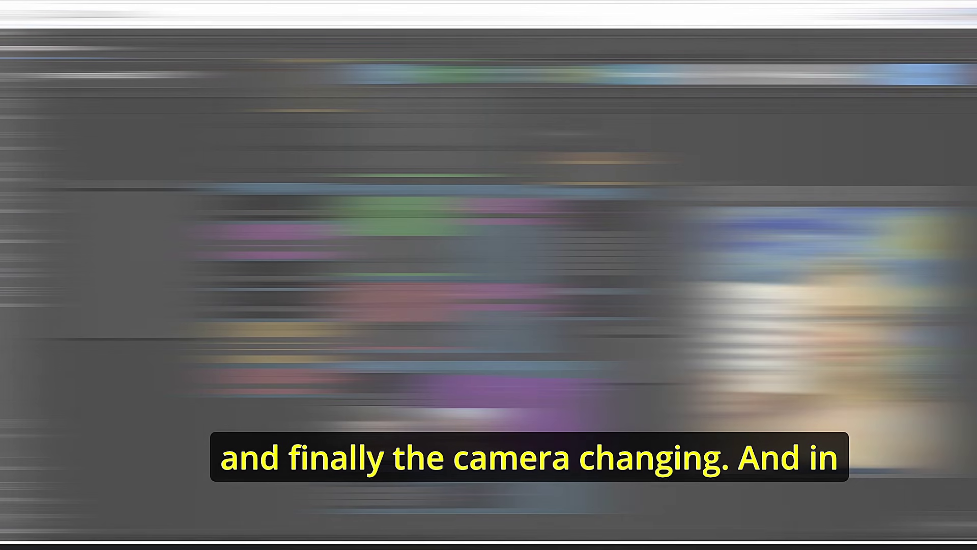
pyautogui.scroll(-8, 728, 191)
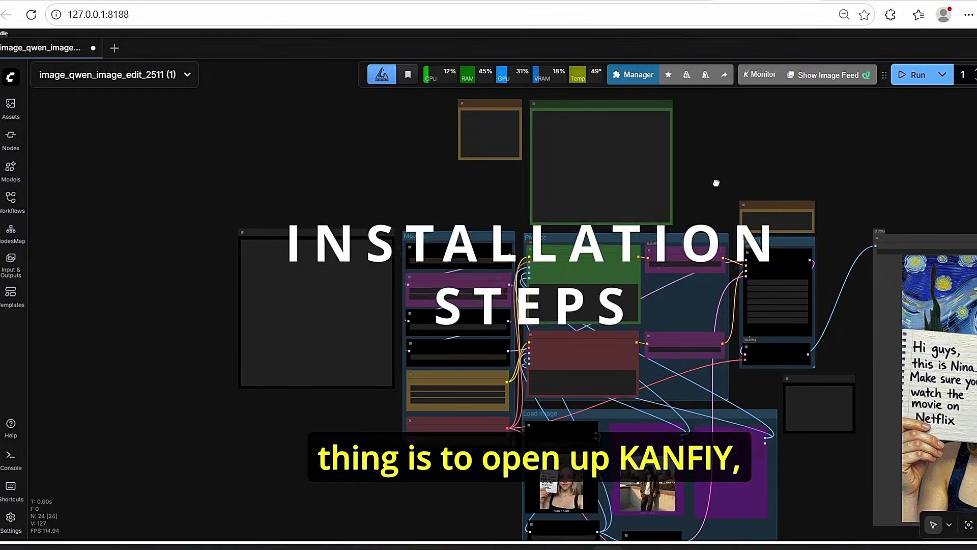
pyautogui.click(633, 82)
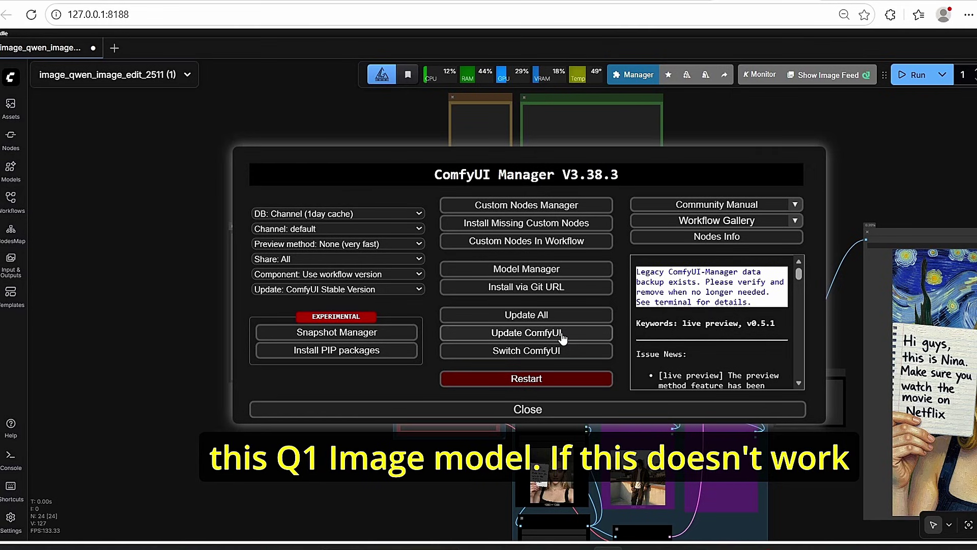
pyautogui.click(608, 410)
pyautogui.scroll(5, 720, 196)
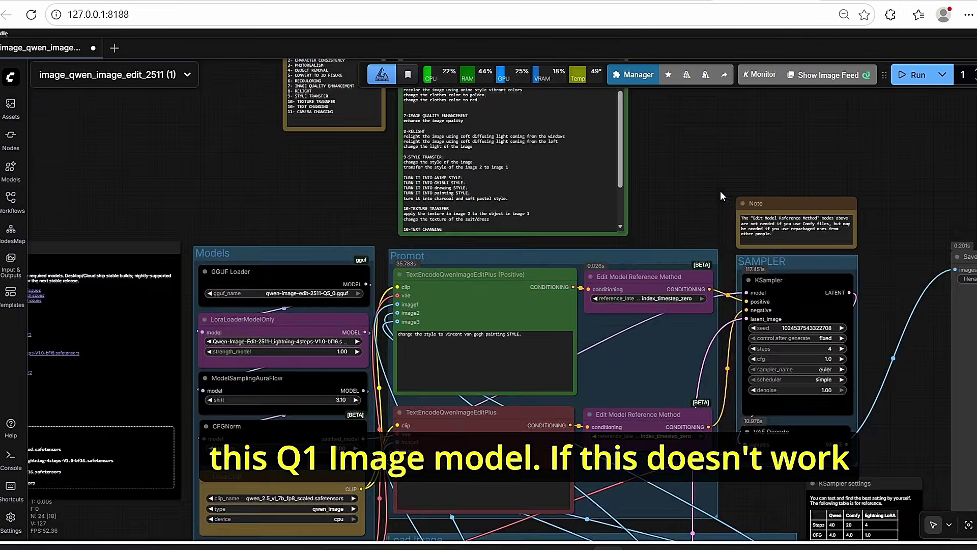
pyautogui.moveTo(639, 538)
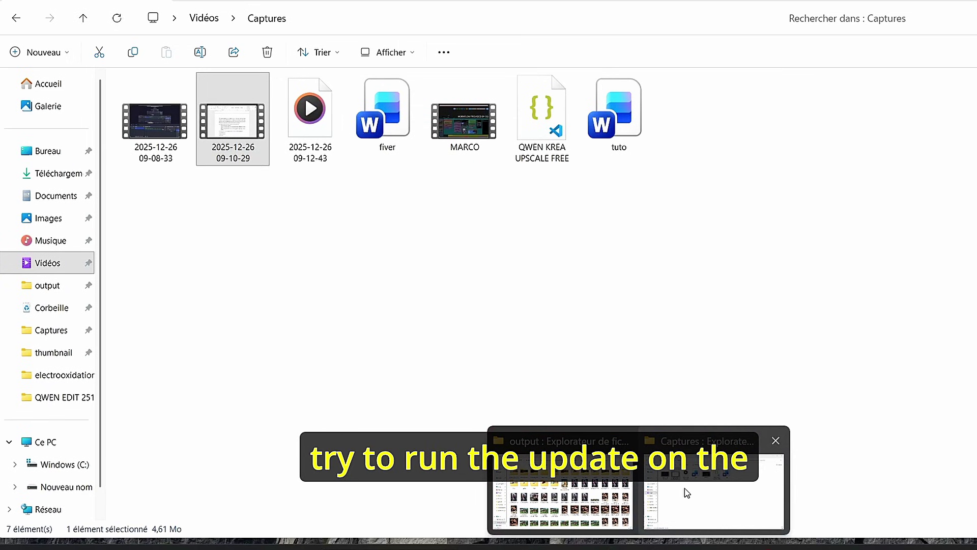
# Step: Browse to D:\ComfyUI-Easy-Install\update in File Explorer, select update_comfyui, and return to the browser
pyautogui.click(685, 493)
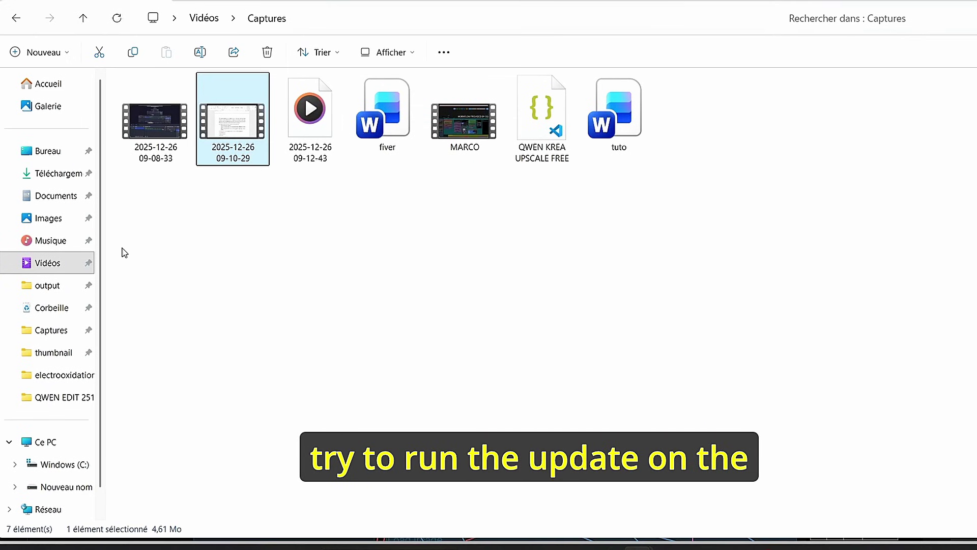
pyautogui.click(69, 488)
pyautogui.doubleClick(570, 110)
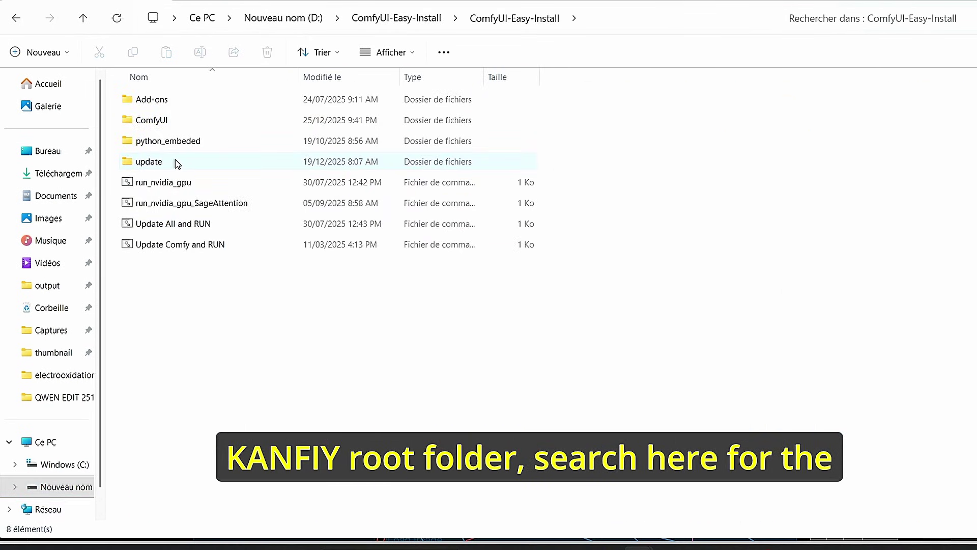
pyautogui.click(175, 162)
pyautogui.doubleClick(175, 162)
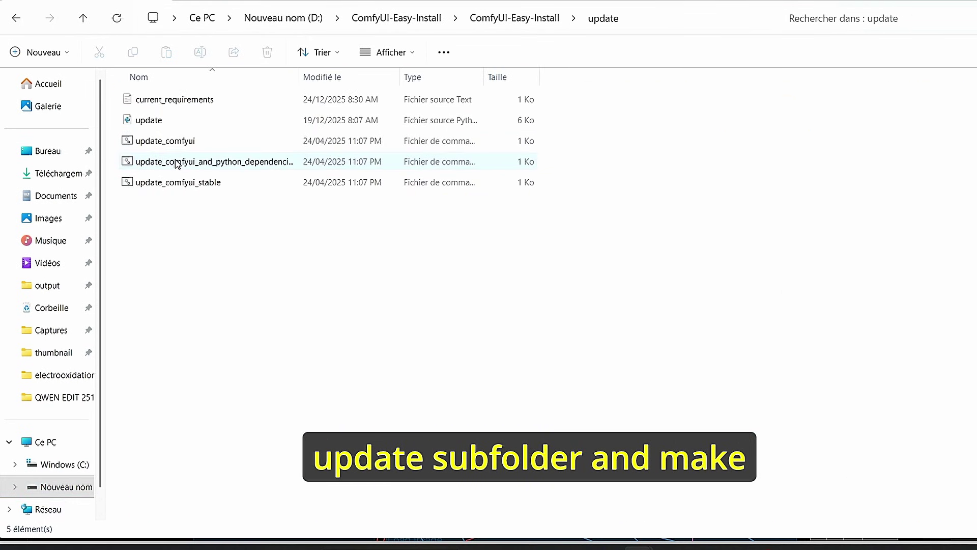
pyautogui.click(153, 145)
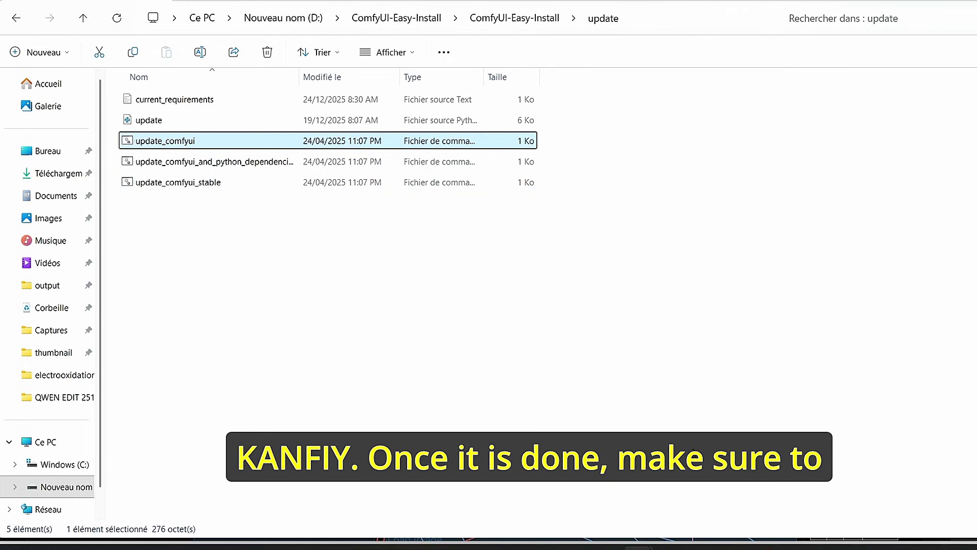
pyautogui.click(607, 504)
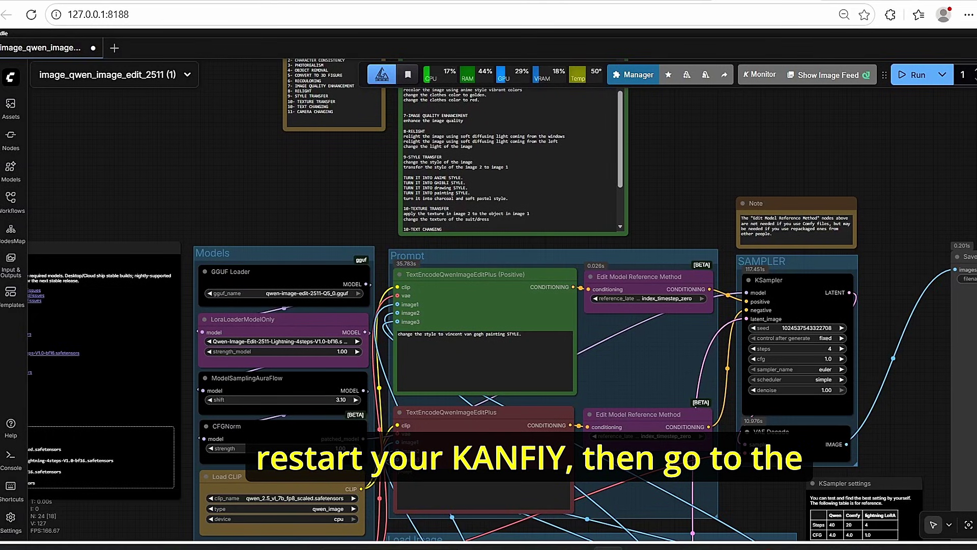
# Step: Open the Qwen Image Edit 2511 template from the templates browser and zoom in on its nodes
pyautogui.click(11, 77)
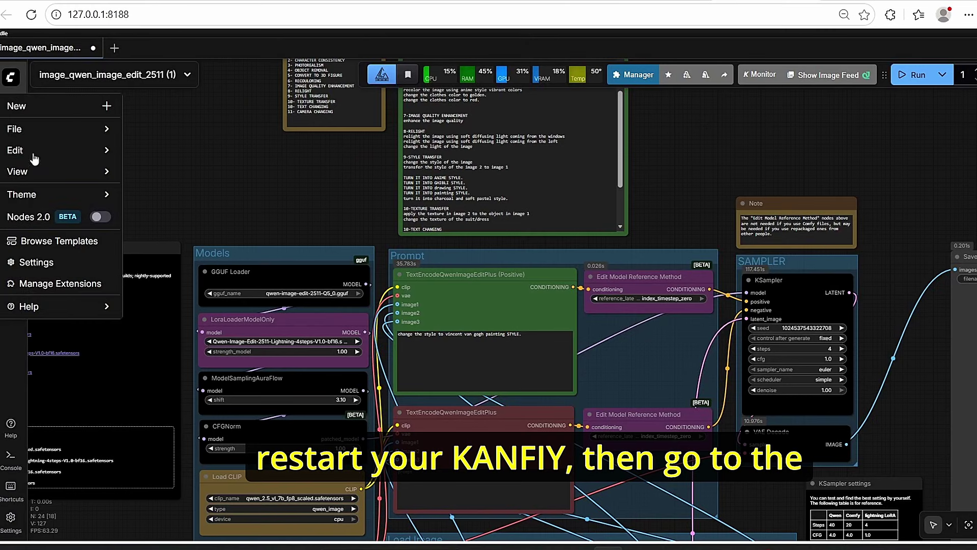
pyautogui.click(62, 244)
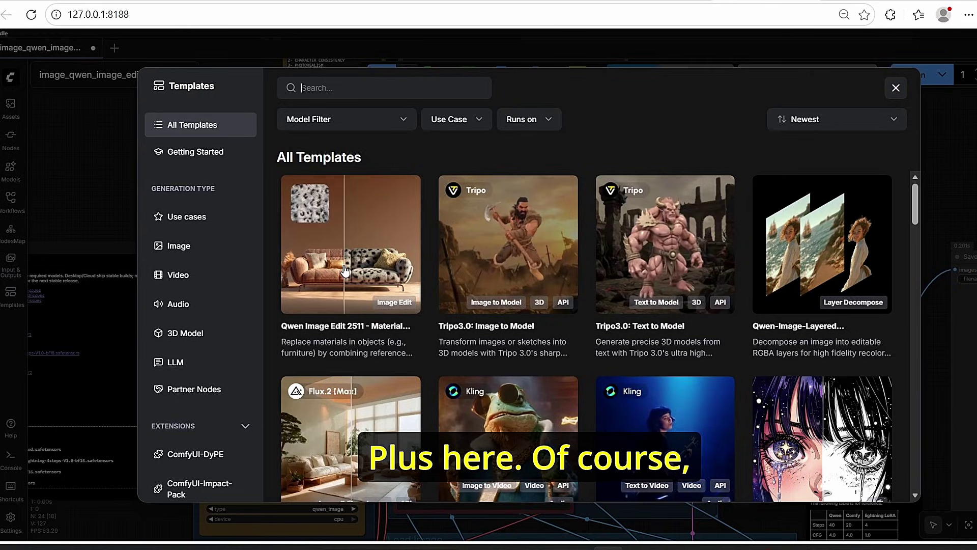
pyautogui.click(335, 271)
pyautogui.moveTo(528, 337); pyautogui.dragTo(640, 404)
pyautogui.scroll(3, 306, 315)
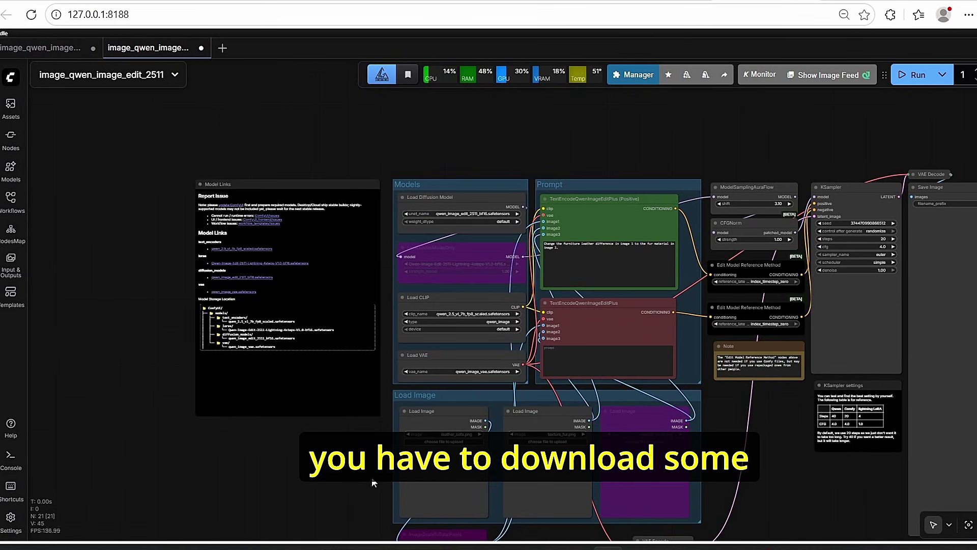
pyautogui.scroll(5, 325, 430)
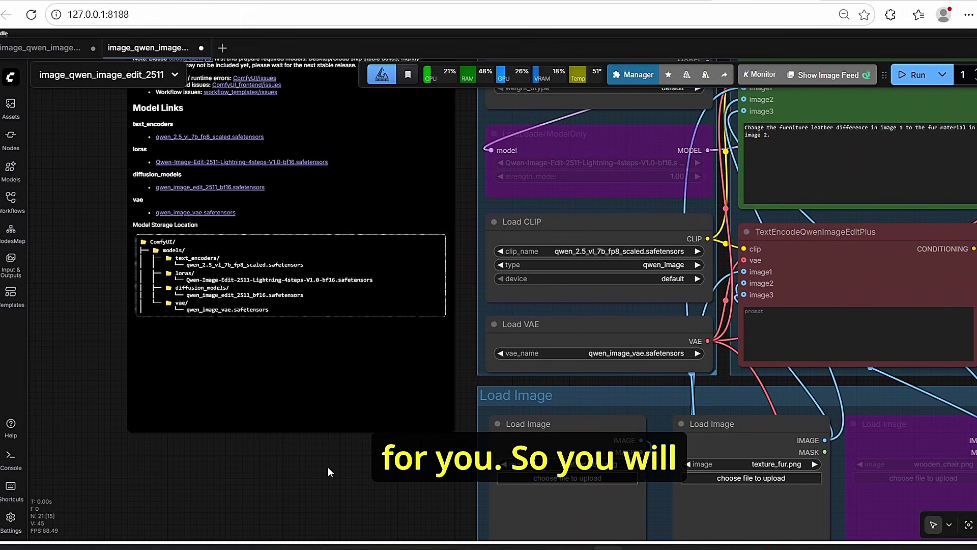
pyautogui.scroll(4, 328, 467)
pyautogui.scroll(-4, 328, 468)
pyautogui.moveTo(335, 455); pyautogui.dragTo(339, 468)
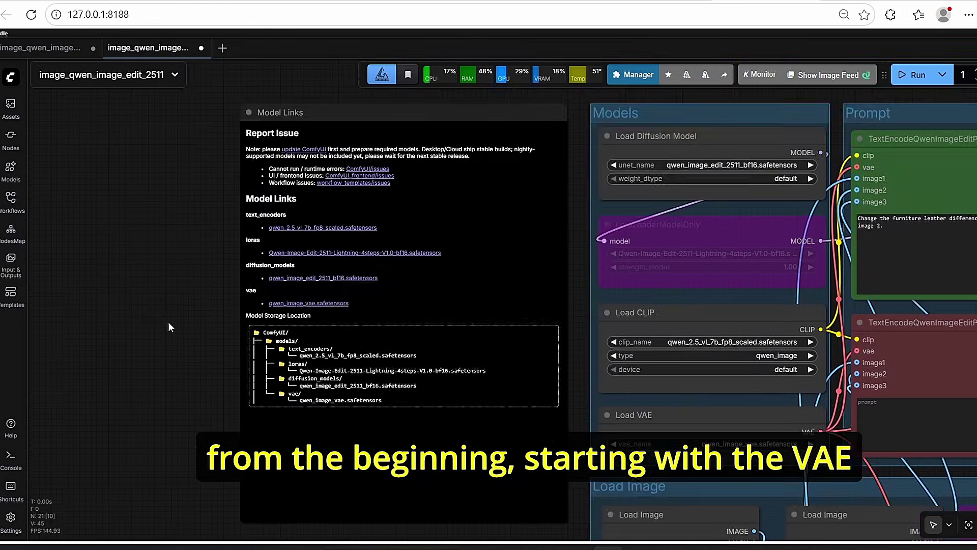
pyautogui.scroll(10, 179, 318)
pyautogui.moveTo(180, 318); pyautogui.dragTo(177, 384)
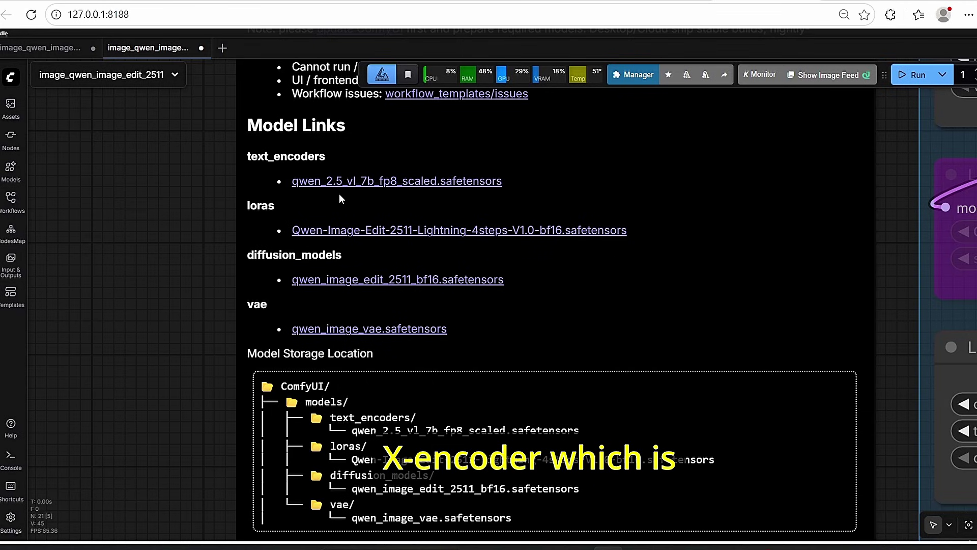
pyautogui.scroll(-4, 189, 282)
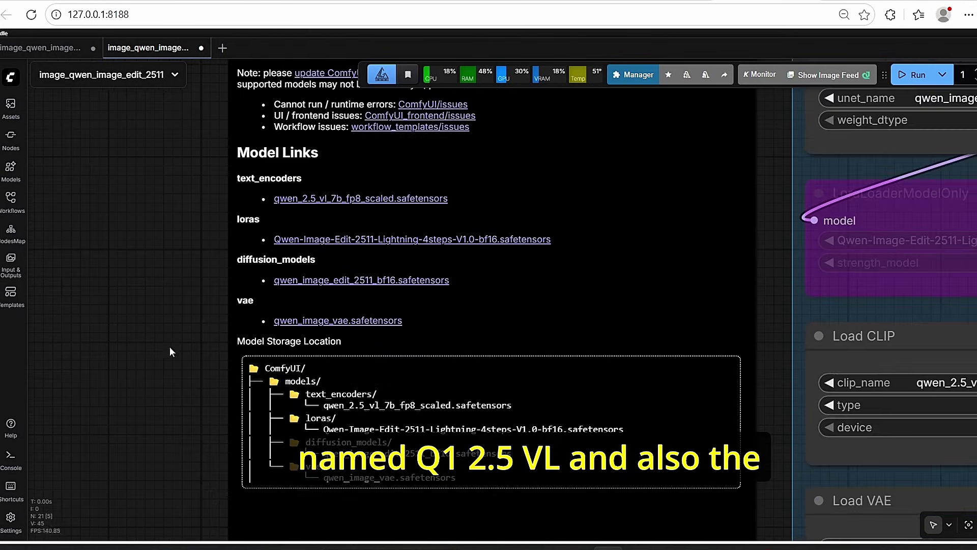
pyautogui.scroll(5, 240, 258)
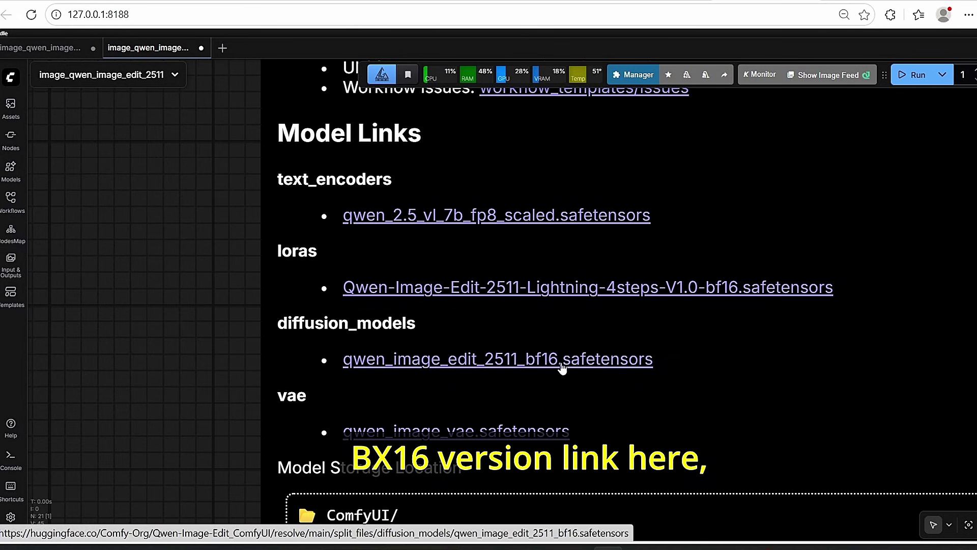
pyautogui.scroll(-5, 114, 267)
pyautogui.scroll(-3, 141, 327)
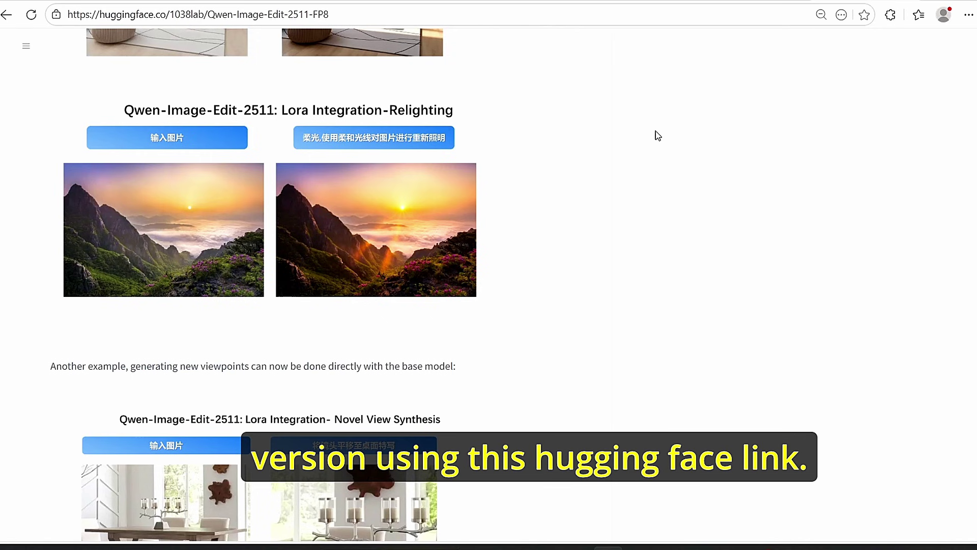
pyautogui.scroll(-15, 527, 249)
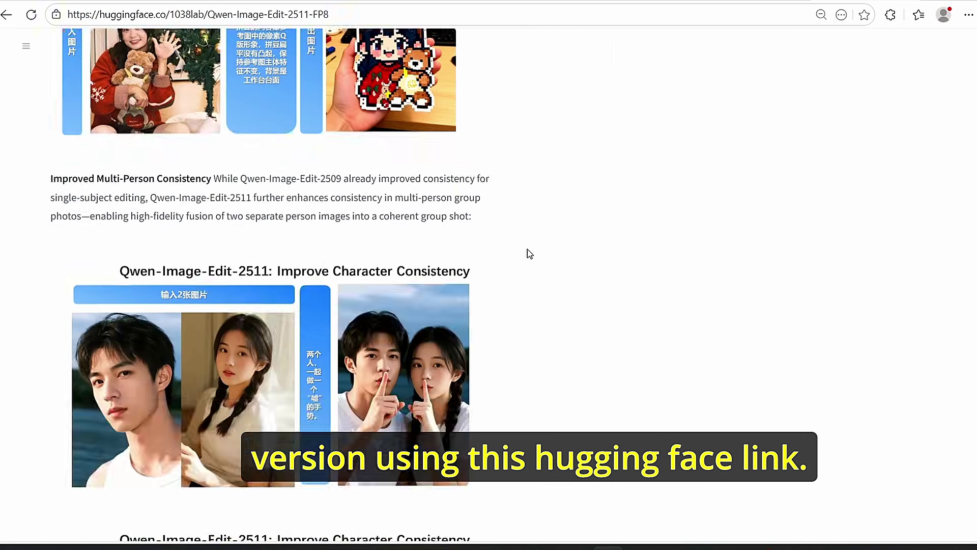
# Step: Return to the top of the FP8 model page and show its Files and versions list
pyautogui.scroll(15, 527, 249)
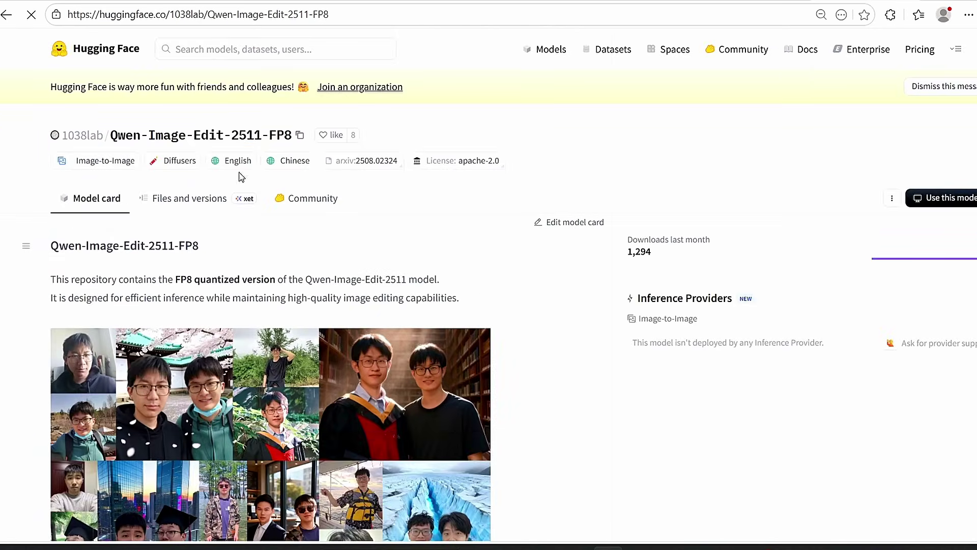
pyautogui.click(185, 202)
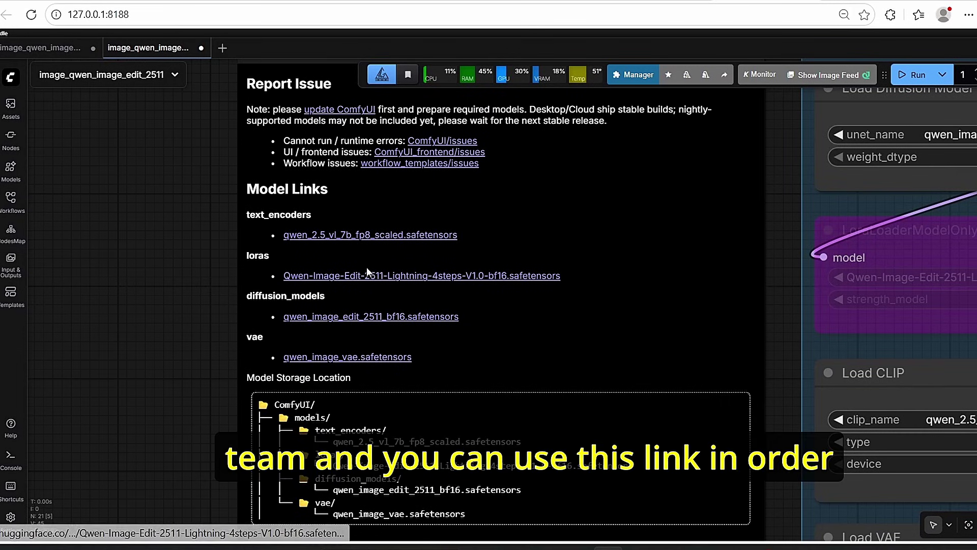
# Step: Zoom in on the Model Links note's storage folders, then bring the update folder's Explorer window forward
pyautogui.scroll(-2, 160, 326)
pyautogui.moveTo(166, 389); pyautogui.dragTo(157, 312)
pyautogui.scroll(3, 157, 312)
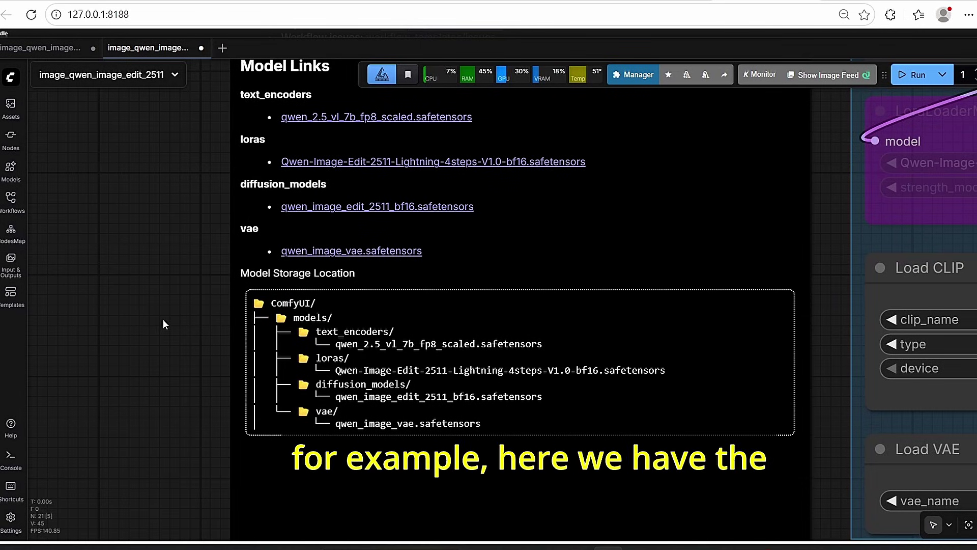
pyautogui.scroll(4, 153, 402)
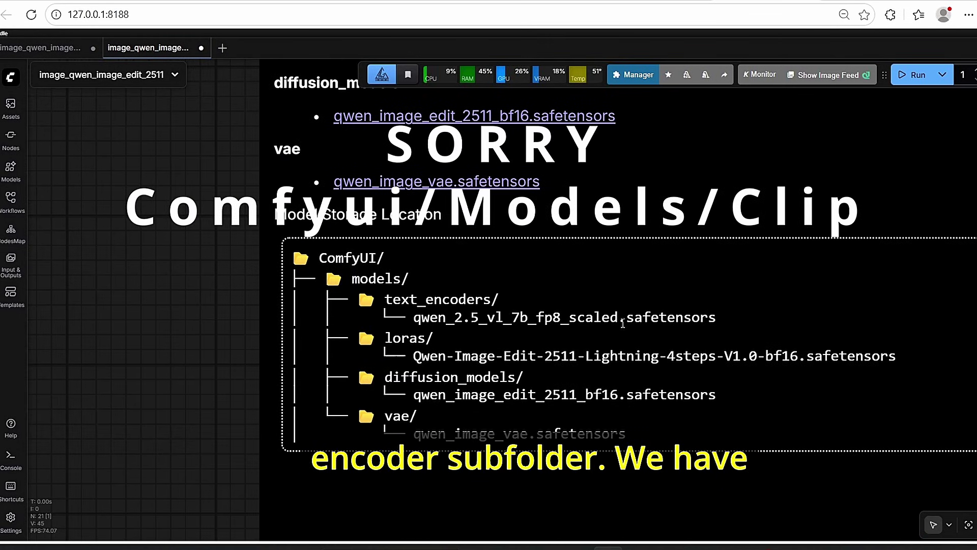
pyautogui.scroll(-3, 152, 347)
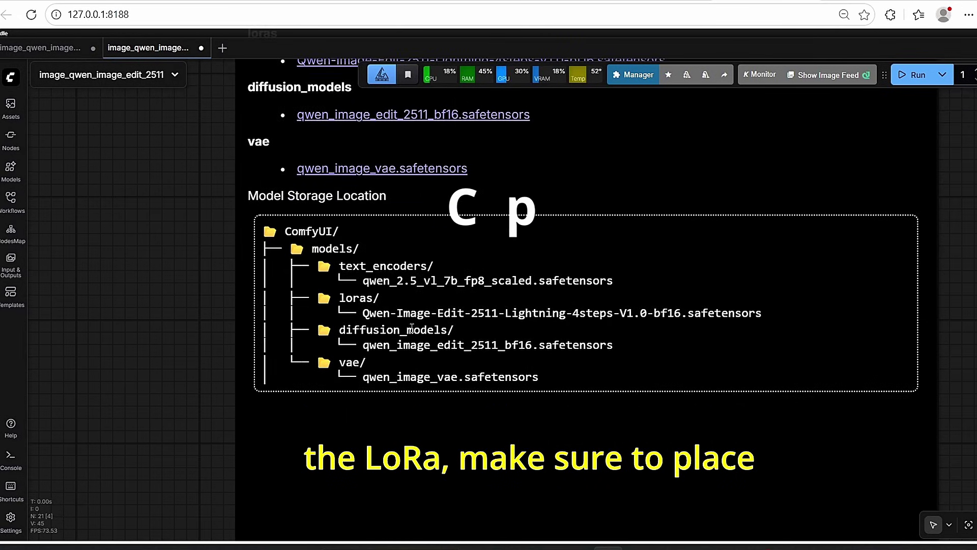
pyautogui.moveTo(639, 547)
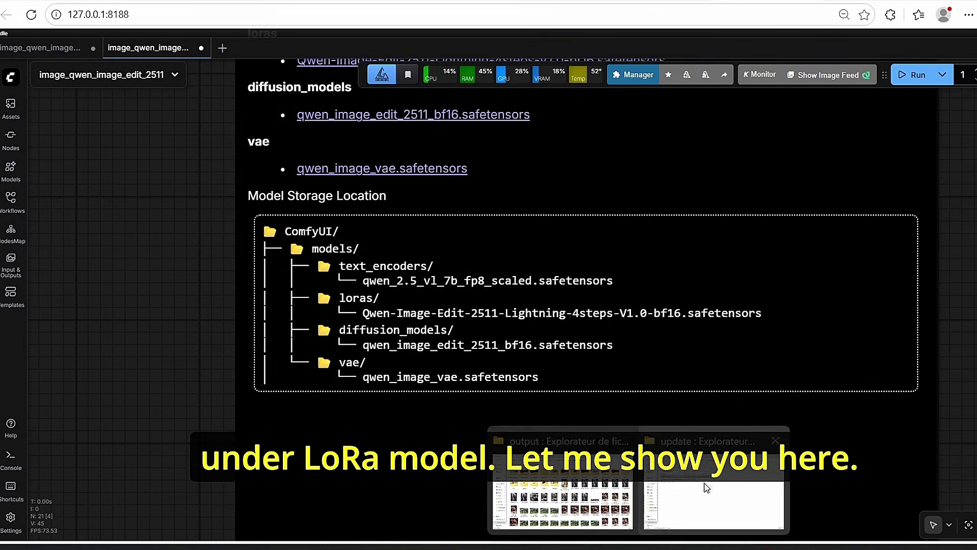
pyautogui.click(706, 486)
# Step: Open ComfyUI > models and point out the clip, clip_vision and vae subfolders
pyautogui.click(529, 19)
pyautogui.doubleClick(200, 115)
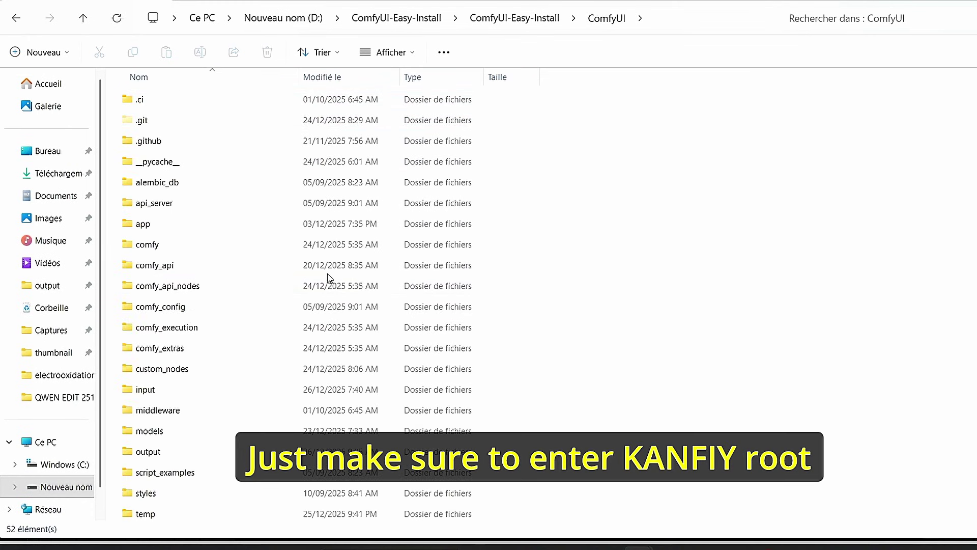
pyautogui.doubleClick(196, 433)
pyautogui.click(180, 139)
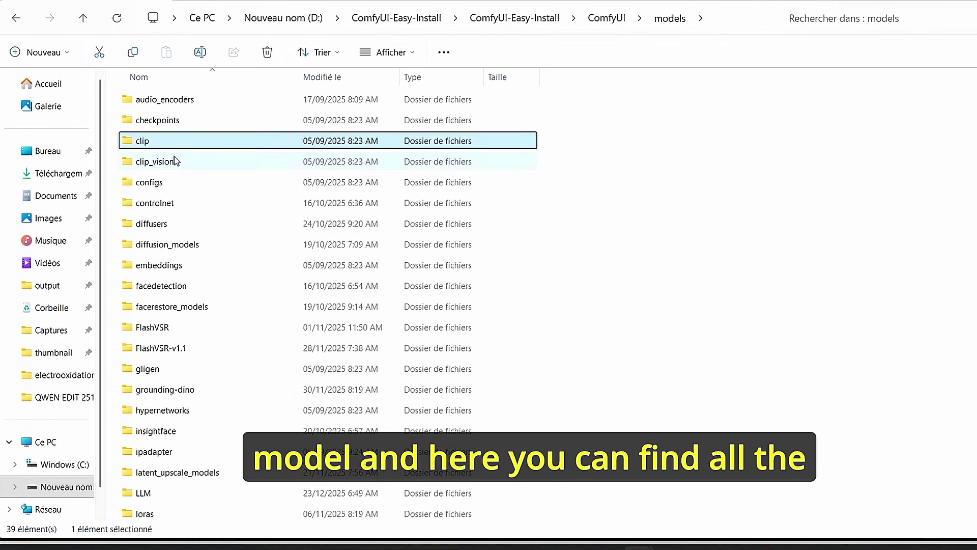
pyautogui.moveTo(199, 179); pyautogui.dragTo(205, 218)
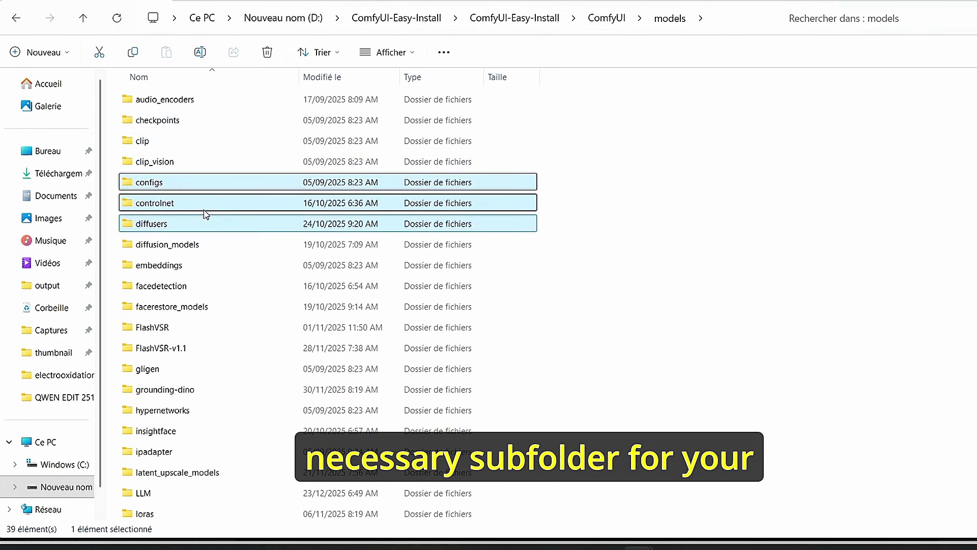
pyautogui.click(185, 163)
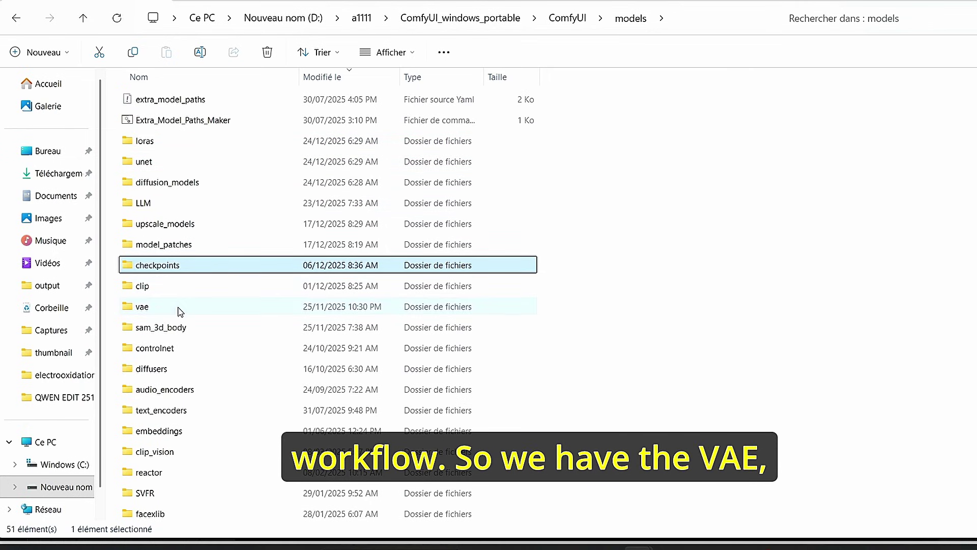
pyautogui.click(180, 309)
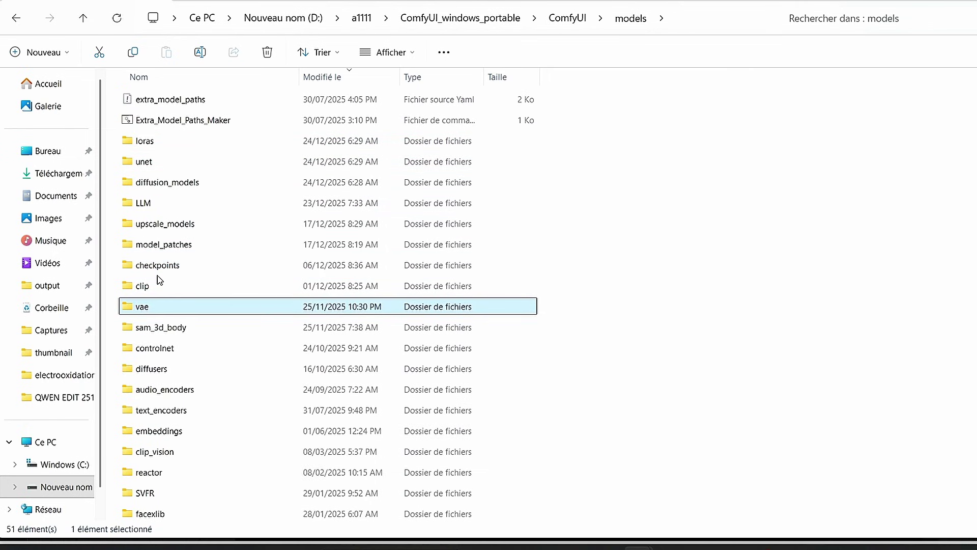
# Step: Look inside clip at the text encoder placeholder file, then open diffusion_models
pyautogui.doubleClick(163, 287)
pyautogui.click(168, 265)
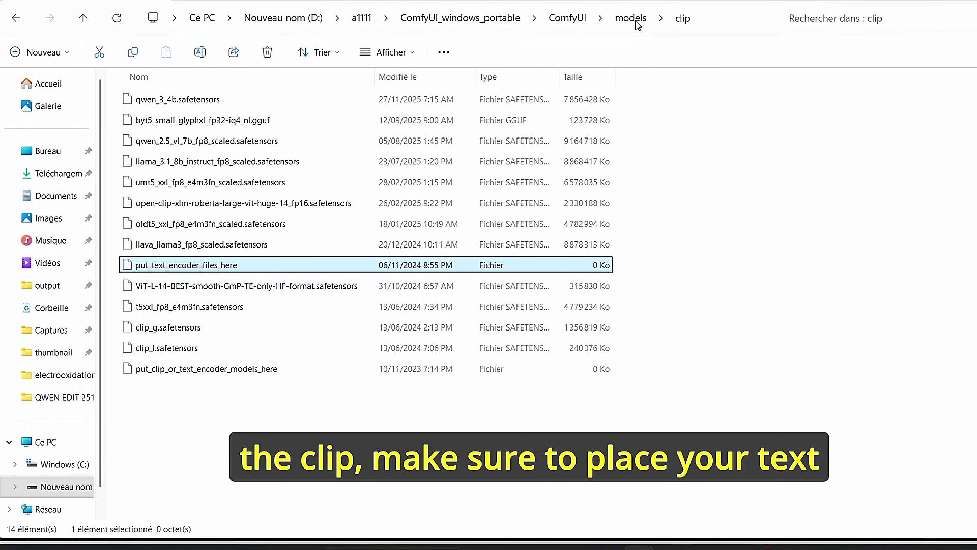
pyautogui.click(636, 21)
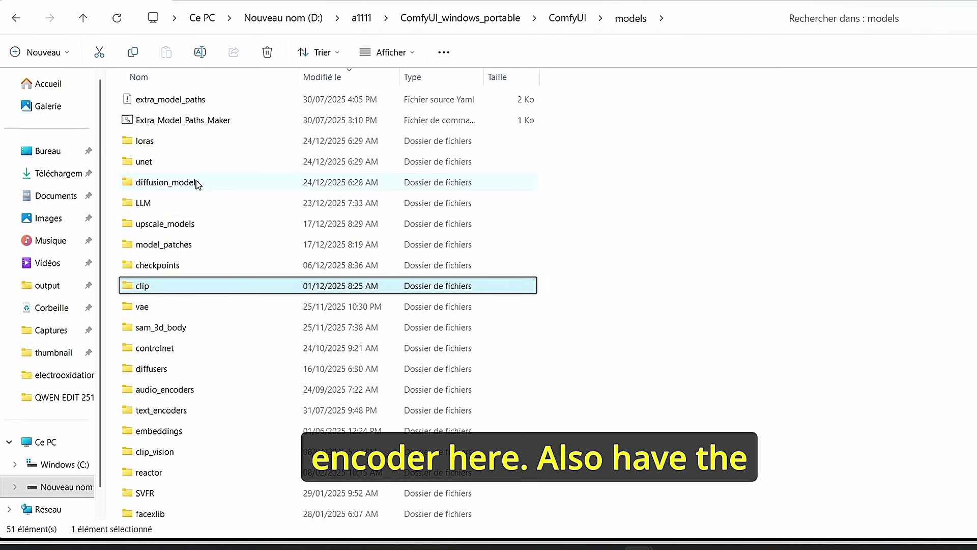
pyautogui.doubleClick(212, 189)
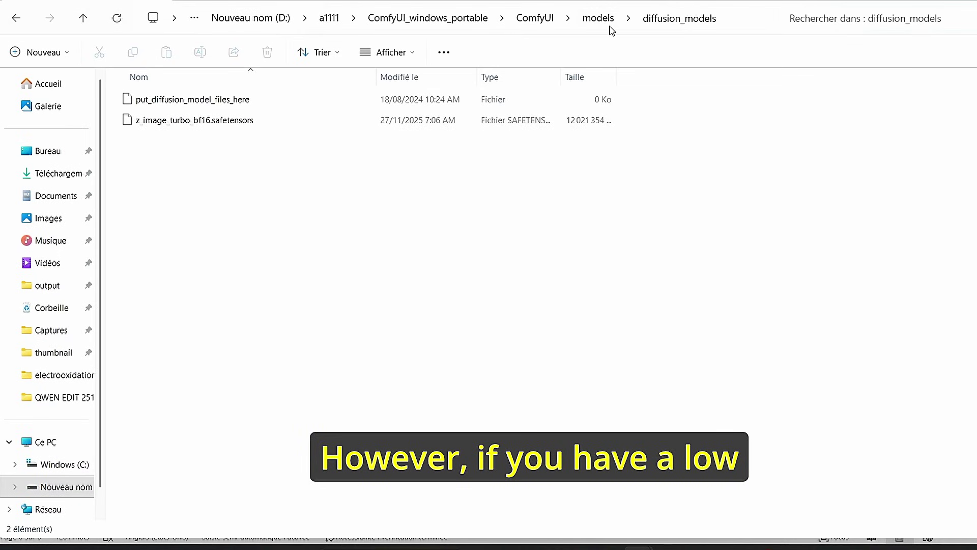
# Step: Switch to the image_qwen_image_edit_2511 (1) workflow and pan to its Model Links note
pyautogui.click(600, 18)
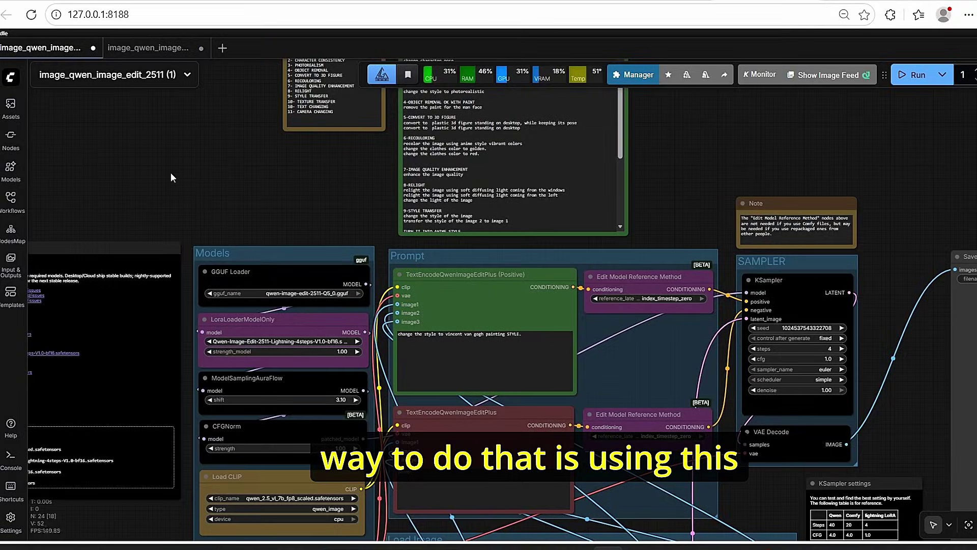
pyautogui.moveTo(170, 172); pyautogui.dragTo(377, 115)
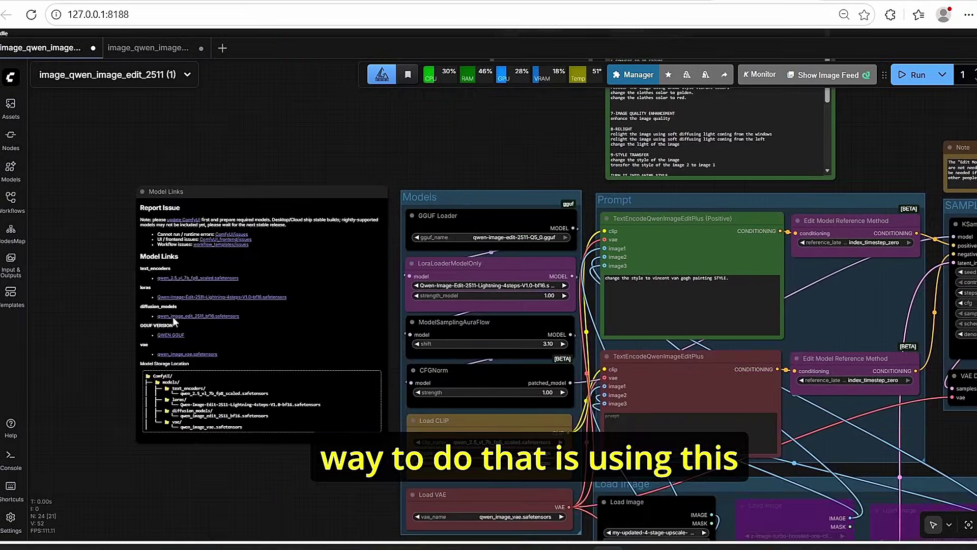
pyautogui.scroll(8, 103, 345)
# Step: Open the Qwen-Image-Edit-2511-GGUF file list and compare its quantization file sizes
pyautogui.click(262, 324)
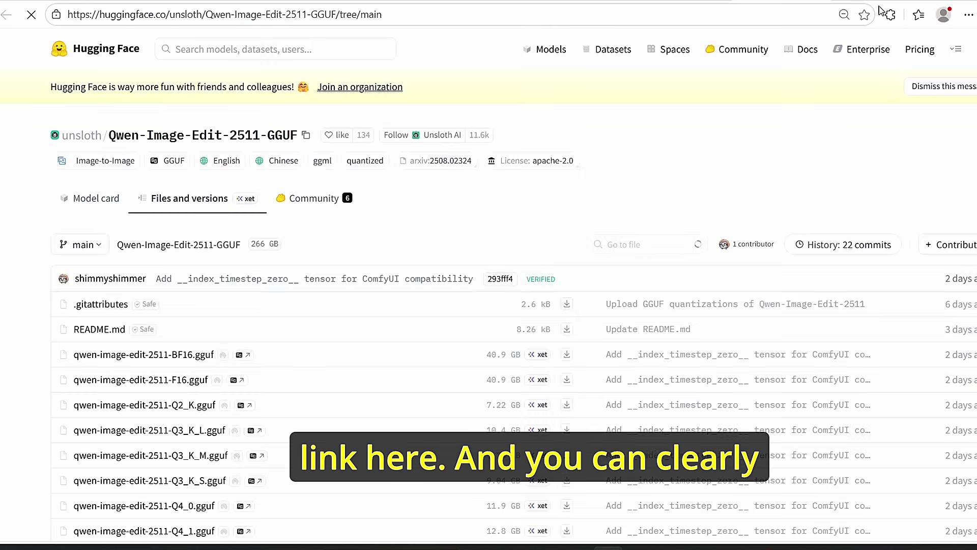
pyautogui.scroll(-4, 297, 341)
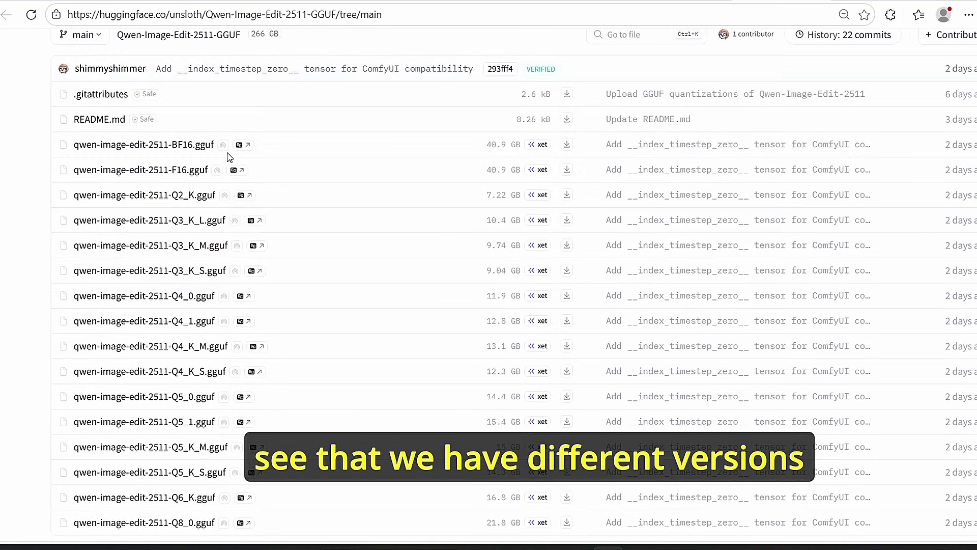
pyautogui.scroll(-1, 236, 201)
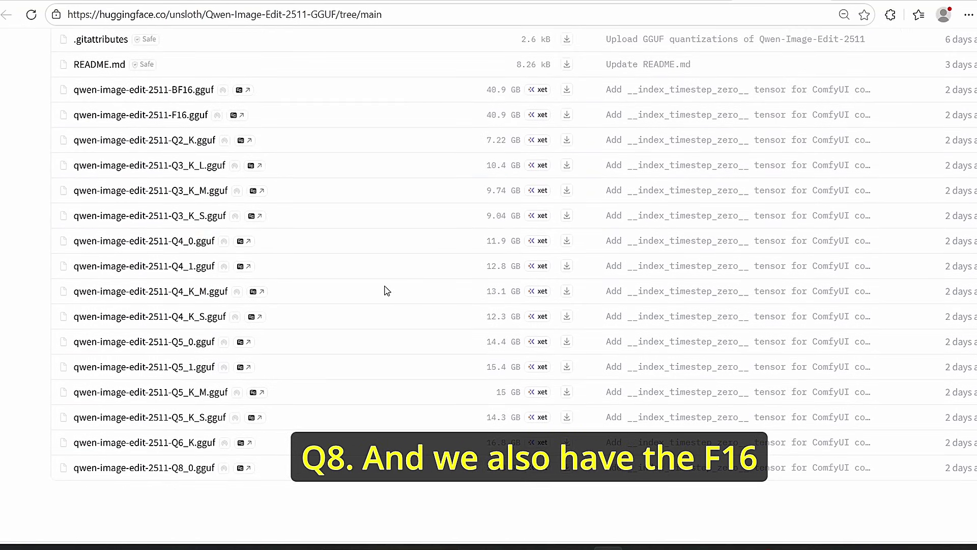
pyautogui.scroll(4, 314, 261)
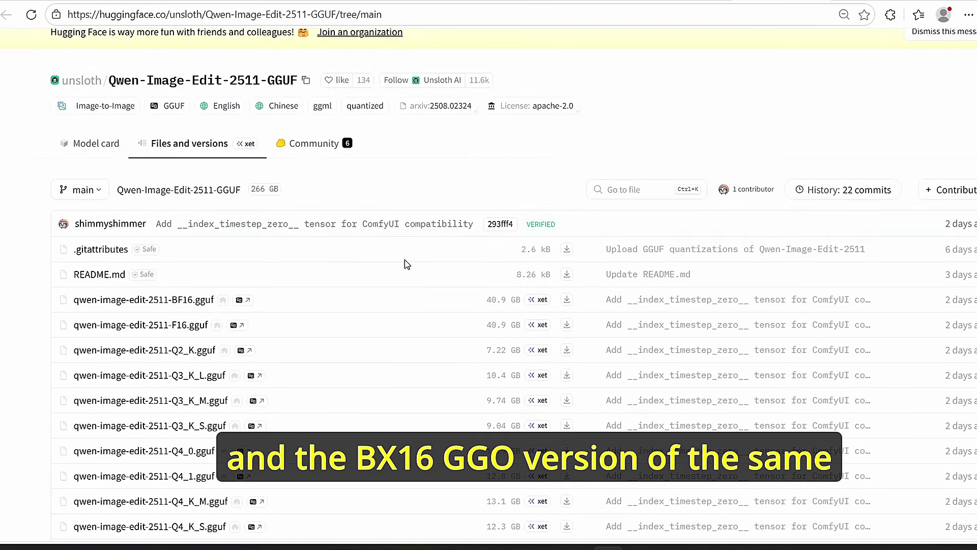
pyautogui.scroll(-3, 405, 263)
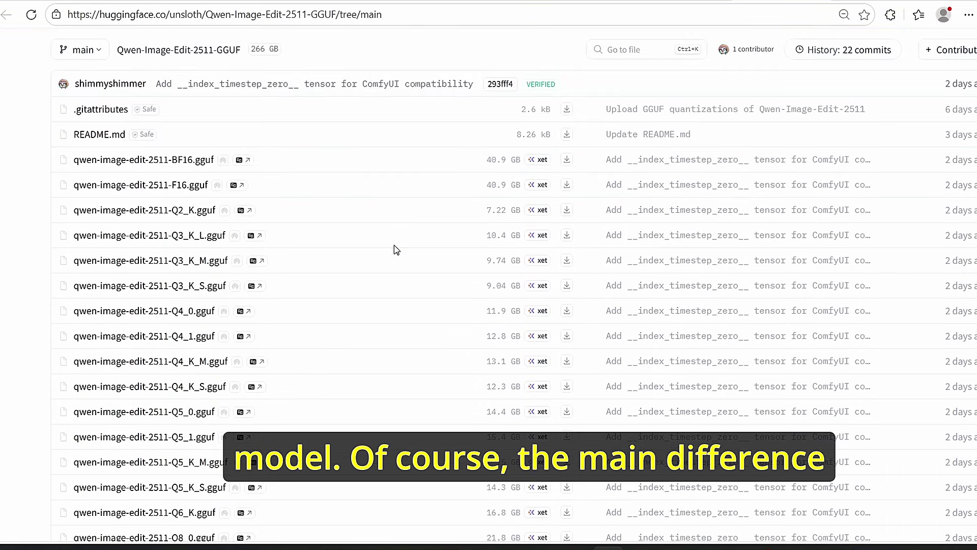
pyautogui.scroll(-2, 394, 246)
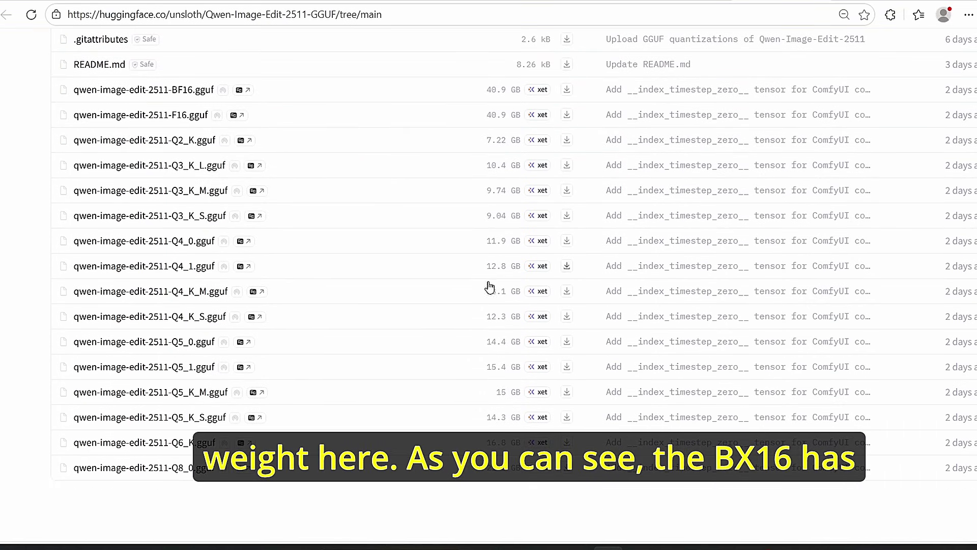
pyautogui.scroll(3, 484, 321)
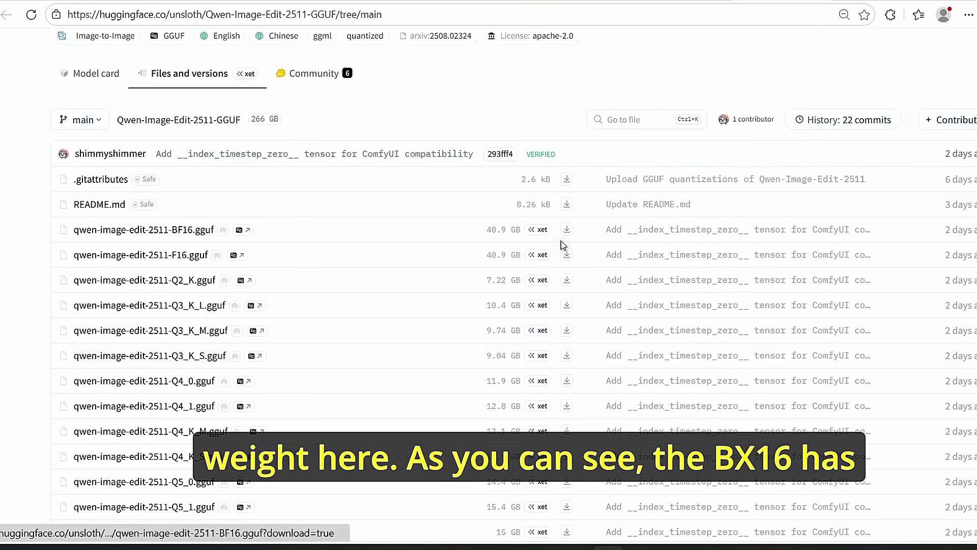
pyautogui.scroll(-3, 567, 251)
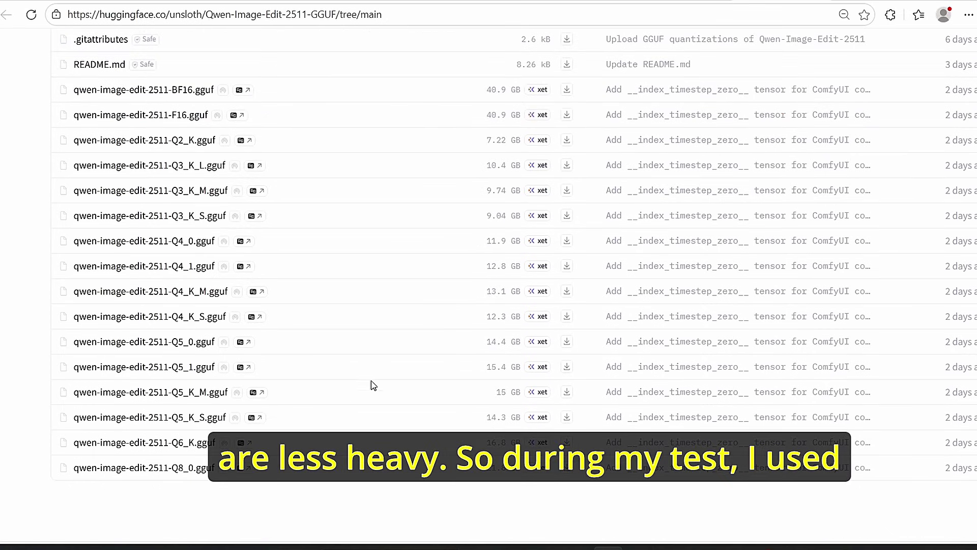
pyautogui.scroll(-3, 152, 409)
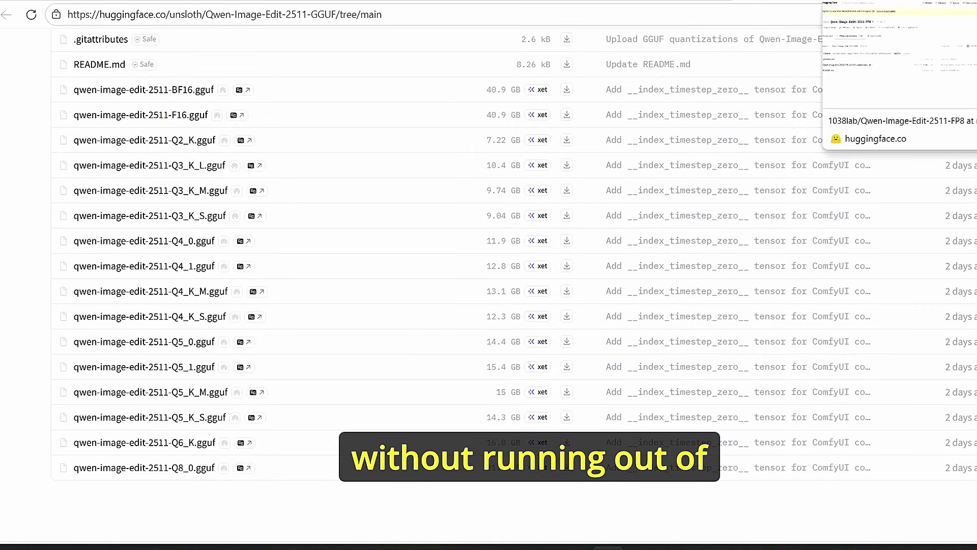
# Step: Switch to the FP8 repo, then open models > unet in Explorer to find the Q5_0 GGUF
pyautogui.click(871, 1)
pyautogui.moveTo(639, 548)
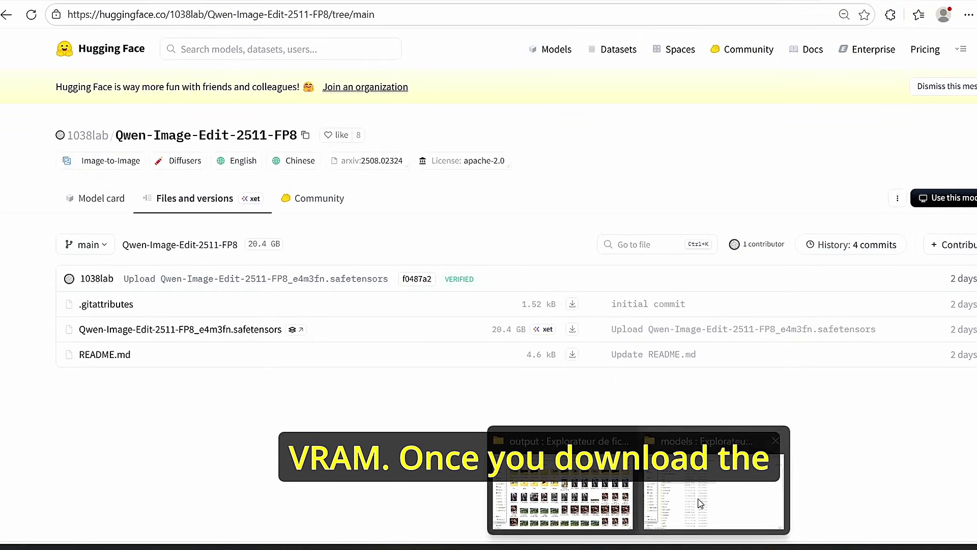
pyautogui.click(701, 503)
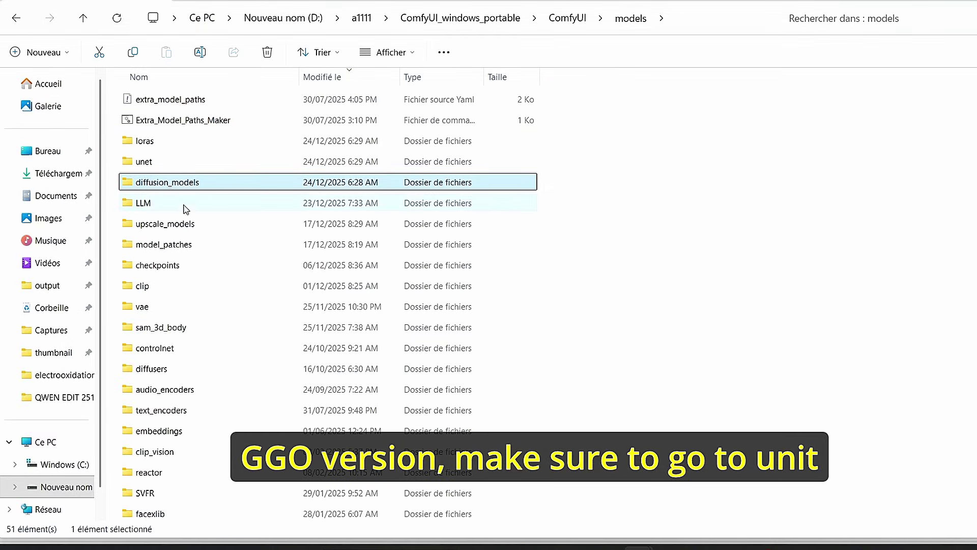
pyautogui.doubleClick(152, 161)
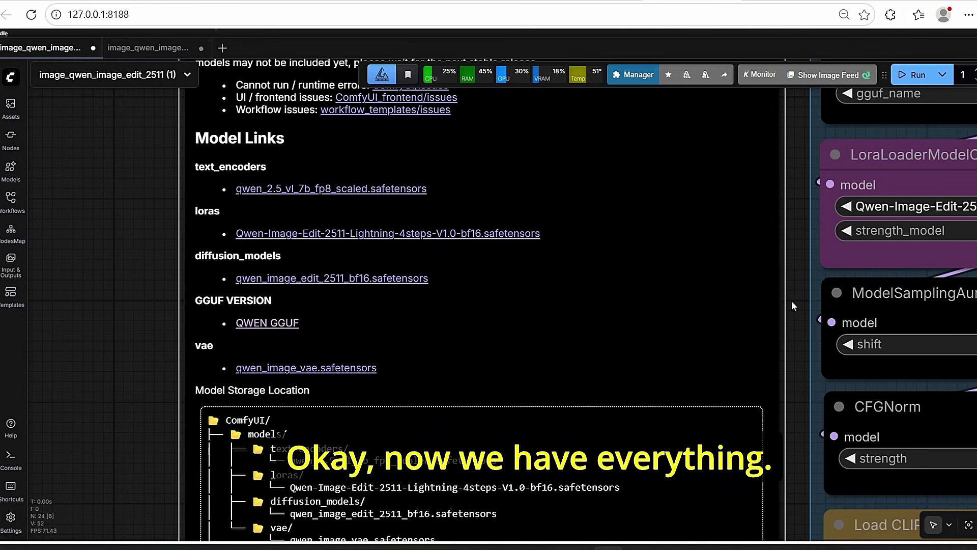
pyautogui.scroll(-8, 793, 301)
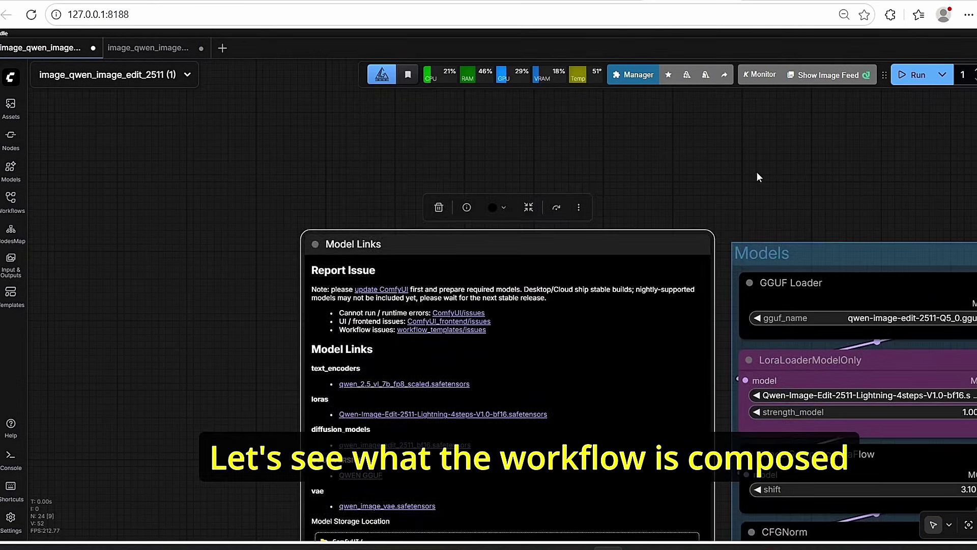
# Step: Pan to the Load Image group and select the leather_sofa, texture_fur and wooden_chair loaders
pyautogui.scroll(-3, 801, 182)
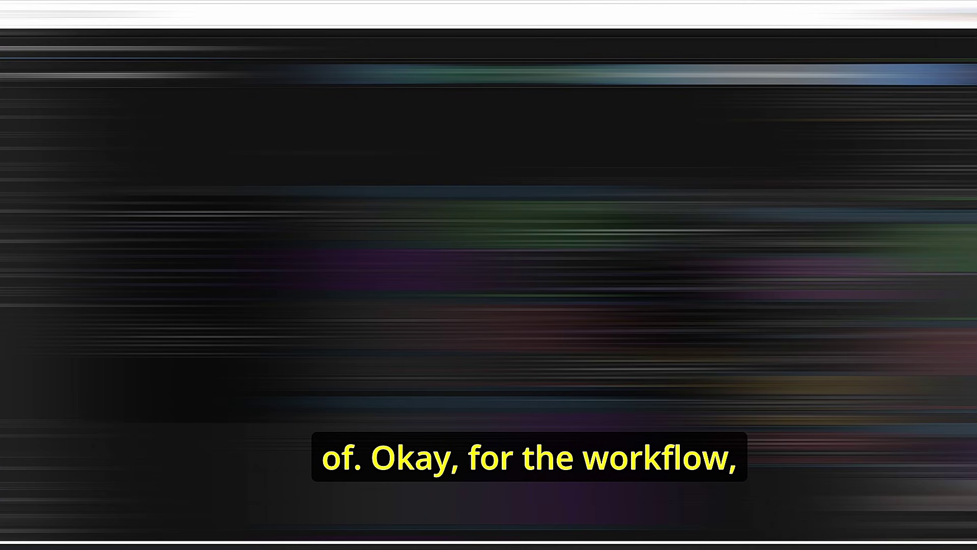
pyautogui.scroll(2, 490, 167)
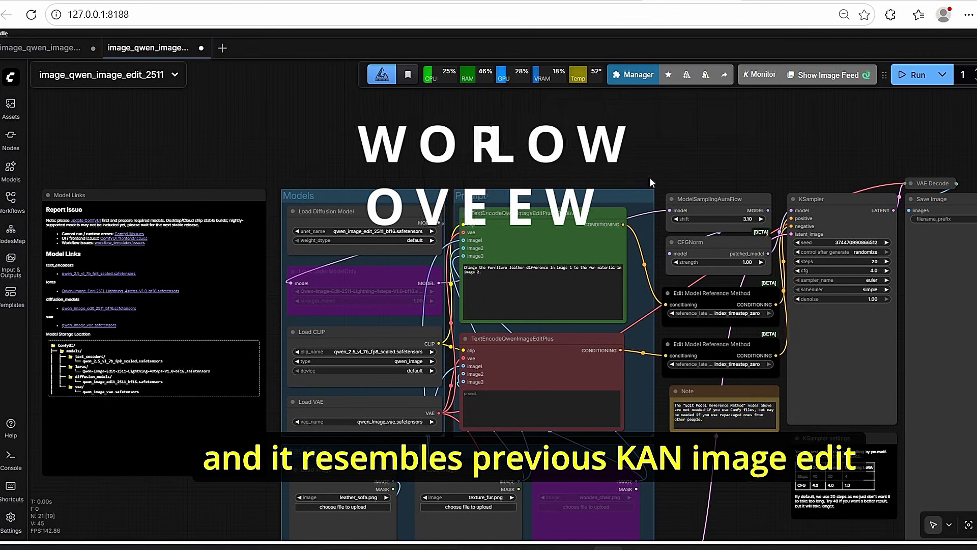
pyautogui.moveTo(660, 224); pyautogui.dragTo(604, 200)
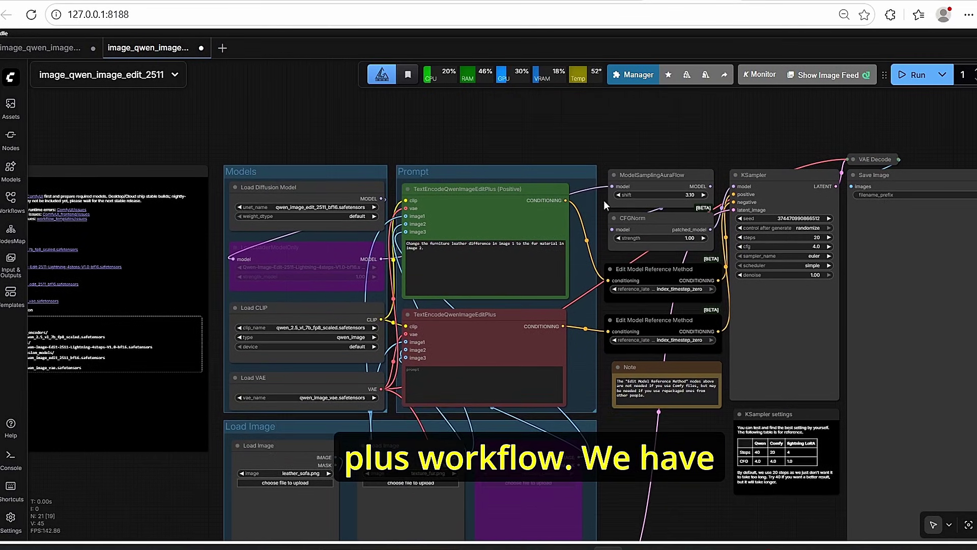
pyautogui.moveTo(280, 528); pyautogui.dragTo(371, 380)
pyautogui.scroll(5, 347, 353)
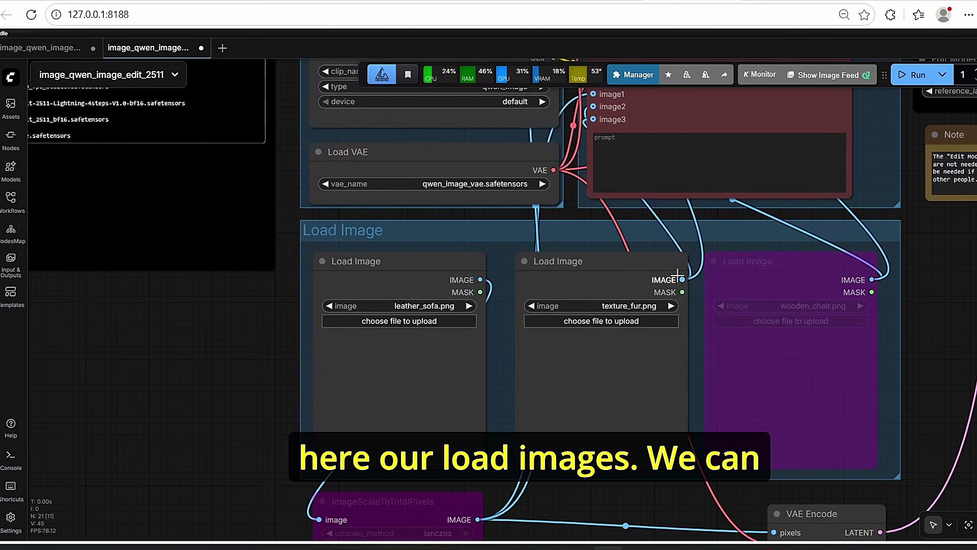
pyautogui.click(419, 279)
pyautogui.keyDown('shift'); pyautogui.click(617, 277); pyautogui.keyUp('shift')
pyautogui.keyDown('shift'); pyautogui.click(802, 279); pyautogui.keyUp('shift')
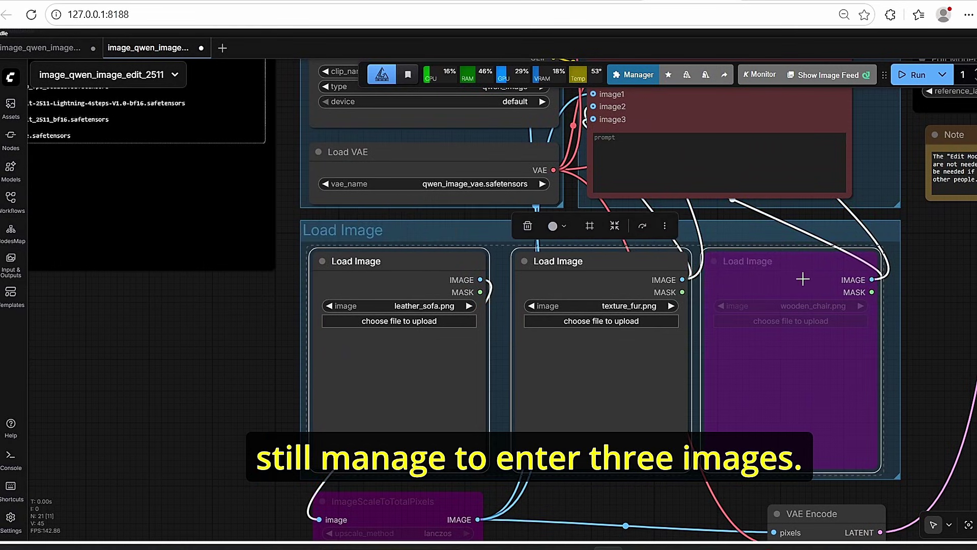
pyautogui.scroll(-3, 942, 349)
pyautogui.scroll(6, 560, 356)
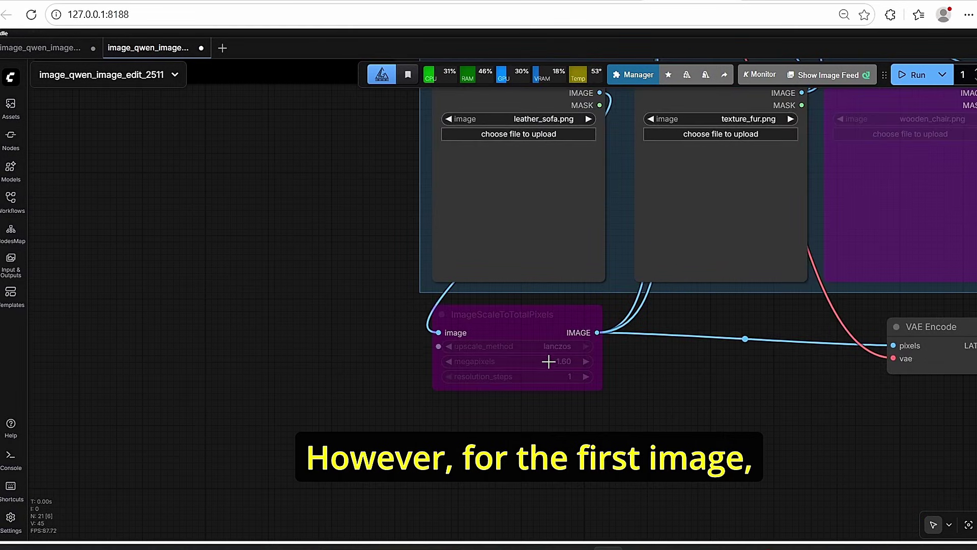
# Step: Un-bypass the ImageScaleToTotalPixels node with Ctrl+B and inspect its lanczos, 1.60 megapixel settings
pyautogui.click(514, 304)
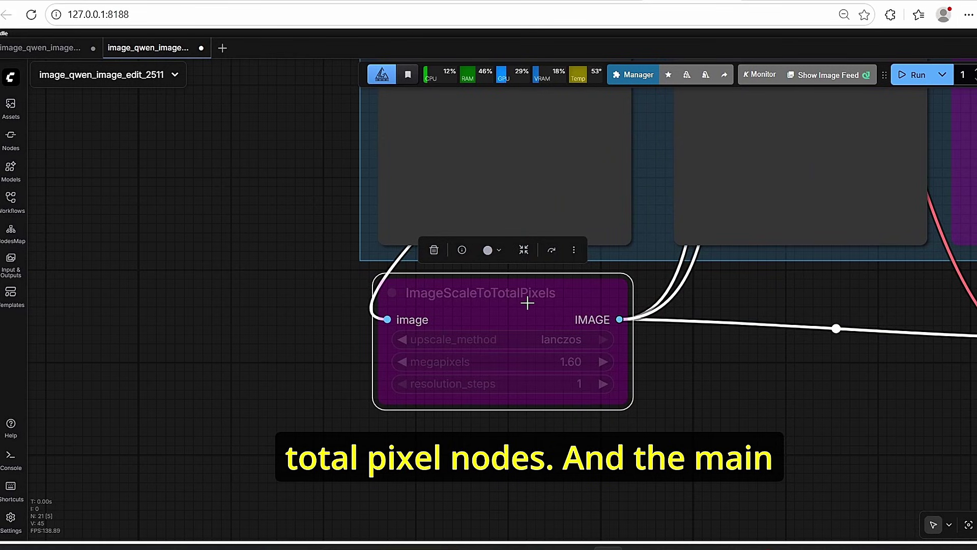
pyautogui.hotkey('ctrl', 'b')
pyautogui.click(702, 413)
pyautogui.scroll(-1, 701, 413)
pyautogui.moveTo(701, 414); pyautogui.dragTo(685, 412)
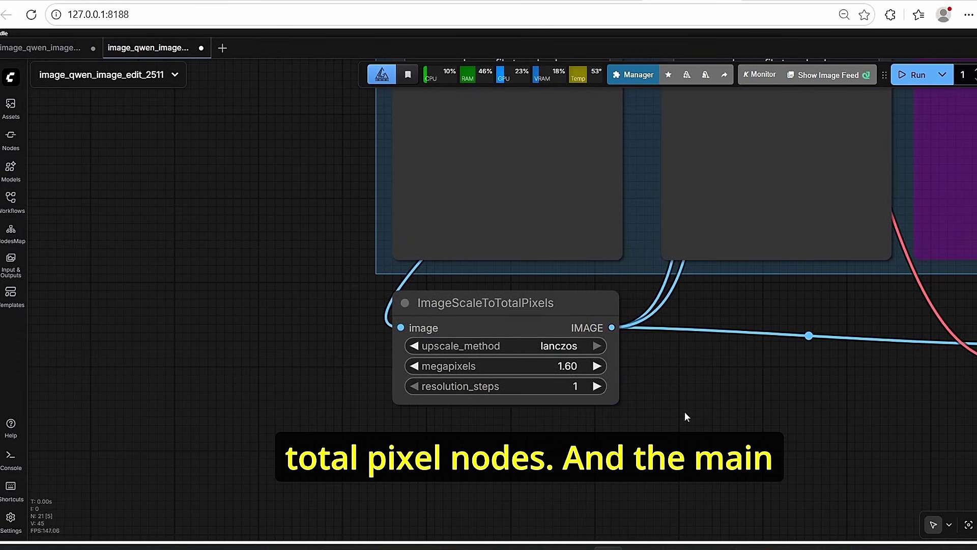
pyautogui.scroll(1, 671, 407)
pyautogui.scroll(5, 530, 436)
pyautogui.moveTo(530, 435); pyautogui.dragTo(551, 446)
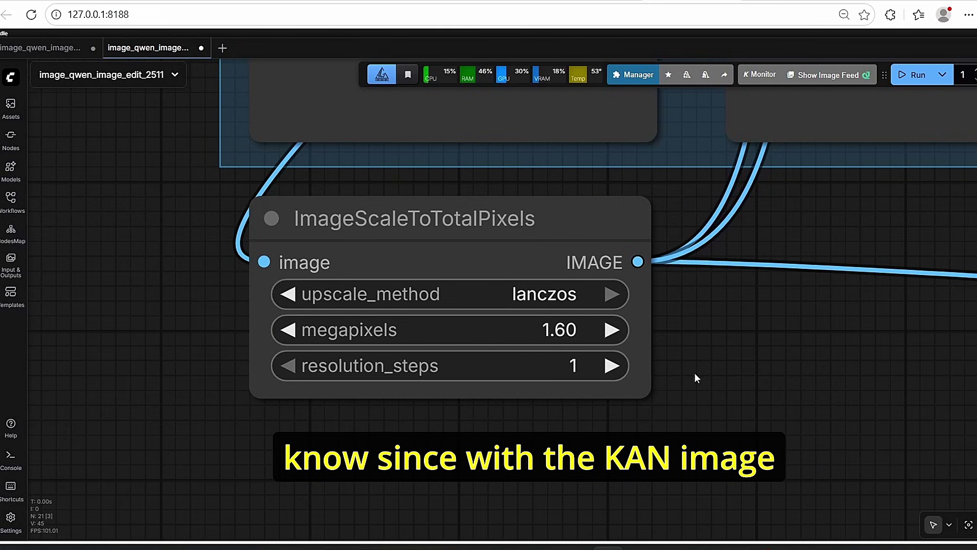
pyautogui.scroll(-1, 715, 395)
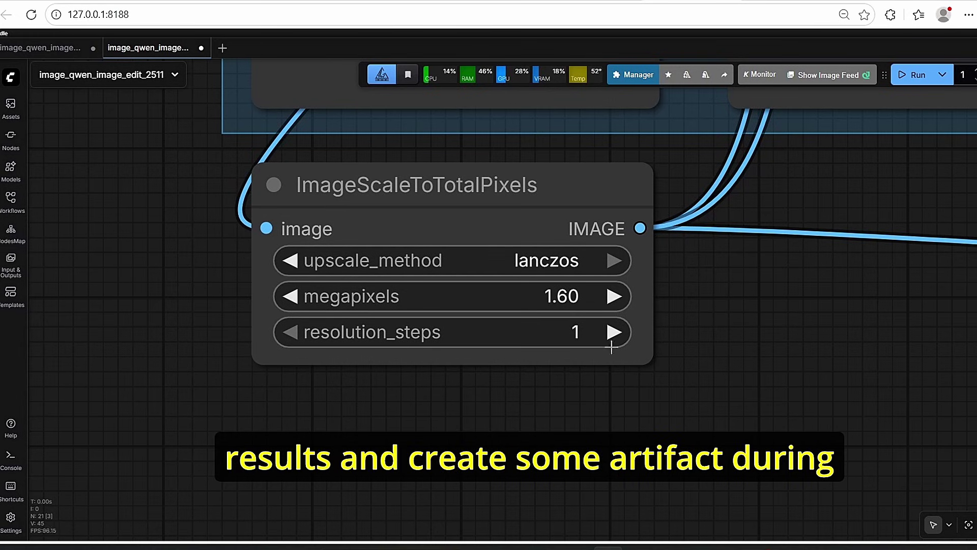
# Step: Follow the scaled image through the VAE Encode node to the KSampler
pyautogui.scroll(-4, 710, 375)
pyautogui.scroll(-5, 810, 383)
pyautogui.moveTo(810, 383); pyautogui.dragTo(430, 420)
pyautogui.click(681, 372)
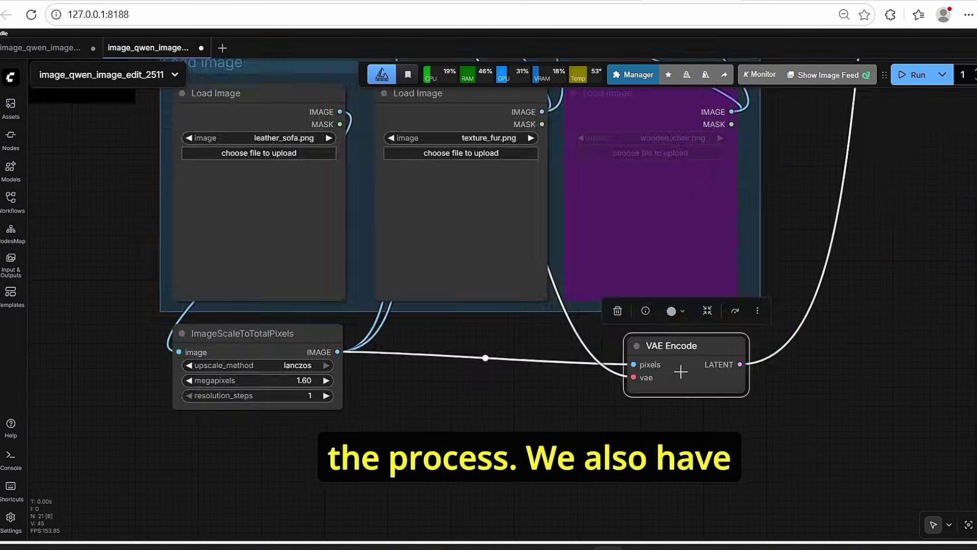
pyautogui.scroll(3, 688, 362)
pyautogui.scroll(-2, 688, 367)
pyautogui.click(355, 364)
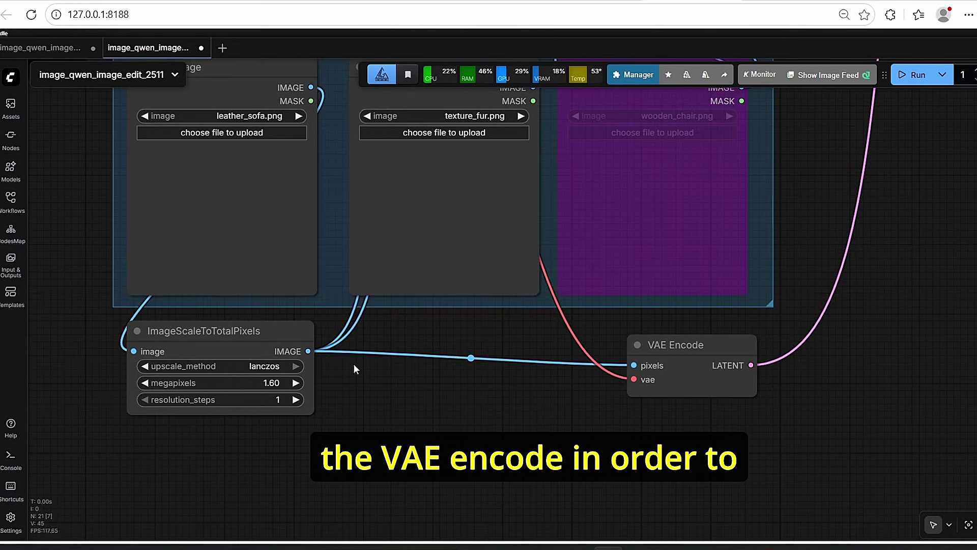
pyautogui.scroll(-2, 355, 365)
pyautogui.scroll(-3, 292, 351)
pyautogui.moveTo(698, 300); pyautogui.dragTo(679, 375)
pyautogui.scroll(-3, 679, 374)
pyautogui.moveTo(707, 321); pyautogui.dragTo(662, 377)
pyautogui.scroll(3, 661, 377)
pyautogui.scroll(2, 665, 363)
pyautogui.click(728, 331)
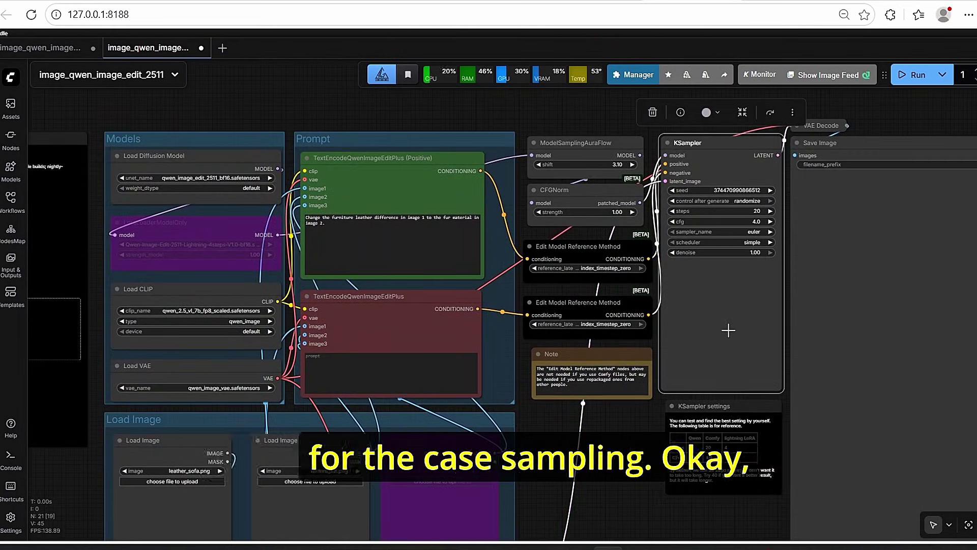
# Step: Frame the Model Links note alongside the Models group
pyautogui.scroll(-1, 728, 330)
pyautogui.moveTo(631, 438); pyautogui.dragTo(784, 388)
pyautogui.scroll(1, 665, 389)
pyautogui.moveTo(202, 396); pyautogui.dragTo(305, 486)
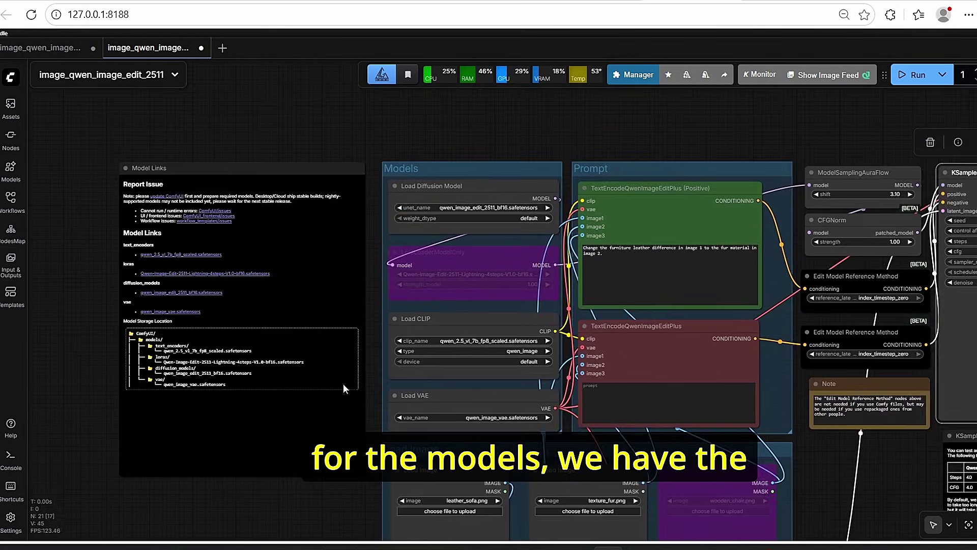
pyautogui.scroll(2, 384, 244)
pyautogui.moveTo(384, 244); pyautogui.dragTo(374, 240)
pyautogui.scroll(2, 593, 214)
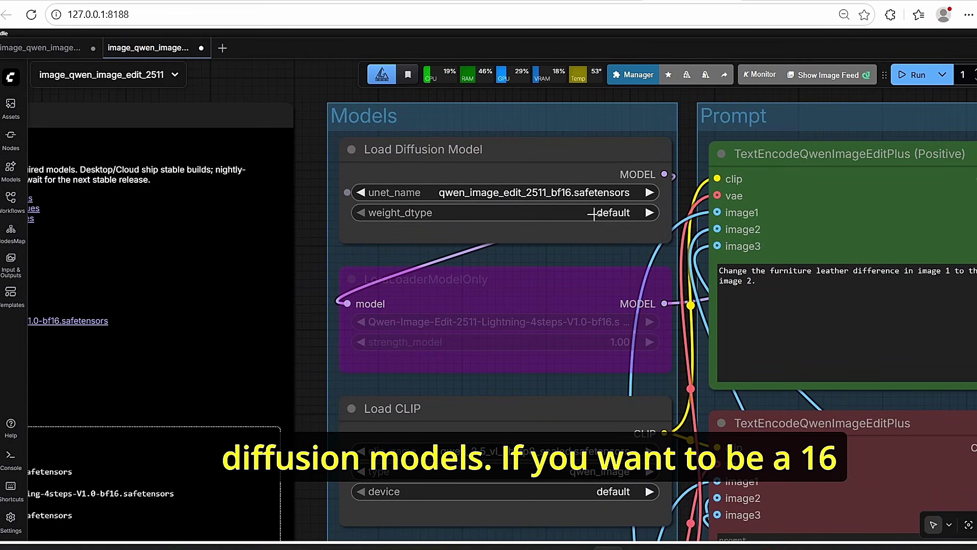
pyautogui.scroll(-2, 581, 188)
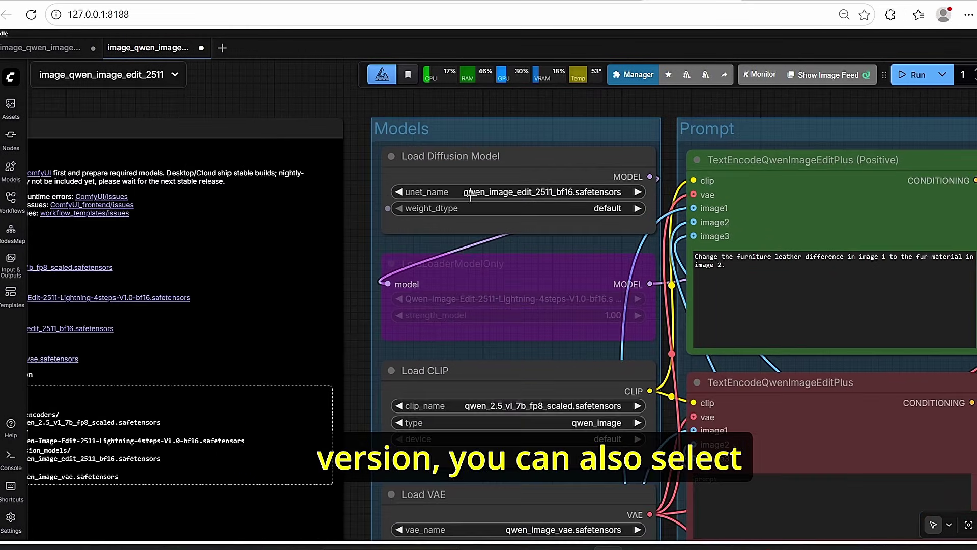
# Step: Check the diffusion model files, then set Load Diffusion Model's weight_dtype to fp8_e5m2
pyautogui.click(555, 192)
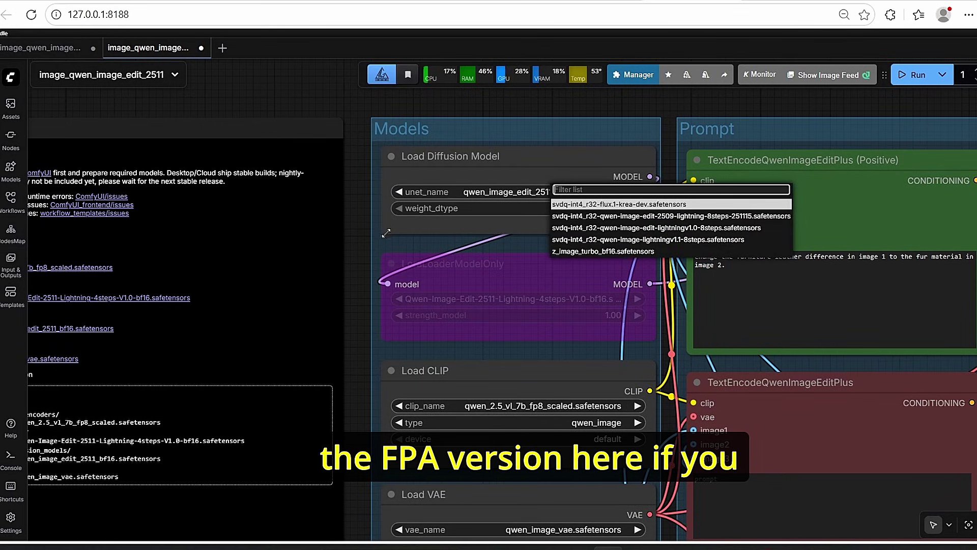
pyautogui.scroll(5, 458, 216)
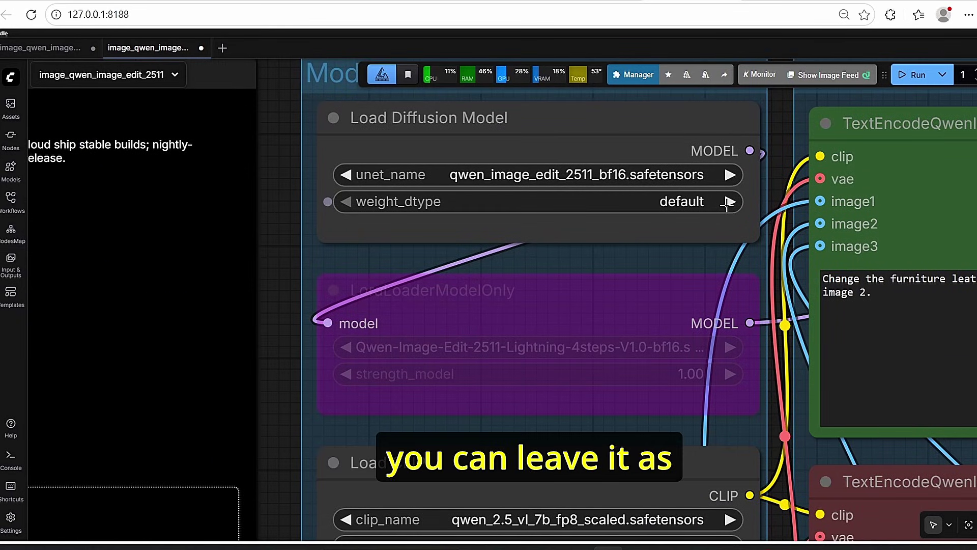
pyautogui.click(718, 202)
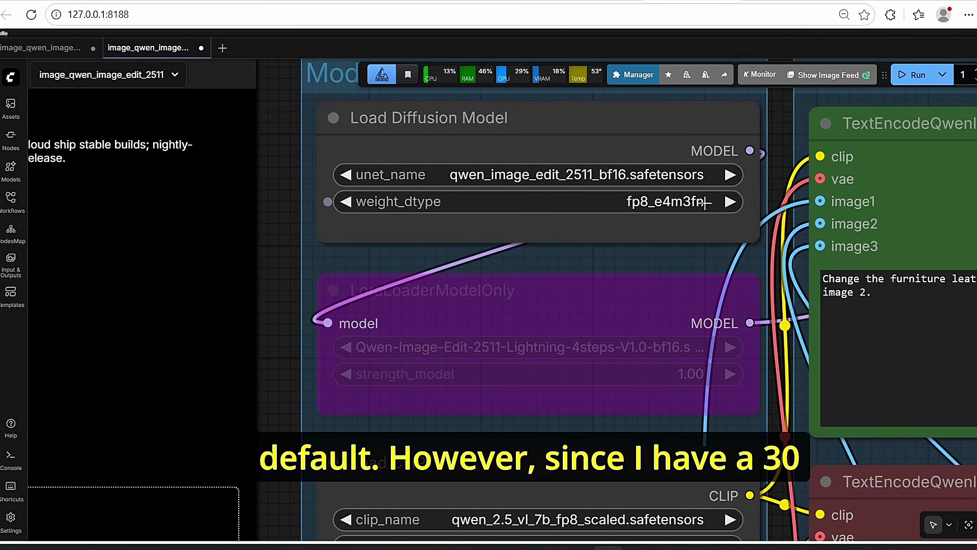
pyautogui.click(707, 202)
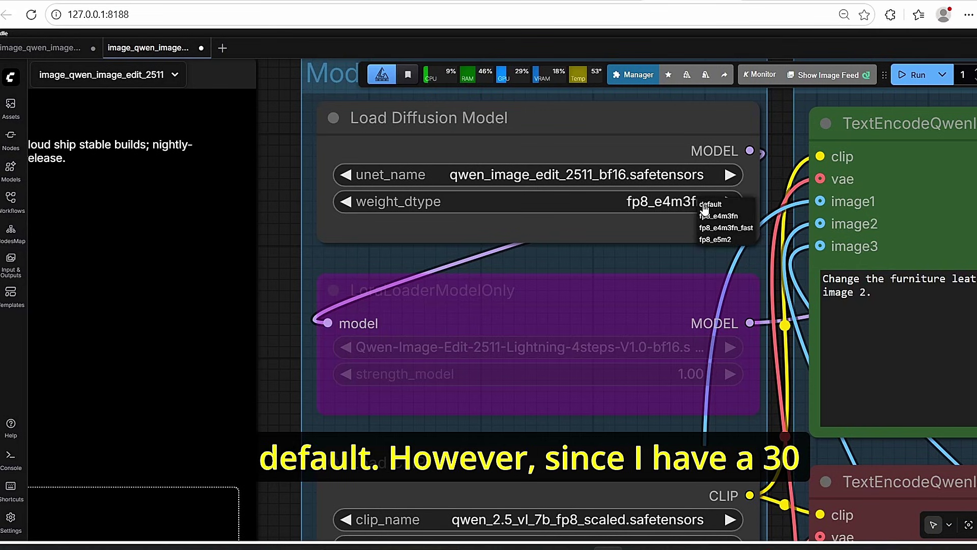
pyautogui.click(726, 240)
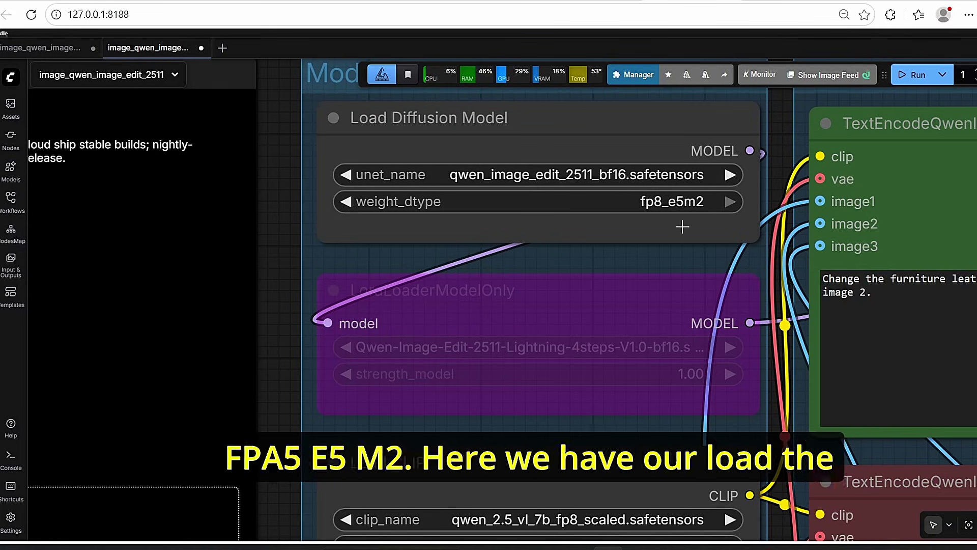
# Step: Select the bypassed LoraLoaderModelOnly node, with the Model Links note beside the models
pyautogui.scroll(-2, 683, 216)
pyautogui.click(453, 252)
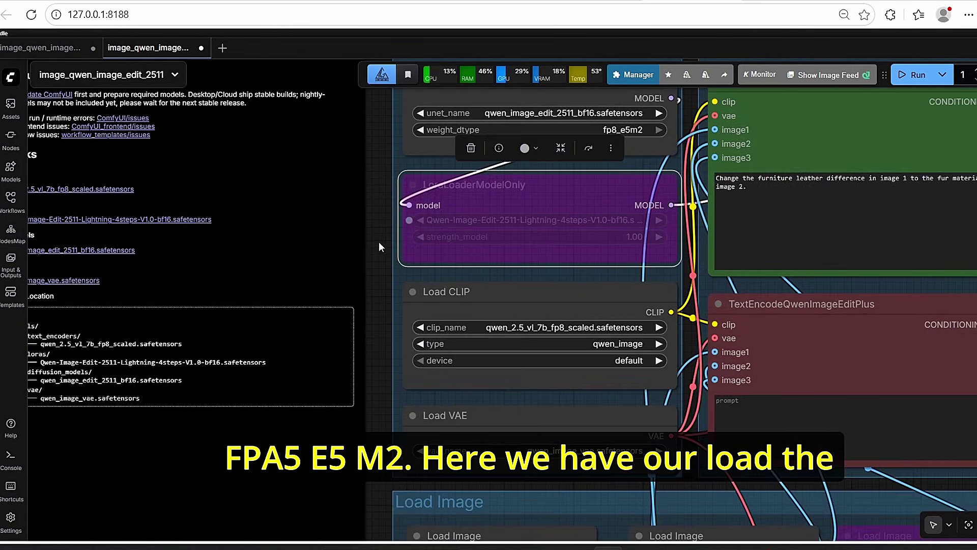
pyautogui.scroll(3, 380, 243)
pyautogui.moveTo(390, 269); pyautogui.dragTo(351, 285)
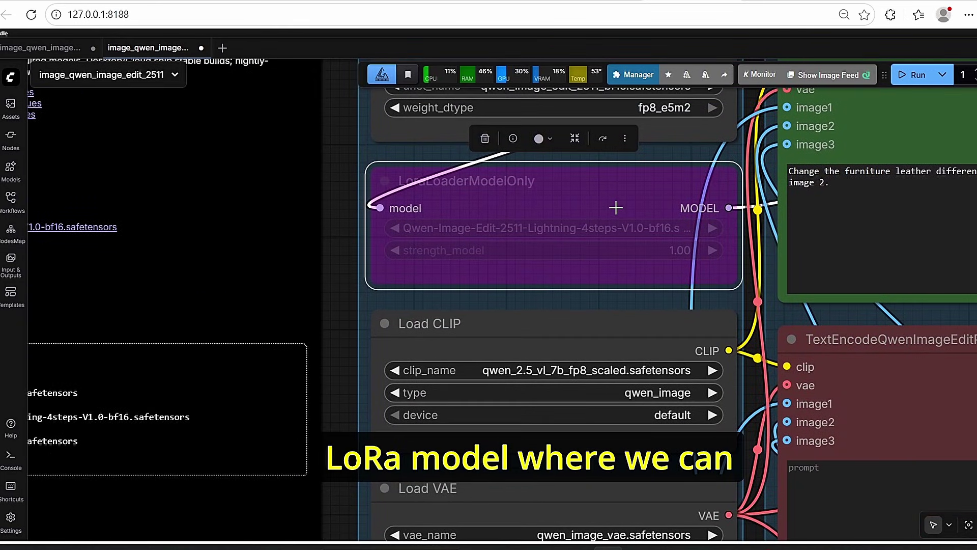
# Step: Un-bypass LoraLoaderModelOnly so the Lightning 4-step LoRA applies at strength 1.00
pyautogui.hotkey('ctrl', 'b')
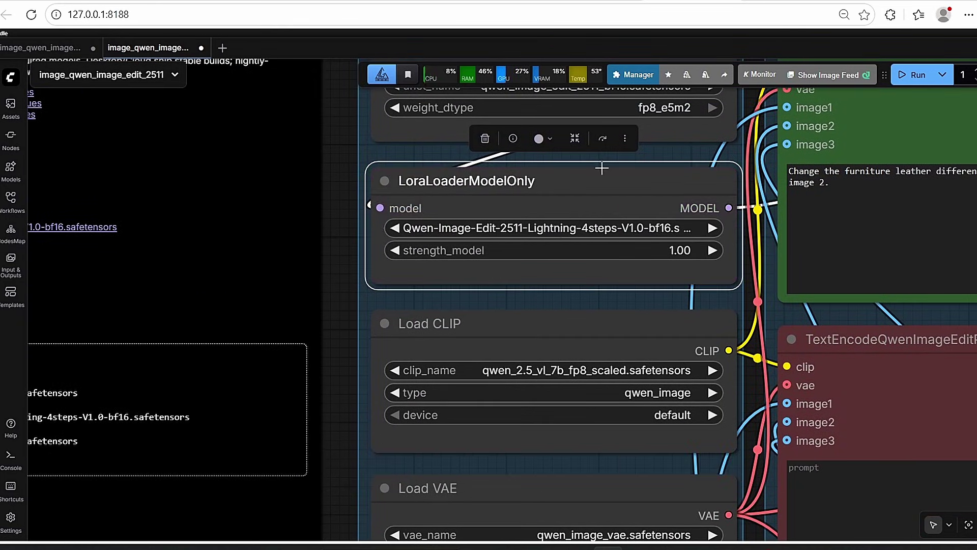
pyautogui.scroll(-4, 651, 213)
pyautogui.scroll(1, 464, 241)
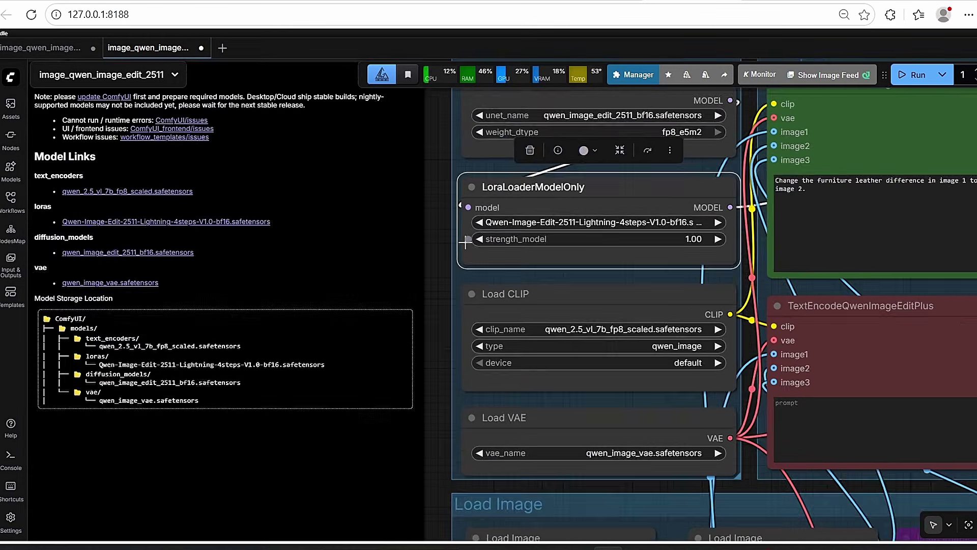
pyautogui.scroll(3, 464, 242)
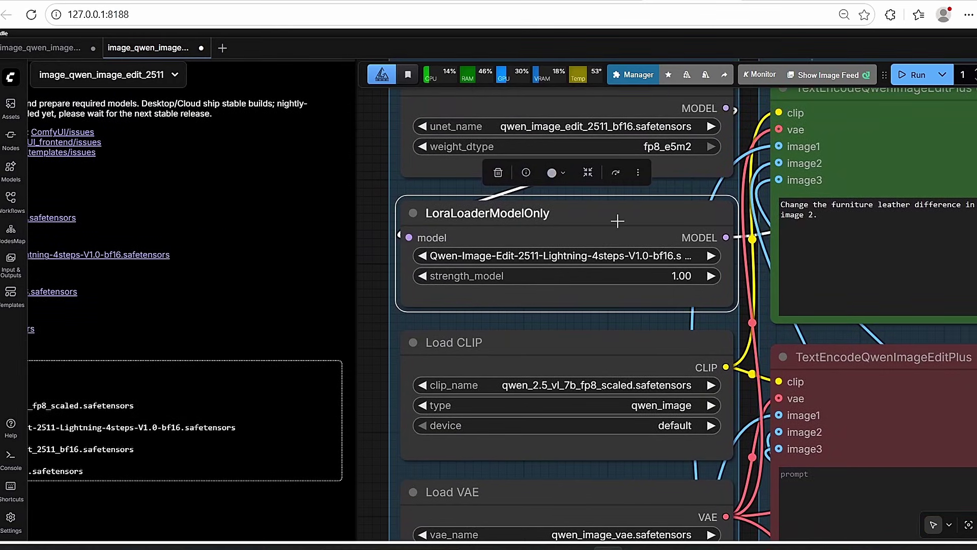
pyautogui.scroll(-2, 389, 255)
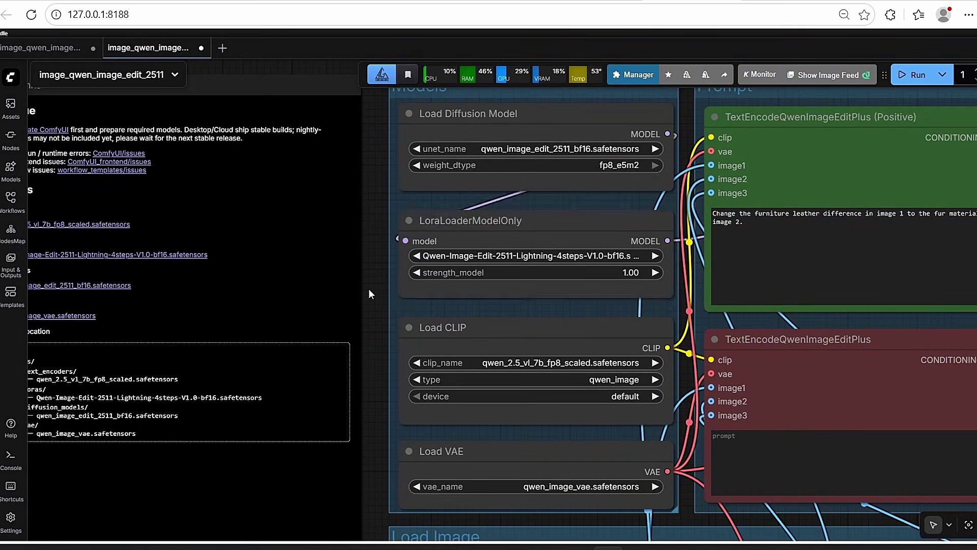
pyautogui.scroll(-2, 368, 289)
pyautogui.scroll(3, 367, 301)
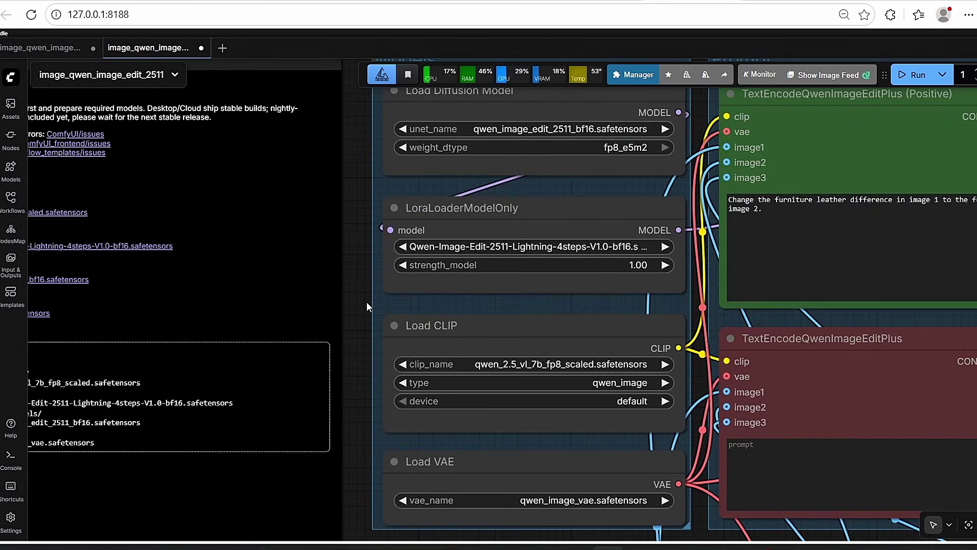
pyautogui.scroll(3, 373, 305)
pyautogui.scroll(-3, 347, 431)
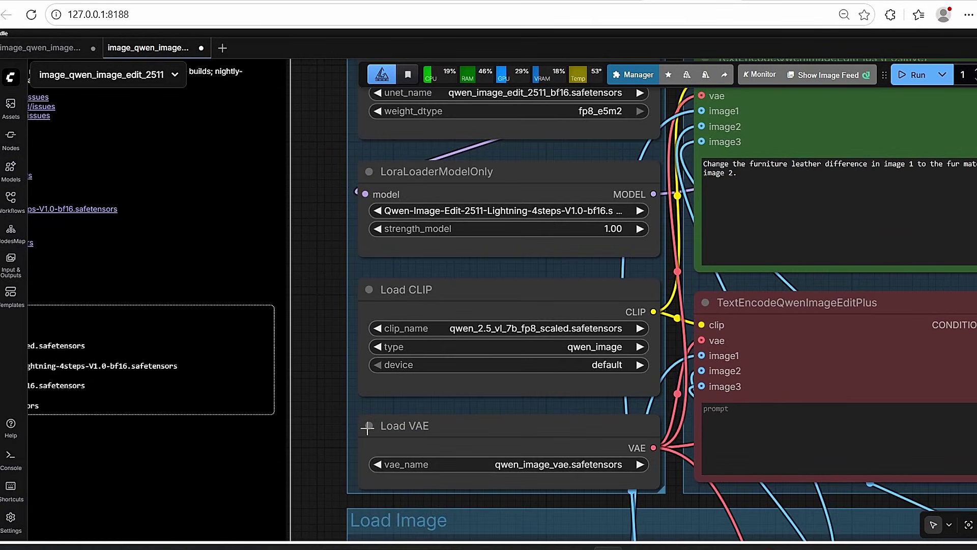
pyautogui.scroll(-1, 347, 431)
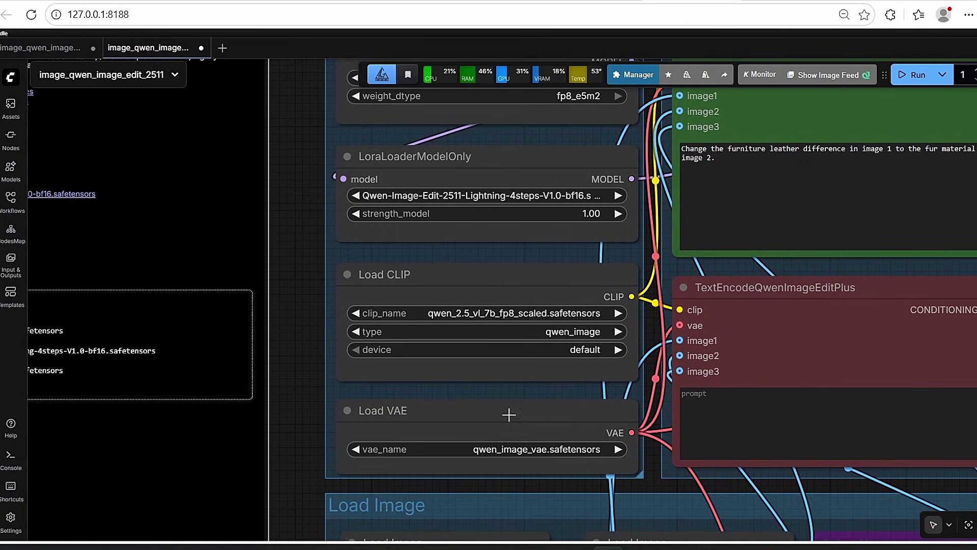
pyautogui.scroll(-1, 656, 288)
pyautogui.scroll(-1, 657, 289)
pyautogui.moveTo(656, 289); pyautogui.dragTo(396, 383)
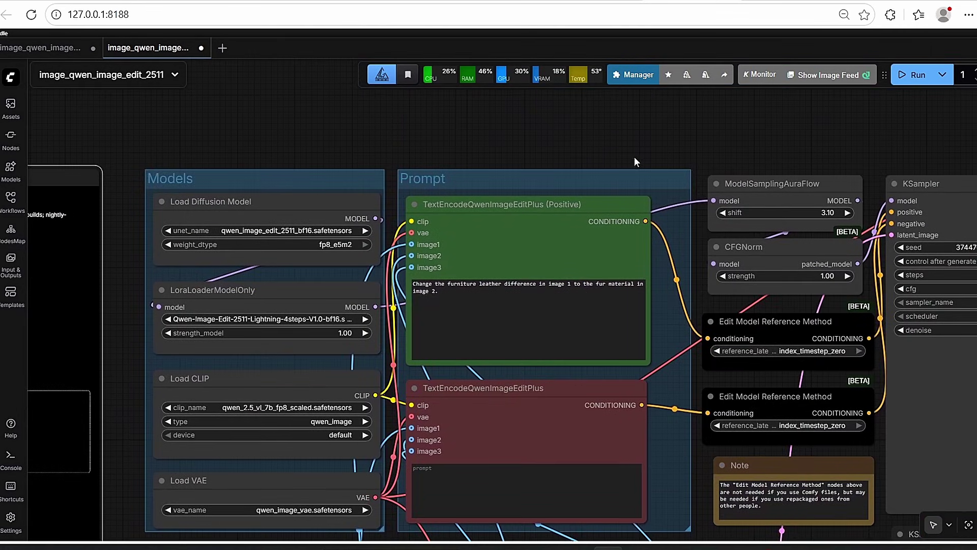
pyautogui.scroll(5, 459, 200)
pyautogui.scroll(-4, 438, 184)
pyautogui.click(541, 250)
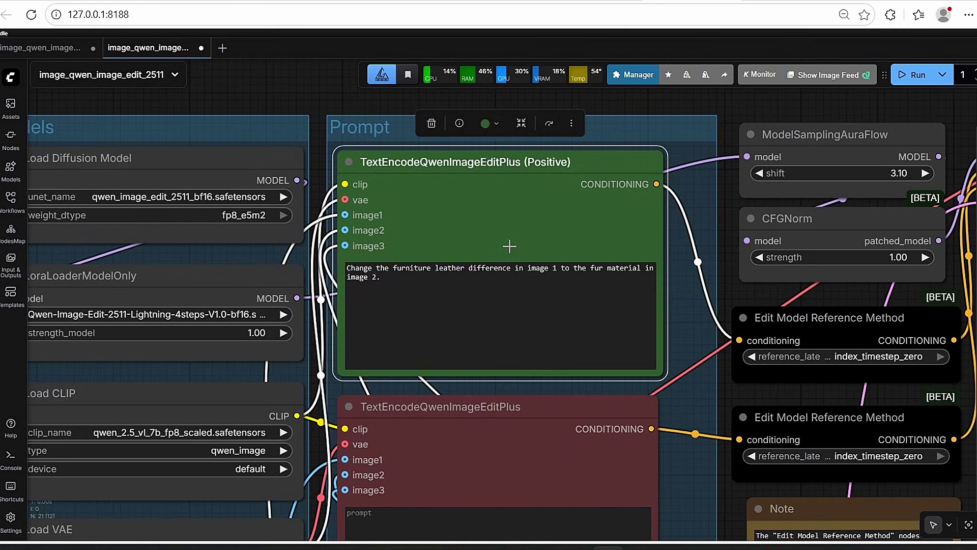
pyautogui.scroll(-3, 491, 279)
pyautogui.scroll(3, 507, 379)
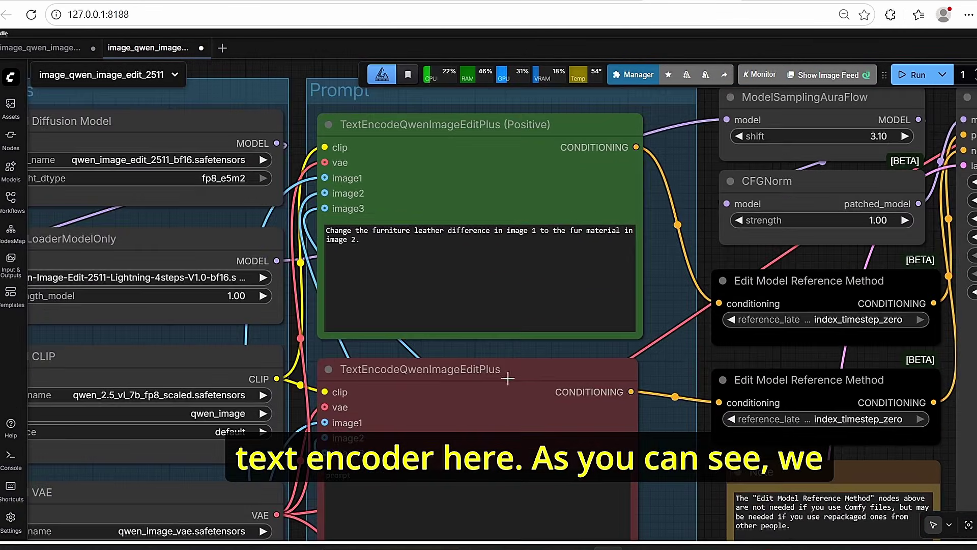
pyautogui.click(474, 392)
pyautogui.click(456, 188)
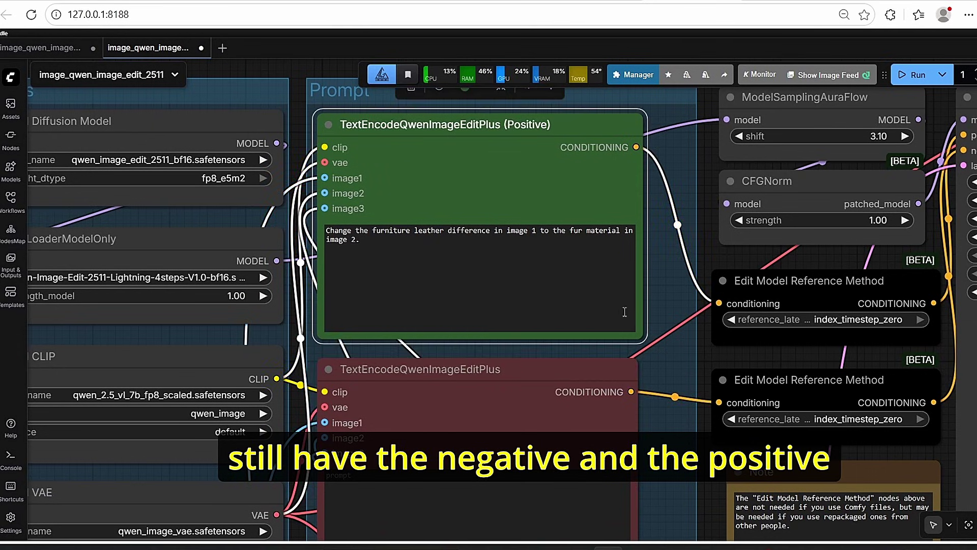
pyautogui.scroll(-2, 455, 188)
pyautogui.moveTo(703, 432); pyautogui.dragTo(517, 431)
pyautogui.scroll(4, 546, 265)
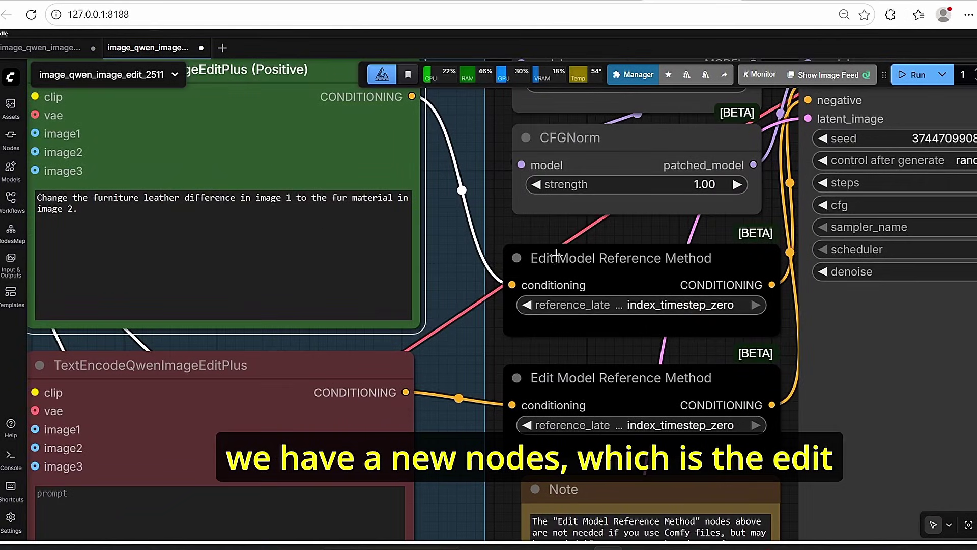
pyautogui.scroll(2, 519, 273)
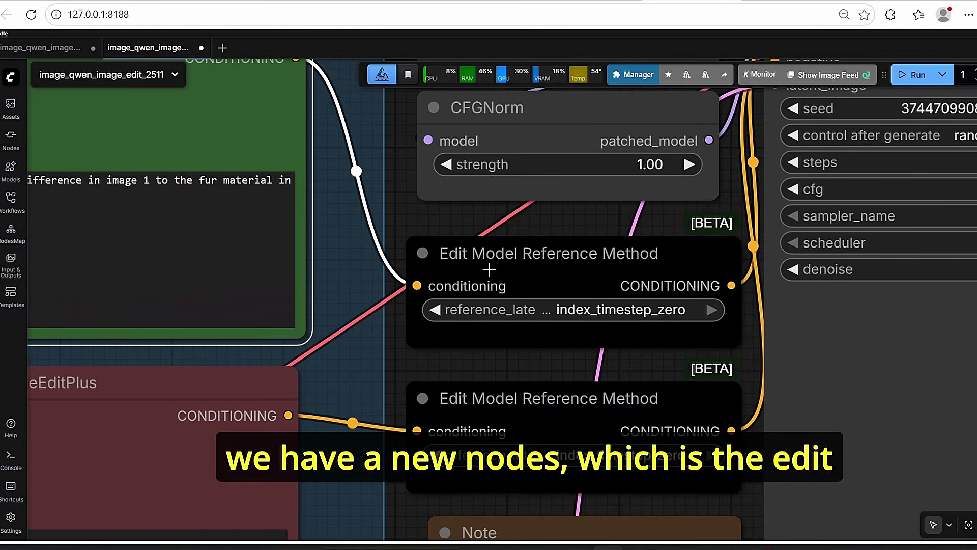
pyautogui.click(700, 275)
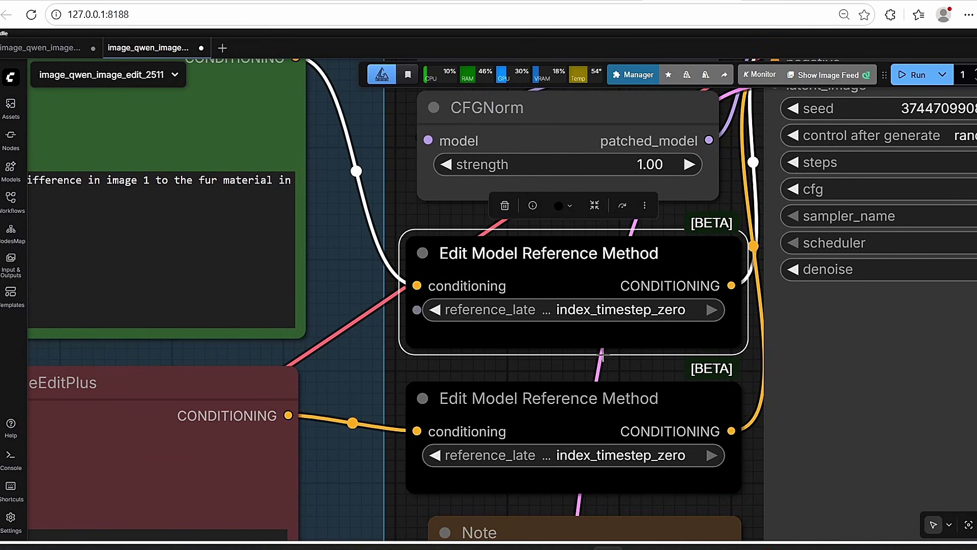
pyautogui.moveTo(556, 355); pyautogui.dragTo(474, 351)
pyautogui.scroll(2, 546, 312)
pyautogui.click(546, 309)
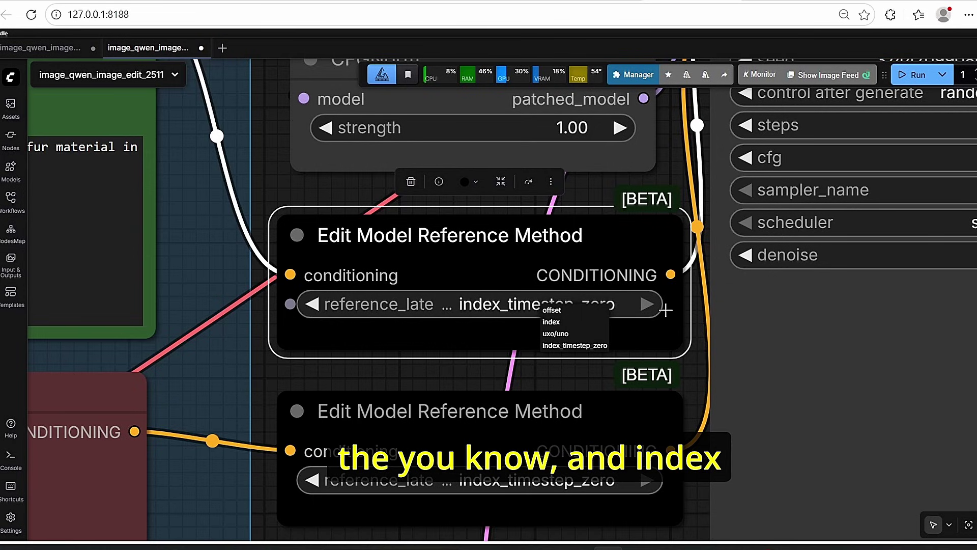
pyautogui.click(429, 371)
pyautogui.scroll(-2, 429, 369)
pyautogui.click(463, 265)
pyautogui.moveTo(480, 364); pyautogui.dragTo(496, 367)
pyautogui.scroll(3, 496, 365)
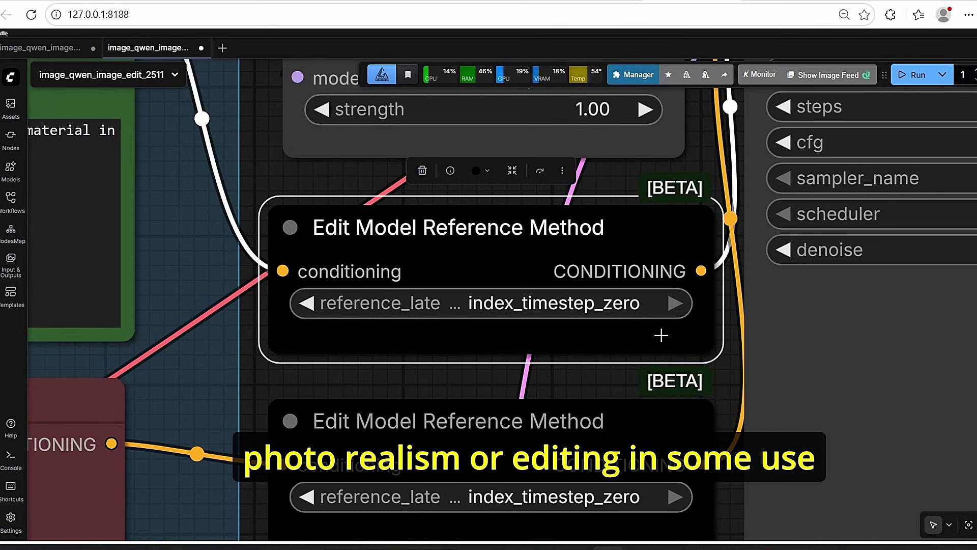
pyautogui.click(729, 370)
pyautogui.scroll(-2, 729, 369)
pyautogui.moveTo(729, 370); pyautogui.dragTo(706, 370)
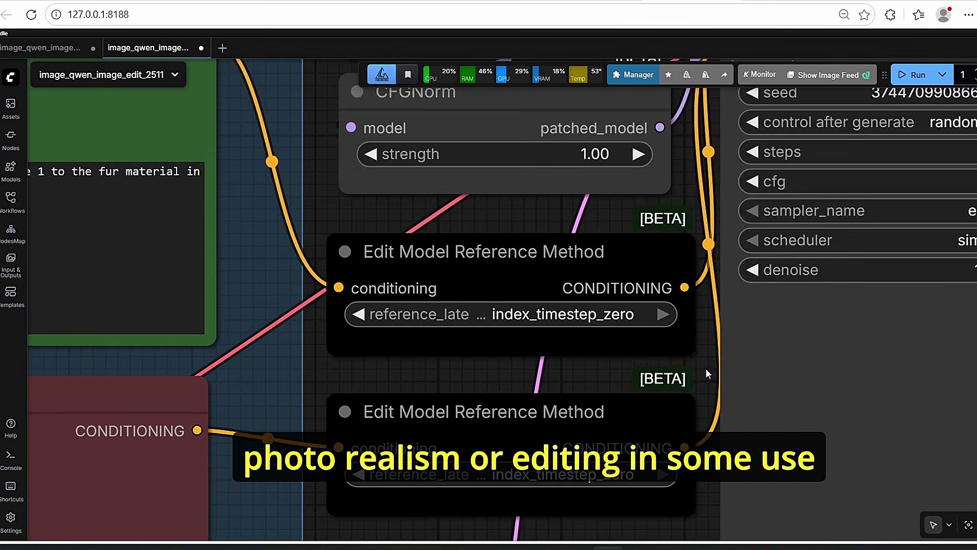
pyautogui.scroll(-3, 706, 369)
pyautogui.scroll(3, 707, 369)
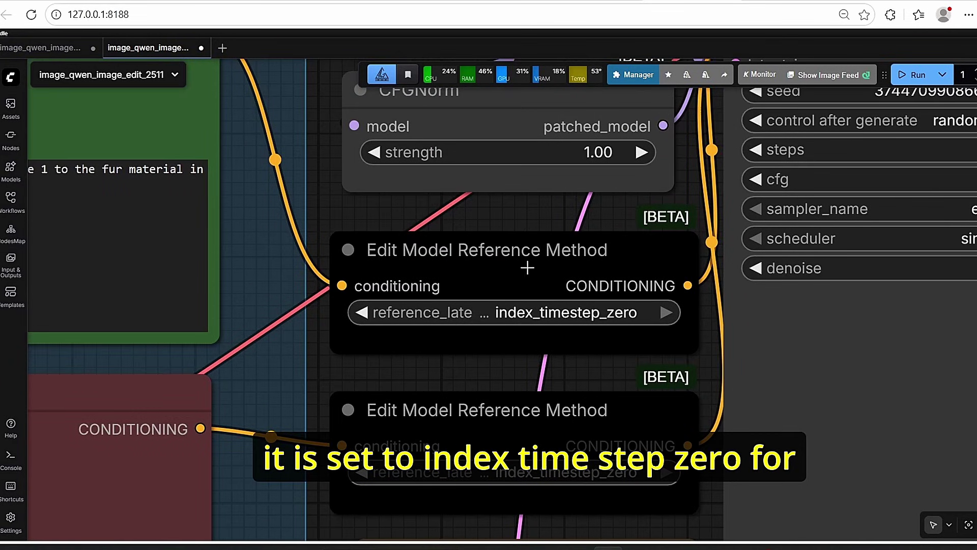
pyautogui.scroll(-5, 662, 367)
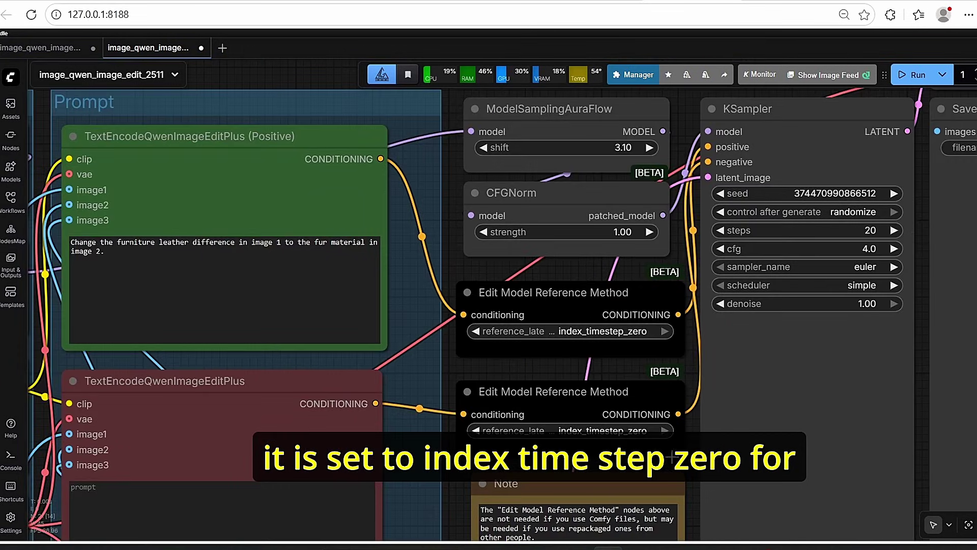
pyautogui.scroll(-3, 626, 357)
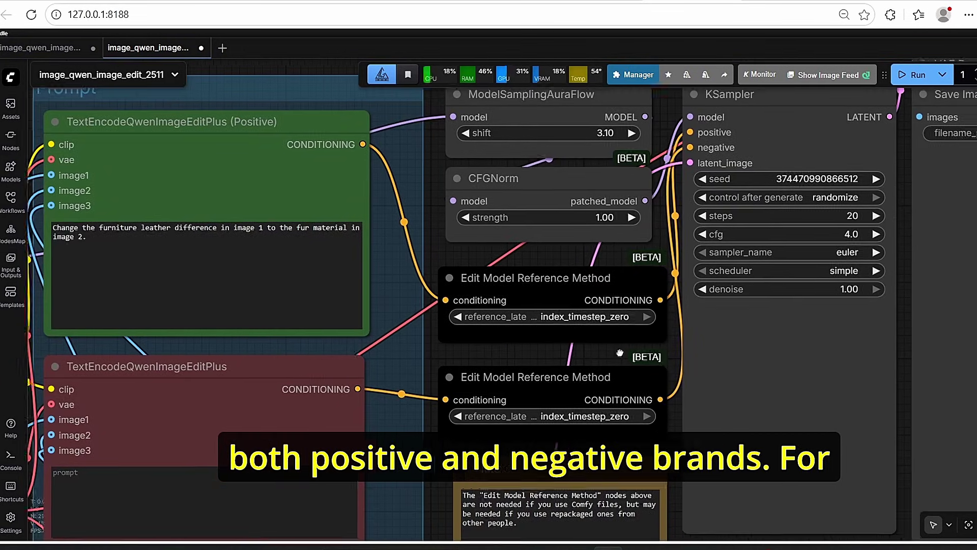
pyautogui.scroll(5, 628, 194)
pyautogui.scroll(2, 766, 204)
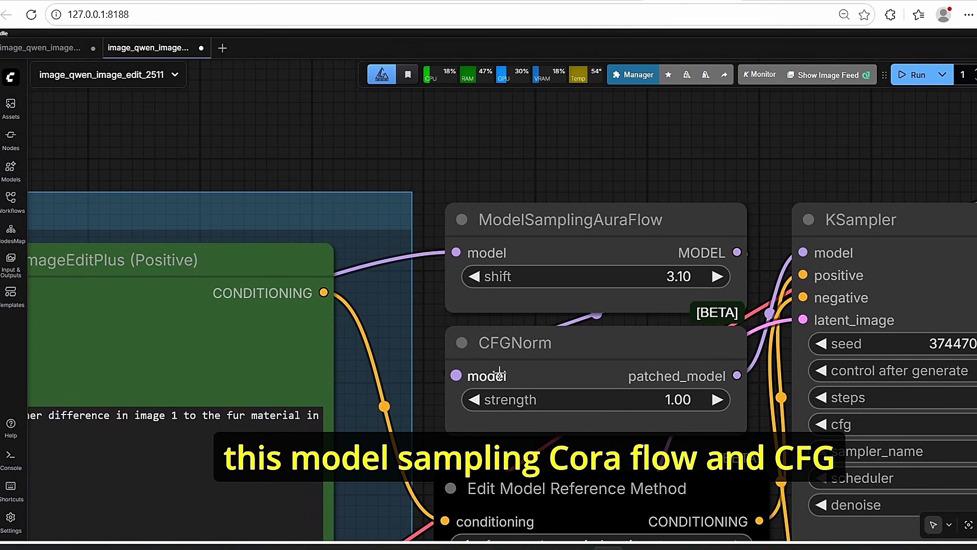
pyautogui.click(668, 354)
pyautogui.moveTo(783, 179); pyautogui.dragTo(669, 187)
pyautogui.scroll(-3, 669, 188)
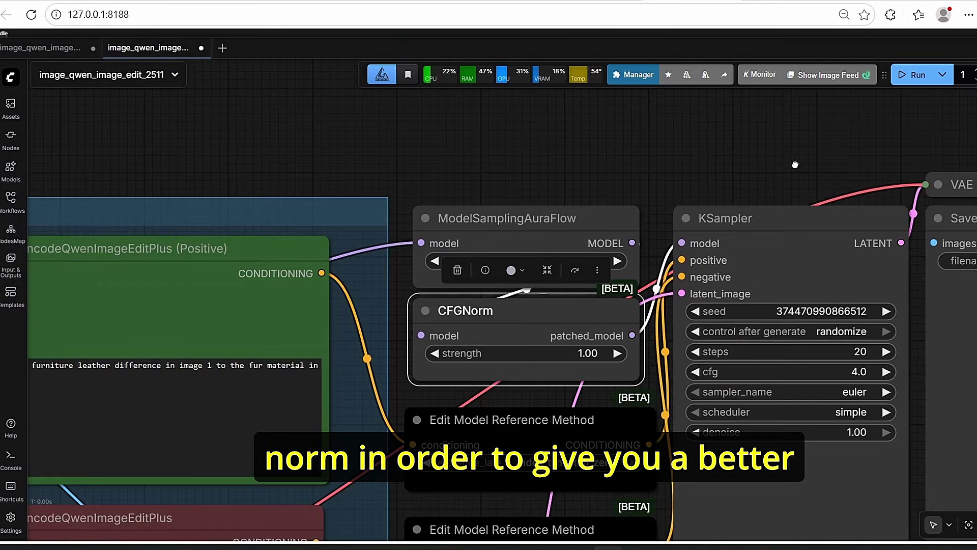
pyautogui.moveTo(793, 166); pyautogui.dragTo(596, 170)
pyautogui.click(625, 228)
pyautogui.moveTo(726, 449); pyautogui.dragTo(630, 284)
pyautogui.scroll(5, 520, 214)
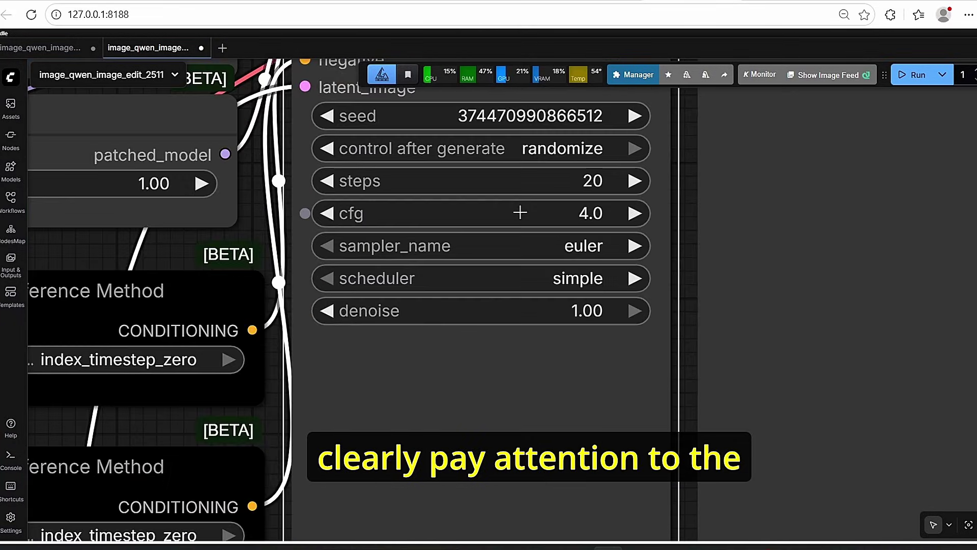
pyautogui.scroll(1, 515, 210)
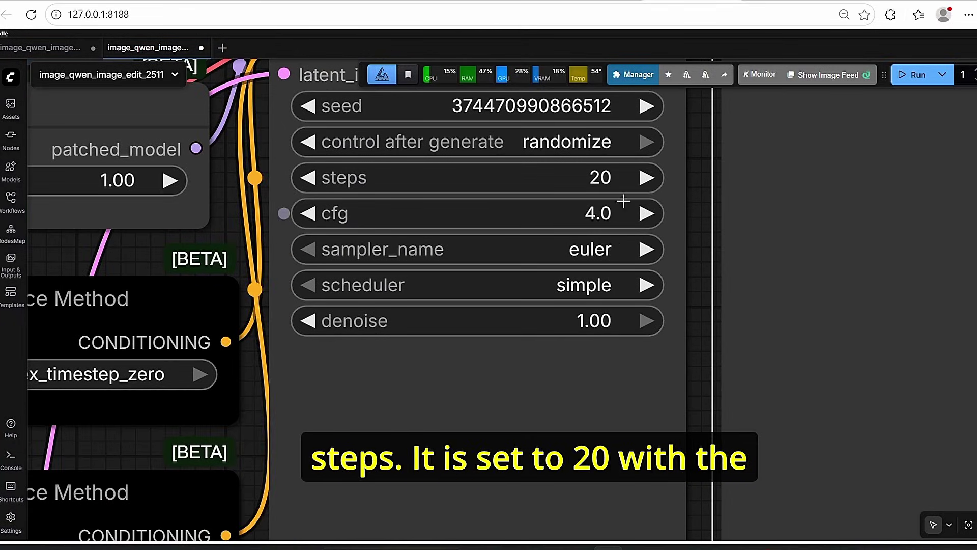
pyautogui.scroll(-2, 593, 179)
pyautogui.scroll(-2, 626, 301)
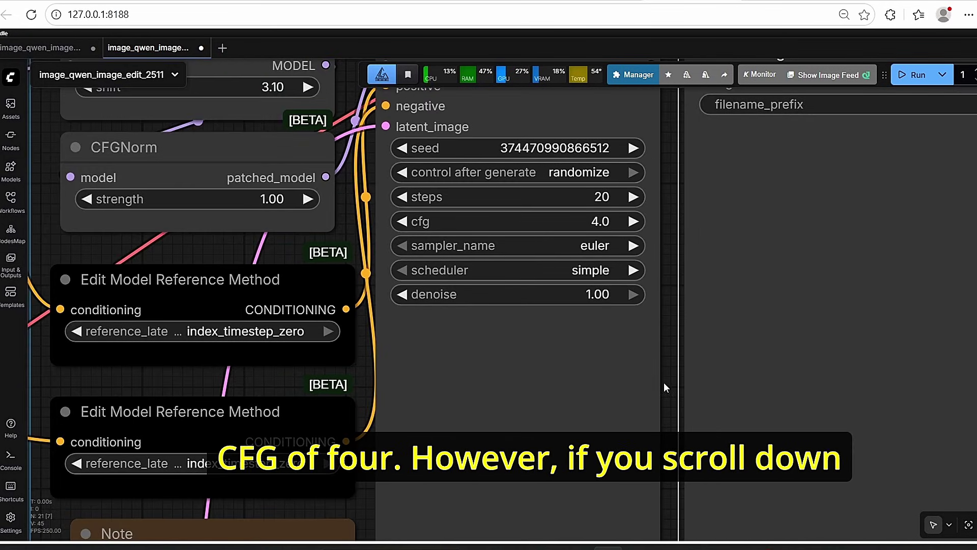
pyautogui.scroll(-3, 678, 435)
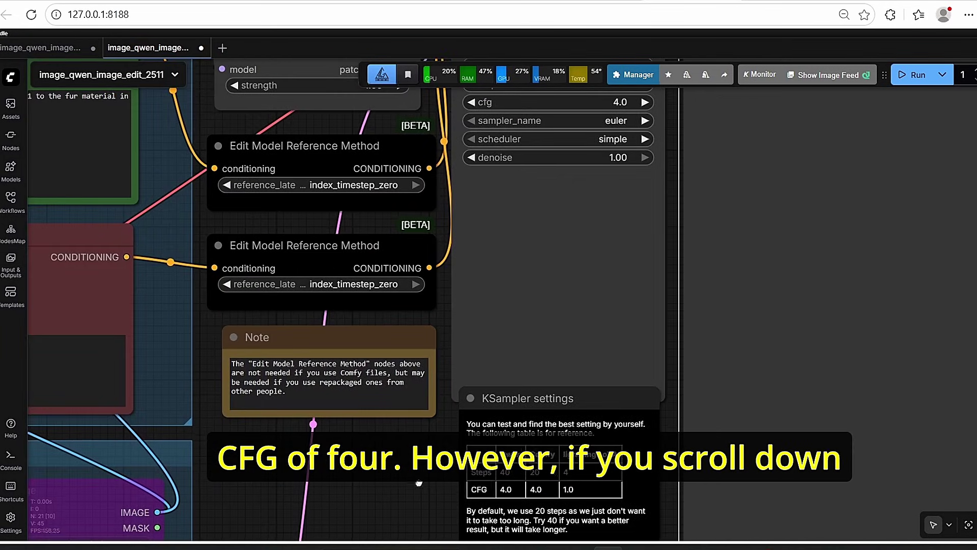
# Step: Reposition the KSampler settings note slightly lower and recentre the graph view
pyautogui.scroll(3, 412, 431)
pyautogui.moveTo(411, 446); pyautogui.dragTo(370, 402)
pyautogui.scroll(3, 386, 410)
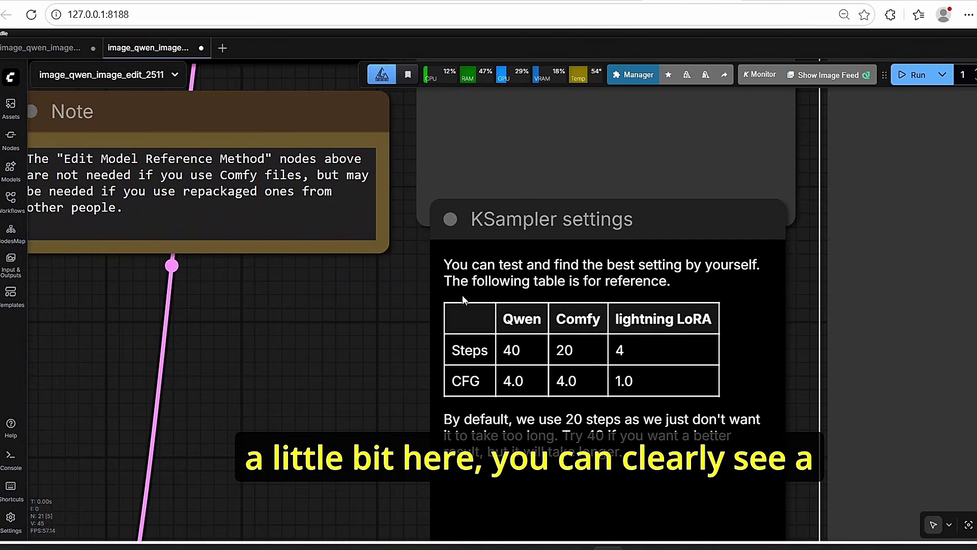
pyautogui.moveTo(561, 235); pyautogui.dragTo(556, 254)
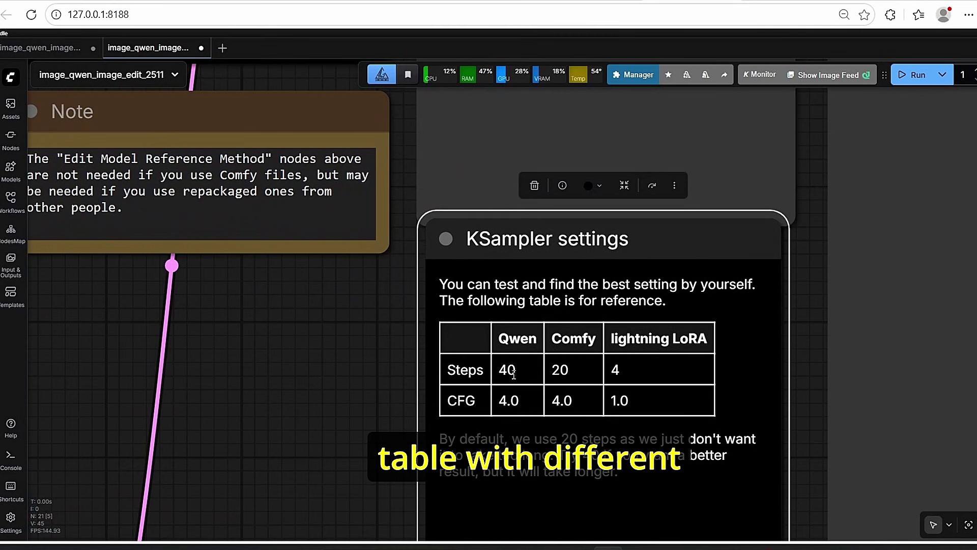
pyautogui.scroll(-1, 374, 429)
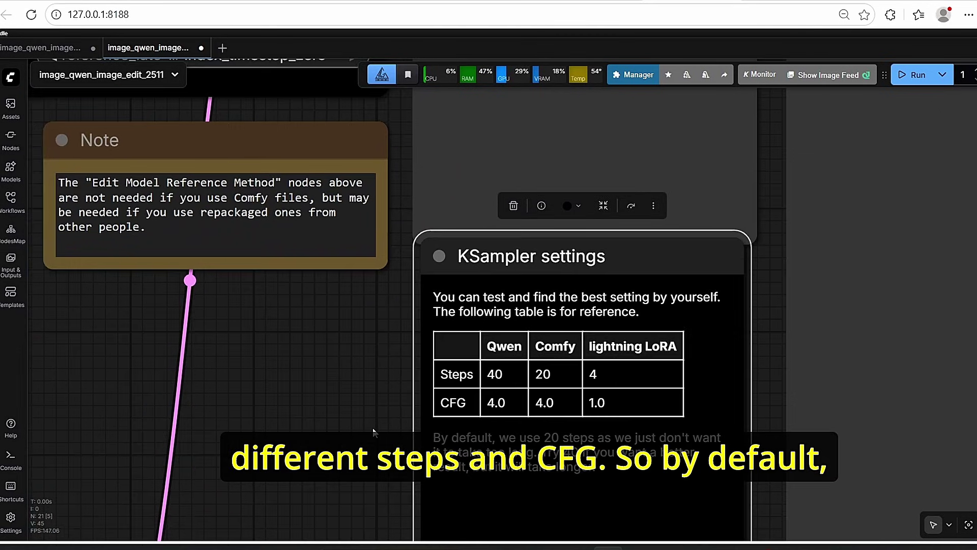
pyautogui.moveTo(372, 429); pyautogui.dragTo(337, 426)
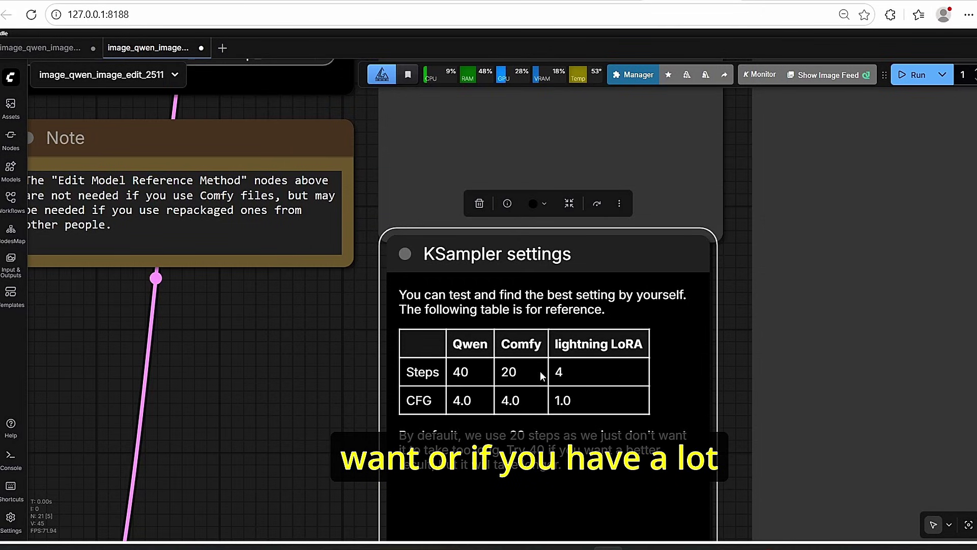
pyautogui.click(734, 375)
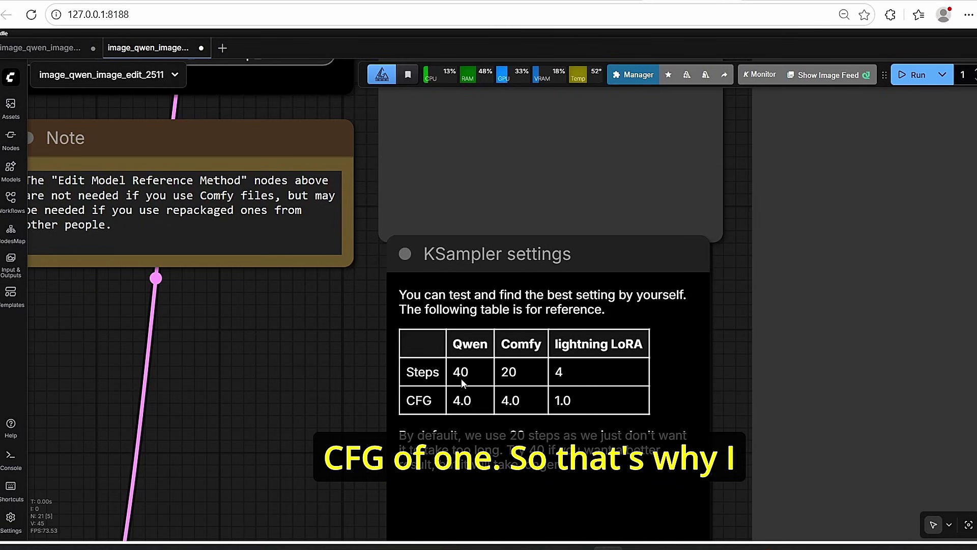
pyautogui.scroll(-3, 349, 377)
pyautogui.scroll(-2, 350, 377)
pyautogui.moveTo(351, 382); pyautogui.dragTo(472, 411)
pyautogui.moveTo(558, 333); pyautogui.dragTo(553, 350)
# Step: Expand the collapsed VAE Decode node and move it above the KSampler
pyautogui.scroll(-2, 433, 402)
pyautogui.scroll(-3, 432, 405)
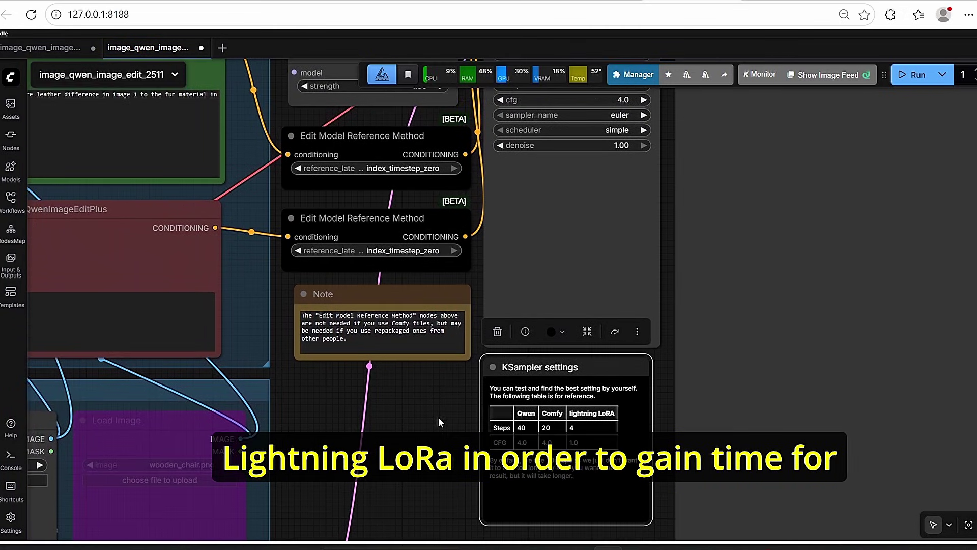
pyautogui.scroll(12, 586, 224)
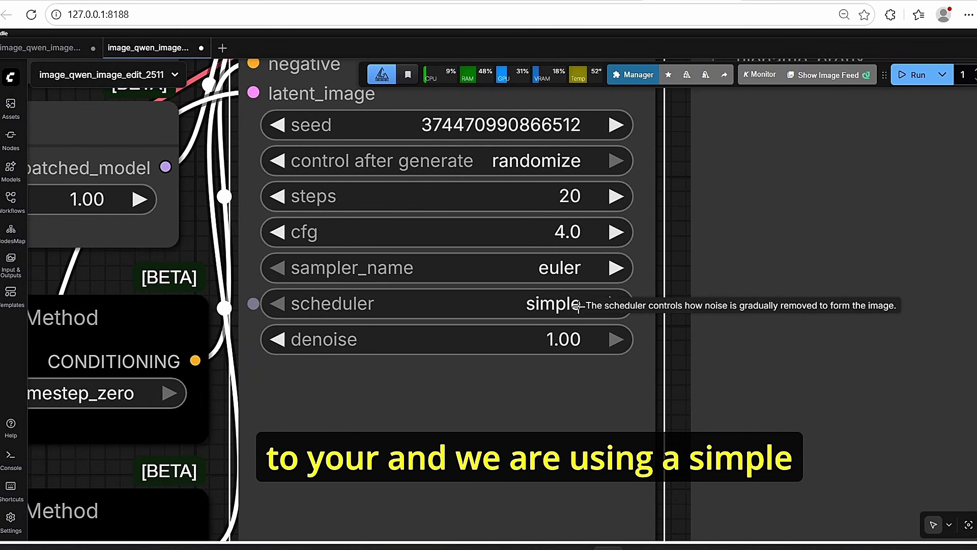
pyautogui.scroll(-12, 662, 293)
pyautogui.scroll(-2, 658, 292)
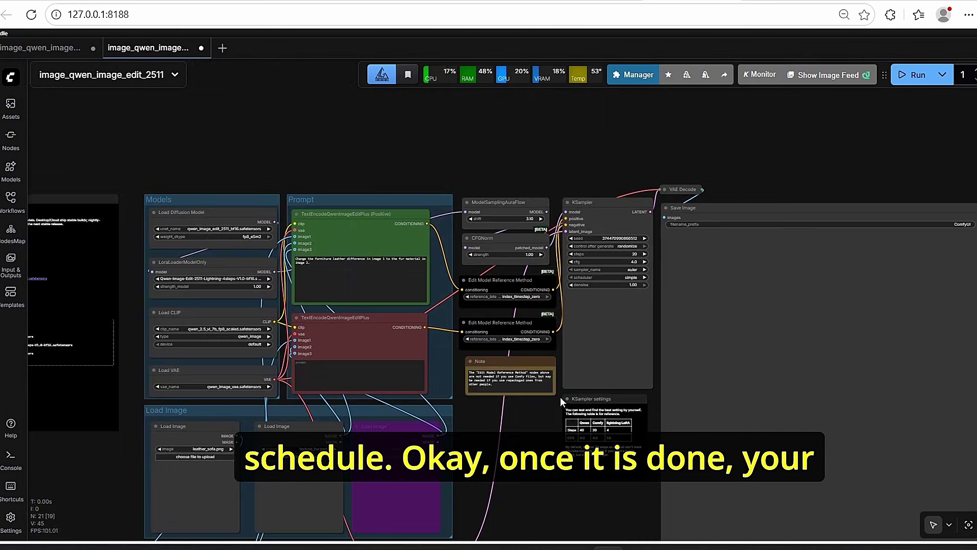
pyautogui.scroll(4, 617, 215)
pyautogui.scroll(2, 751, 174)
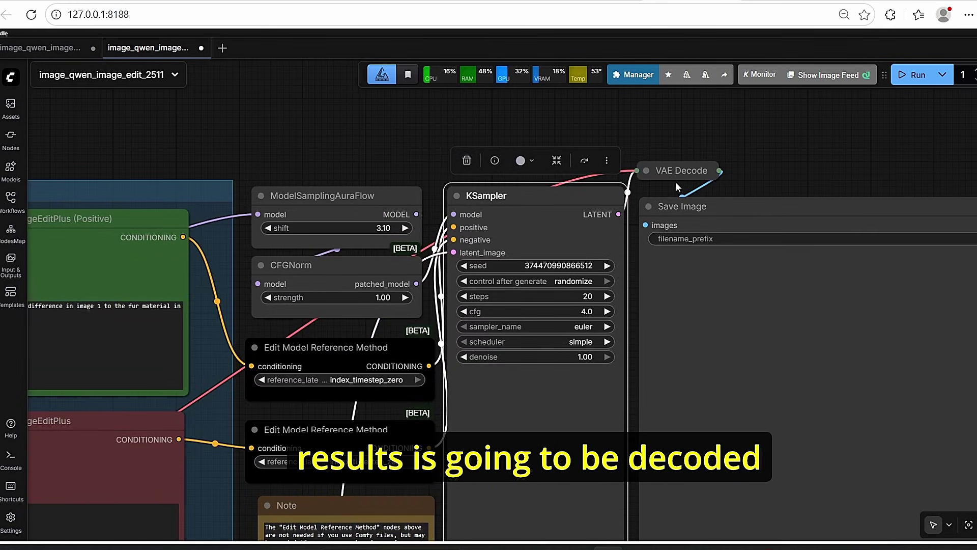
pyautogui.click(647, 170)
pyautogui.moveTo(680, 175); pyautogui.dragTo(516, 138)
pyautogui.scroll(-3, 631, 120)
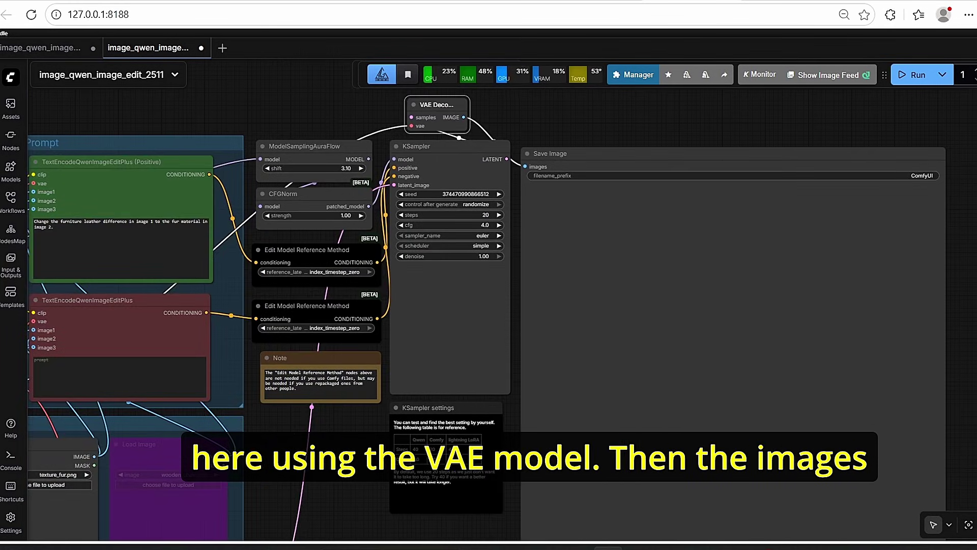
pyautogui.scroll(3, 927, 264)
pyautogui.scroll(-7, 905, 265)
pyautogui.moveTo(551, 481); pyautogui.dragTo(719, 420)
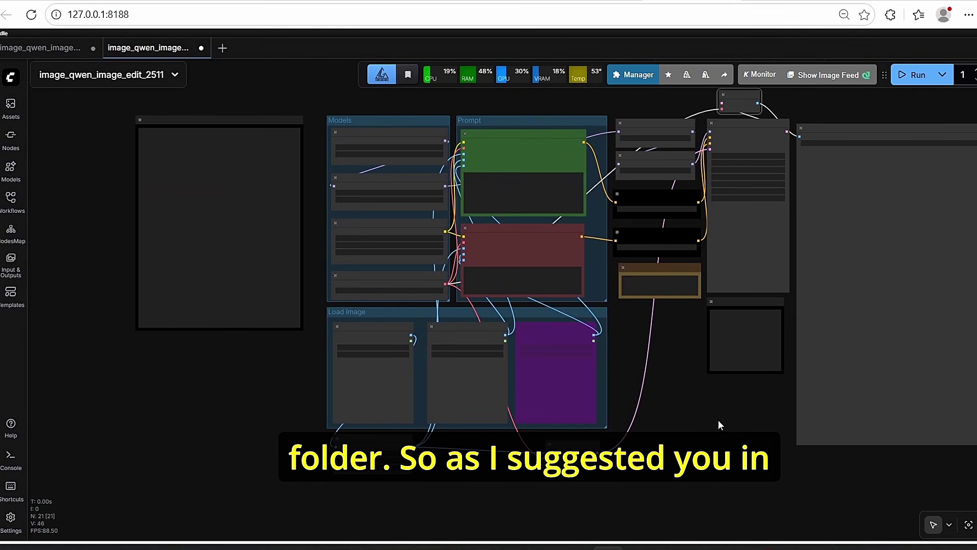
pyautogui.scroll(5, 719, 425)
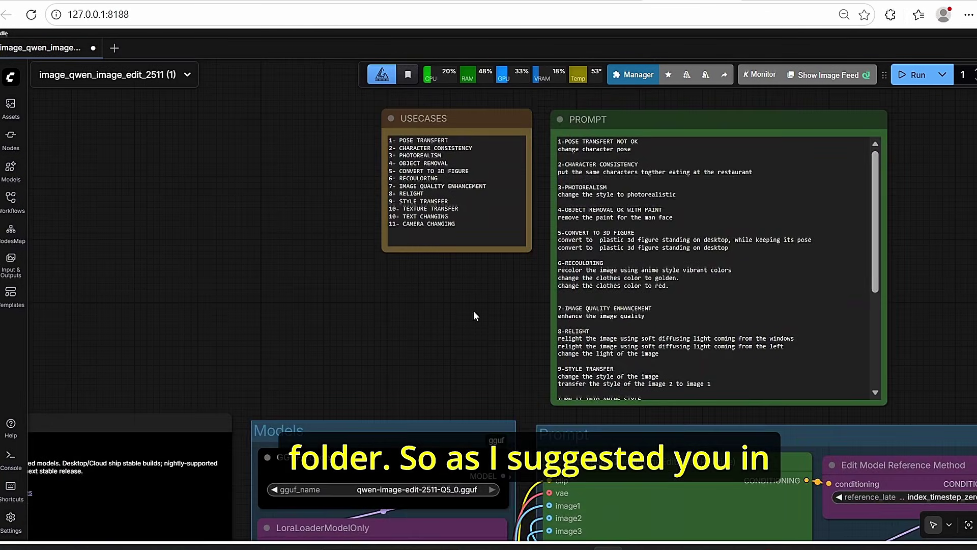
# Step: Zoom in on the USECASES and PROMPT notes in the image_qwen_image_edit_2511 (1) workflow
pyautogui.scroll(3, 473, 310)
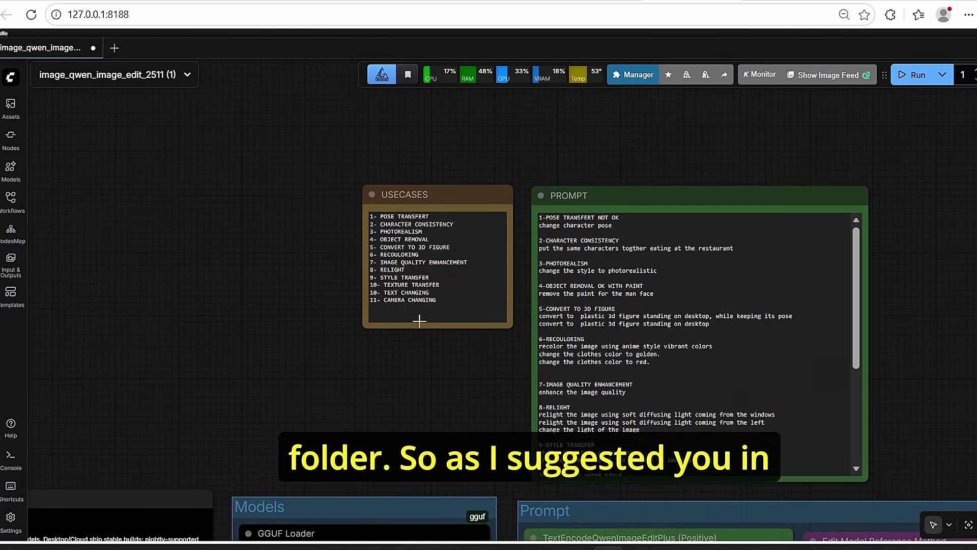
pyautogui.scroll(2, 420, 321)
pyautogui.scroll(3, 308, 249)
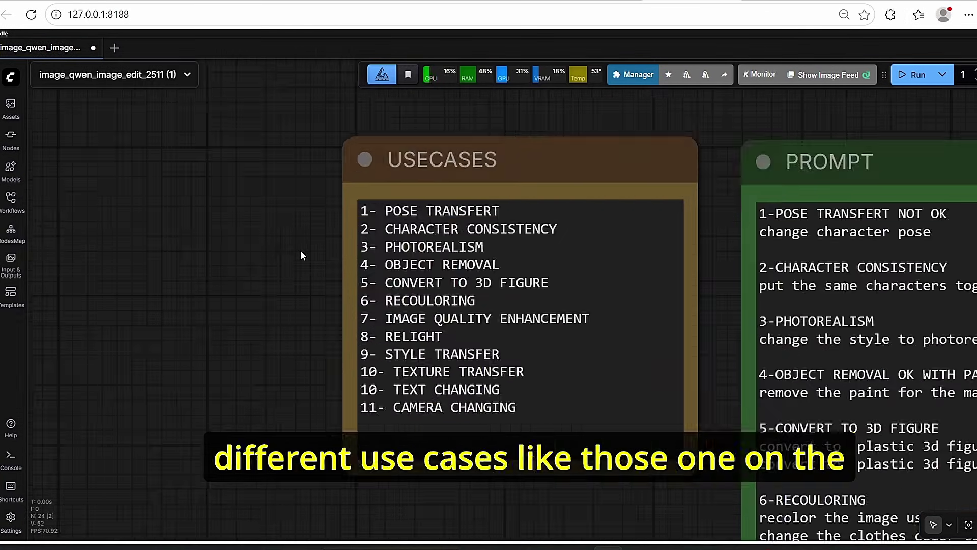
pyautogui.scroll(3, 301, 254)
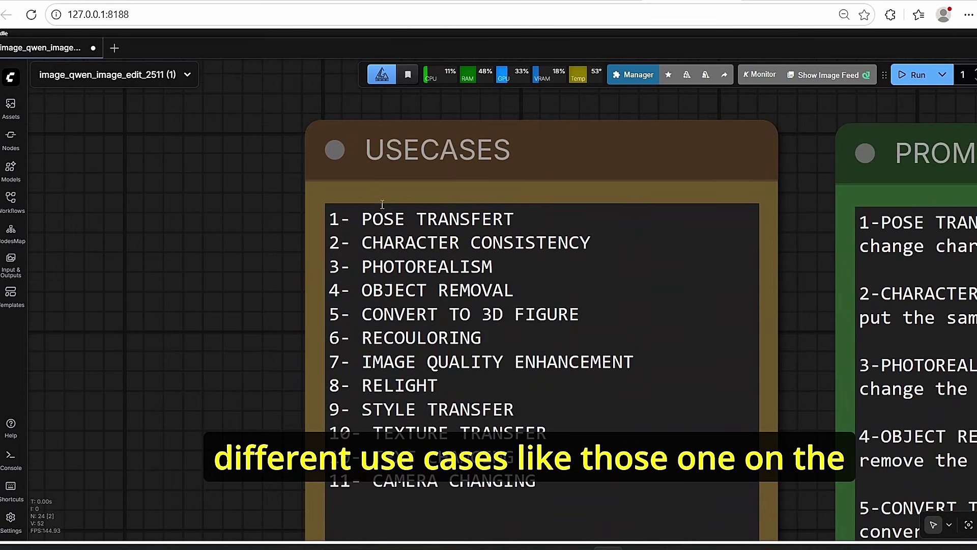
pyautogui.click(545, 438)
pyautogui.scroll(-5, 600, 459)
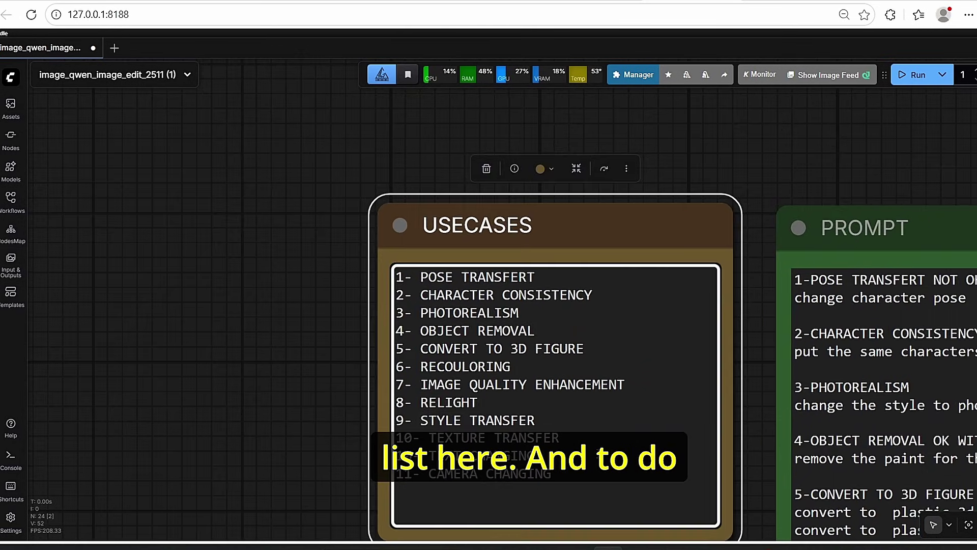
pyautogui.scroll(-5, 737, 447)
pyautogui.scroll(5, 856, 448)
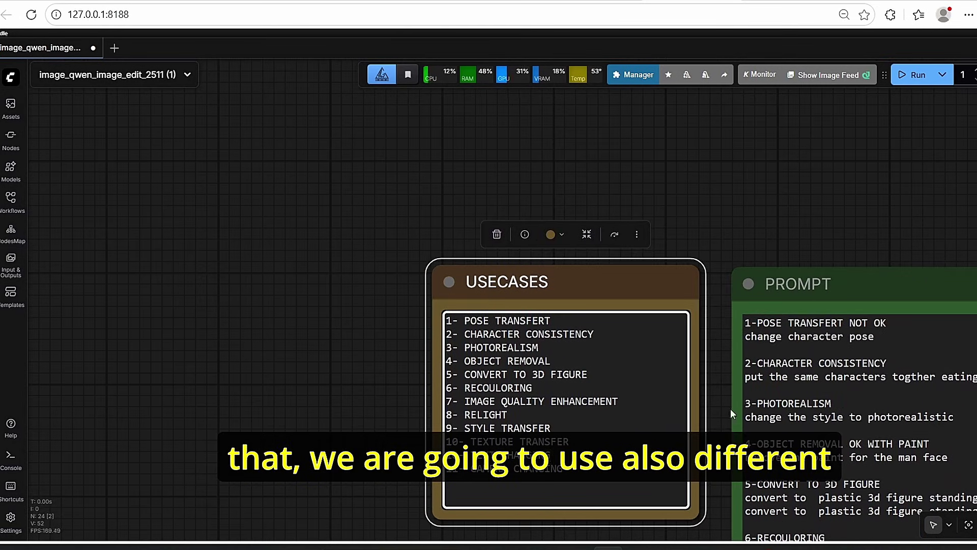
pyautogui.scroll(-5, 719, 406)
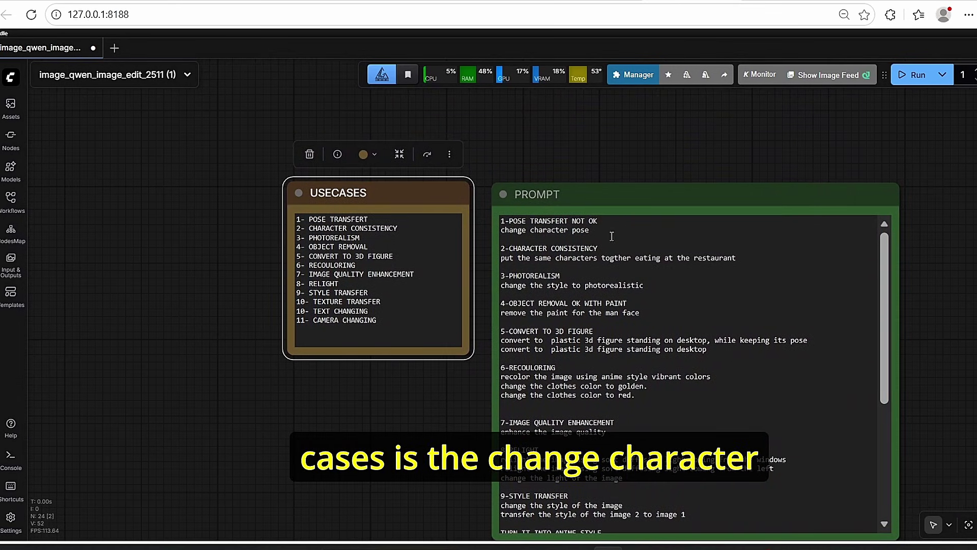
pyautogui.scroll(4, 508, 231)
# Step: Select the 'change character pose' line in the PROMPT note and target the positive prompt
pyautogui.click(509, 232)
pyautogui.moveTo(509, 232); pyautogui.dragTo(625, 245)
pyautogui.hotkey('ctrl', 'c')
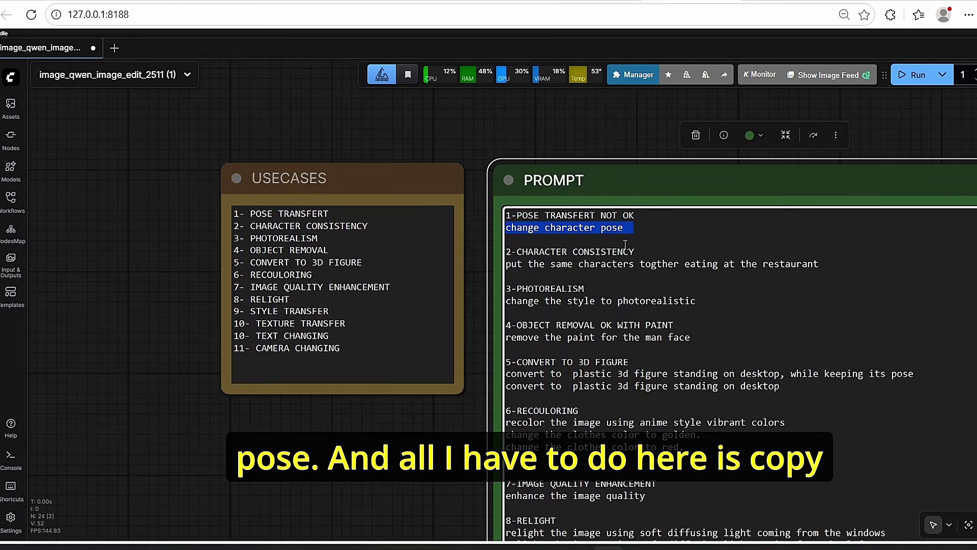
pyautogui.scroll(-5, 417, 433)
pyautogui.moveTo(417, 433); pyautogui.dragTo(450, 104)
pyautogui.scroll(-1, 461, 265)
pyautogui.click(591, 421)
# Step: Replace the positive prompt text with 'change character pose'
pyautogui.hotkey('ctrl', 'a')
pyautogui.hotkey('ctrl', 'v')
pyautogui.scroll(-4, 453, 149)
# Step: Un-bypass the middle Load Image node holding the rooftop photo
pyautogui.moveTo(454, 148); pyautogui.dragTo(453, 71)
pyautogui.scroll(-3, 452, 170)
pyautogui.scroll(4, 440, 442)
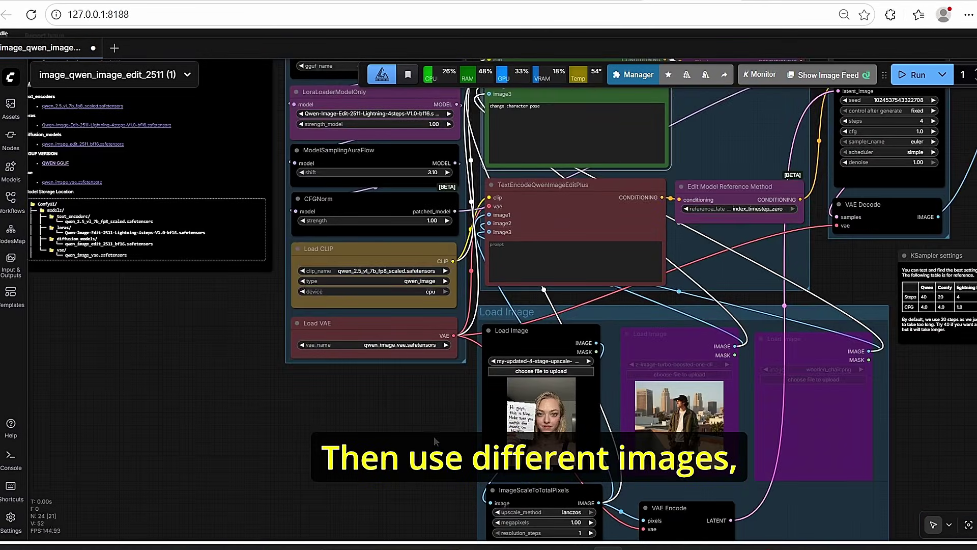
pyautogui.moveTo(438, 435); pyautogui.dragTo(363, 428)
pyautogui.scroll(3, 363, 430)
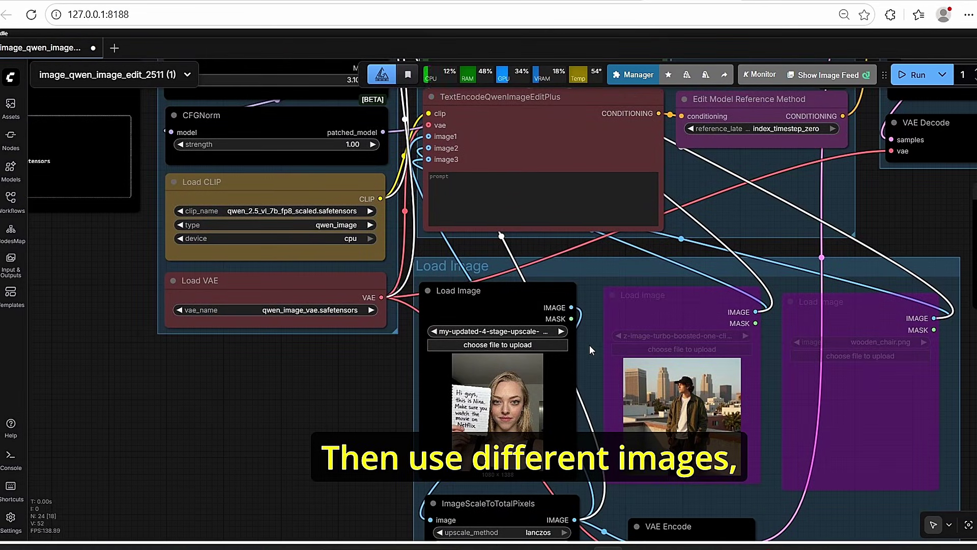
pyautogui.click(670, 310)
pyautogui.hotkey('ctrl', 'b')
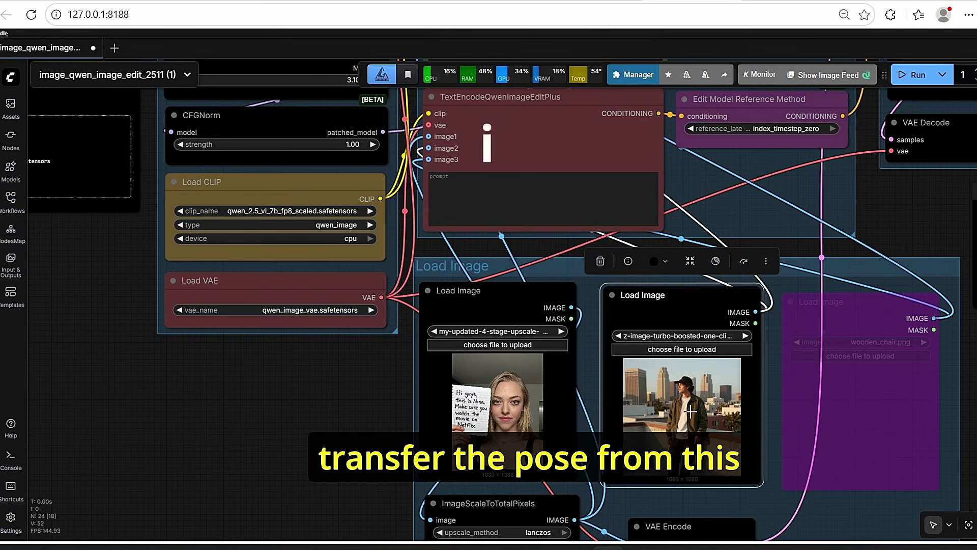
pyautogui.scroll(4, 688, 402)
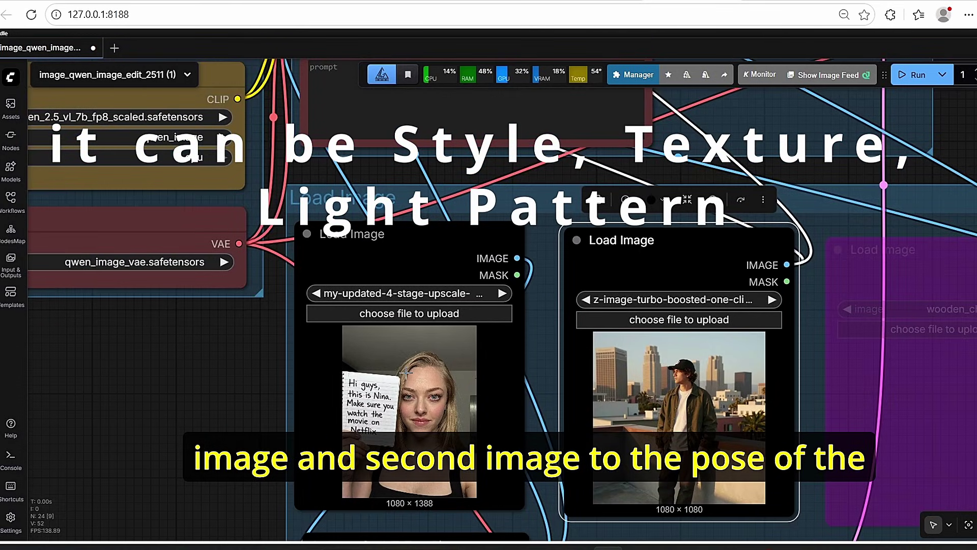
pyautogui.scroll(-4, 424, 376)
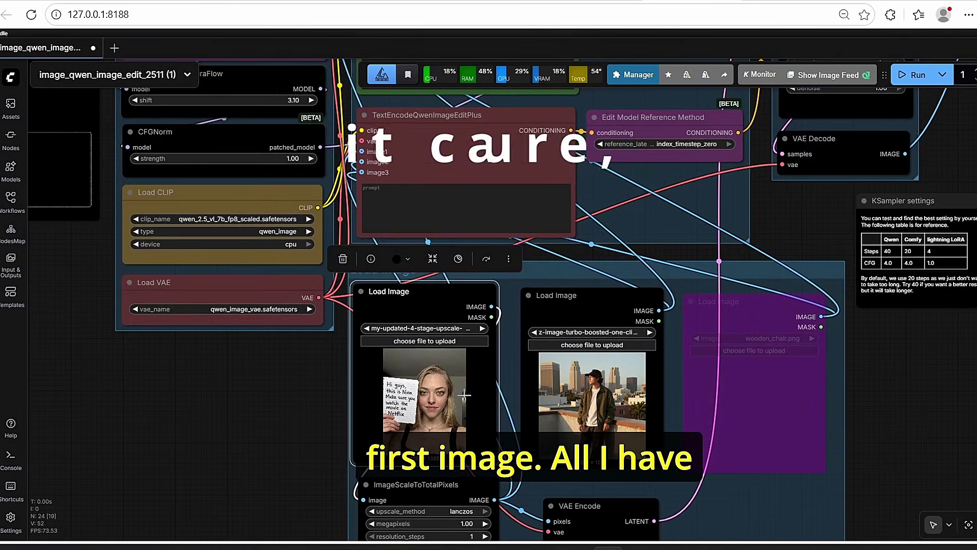
pyautogui.moveTo(585, 251); pyautogui.dragTo(613, 490)
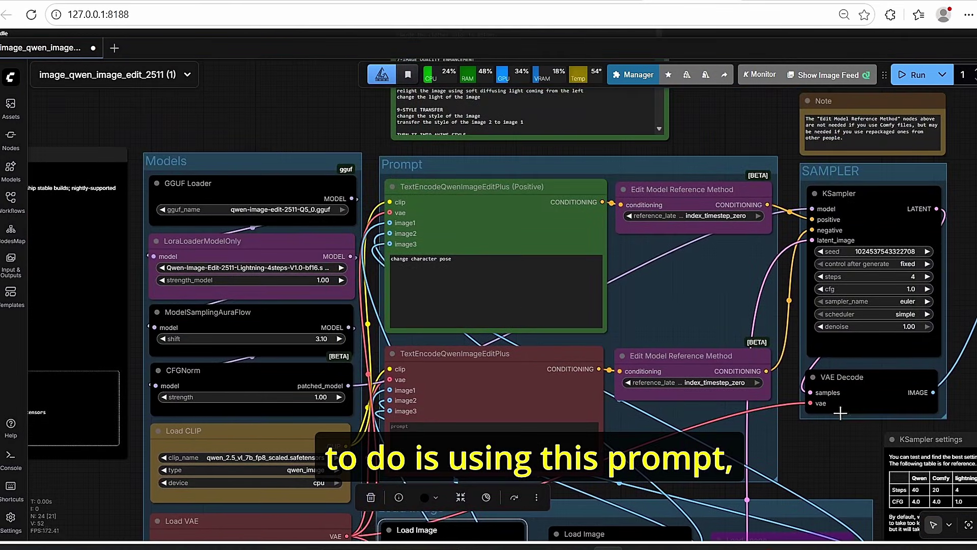
pyautogui.hscroll(5, 841, 414)
pyautogui.scroll(-4, 827, 267)
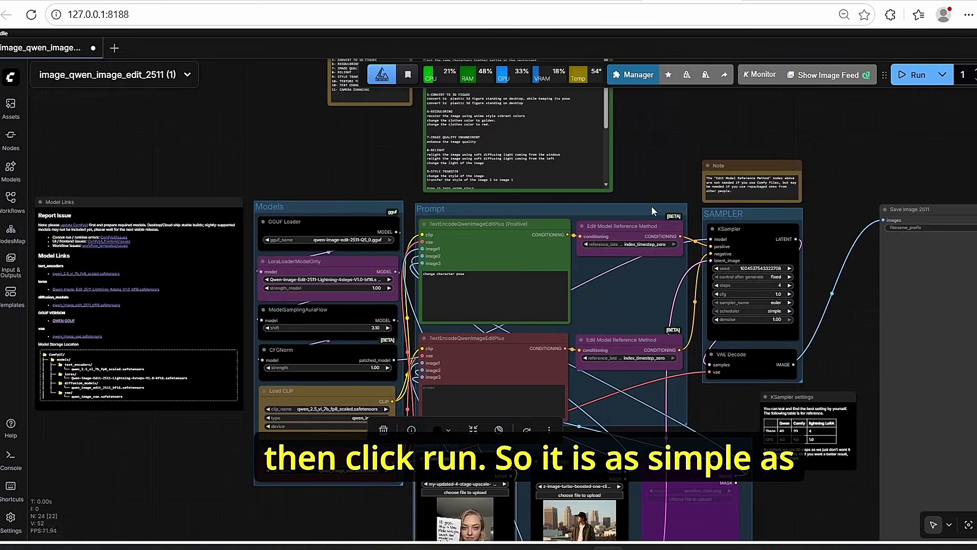
pyautogui.moveTo(642, 169); pyautogui.dragTo(667, 299)
pyautogui.scroll(9, 470, 196)
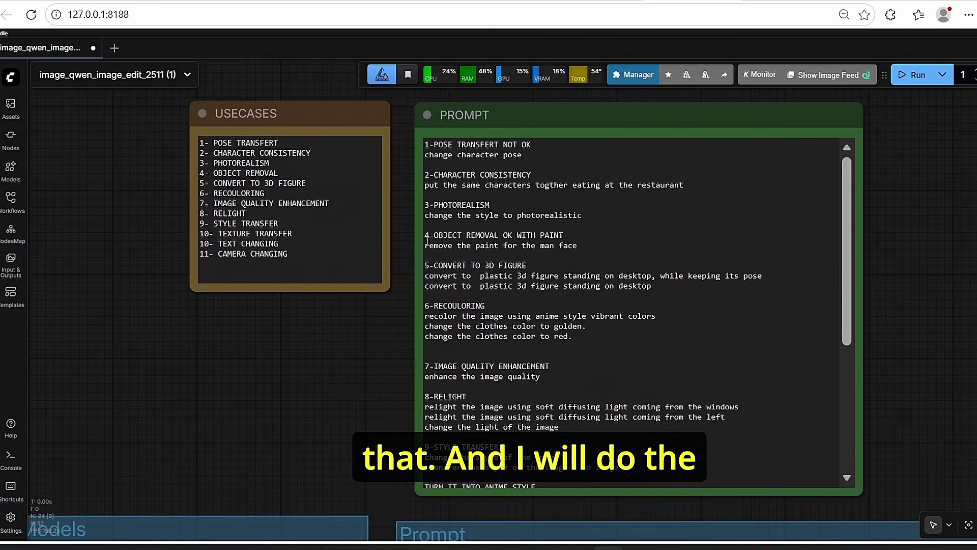
pyautogui.scroll(4, 410, 204)
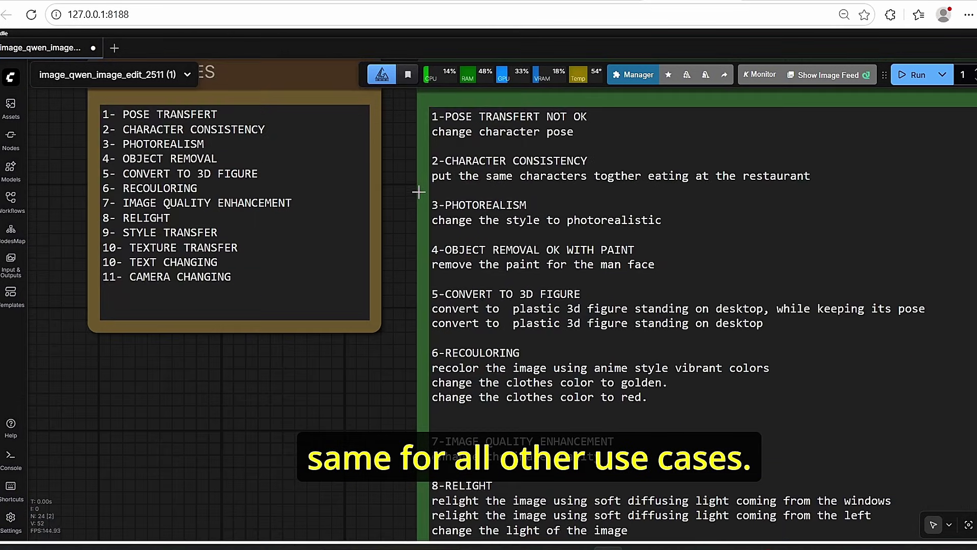
pyautogui.scroll(-5, 495, 162)
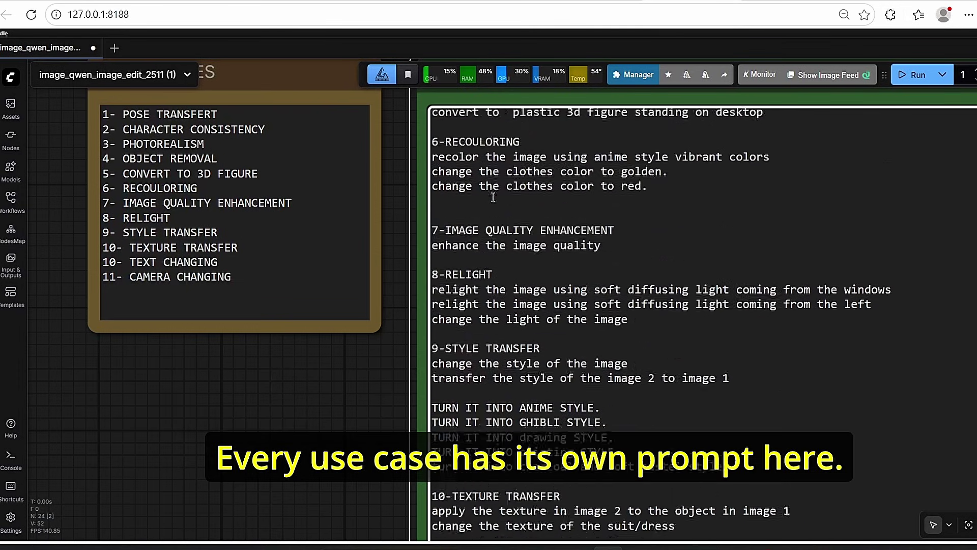
pyautogui.scroll(5, 496, 162)
pyautogui.scroll(-10, 361, 369)
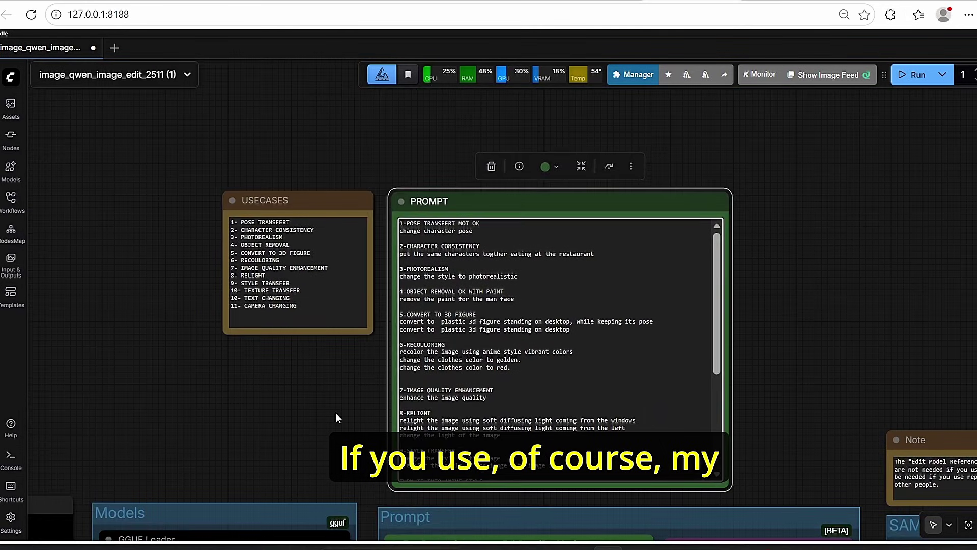
pyautogui.scroll(10, 414, 237)
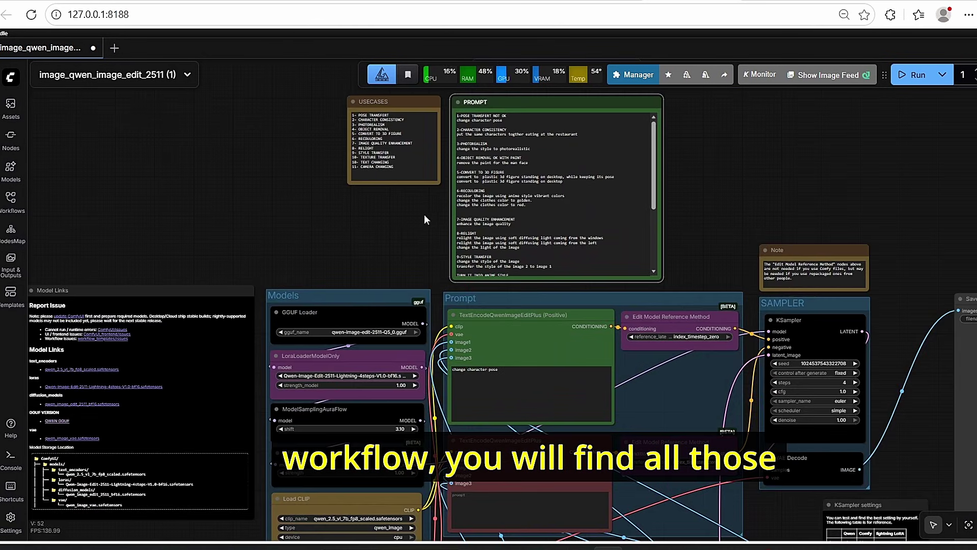
pyautogui.scroll(8, 344, 217)
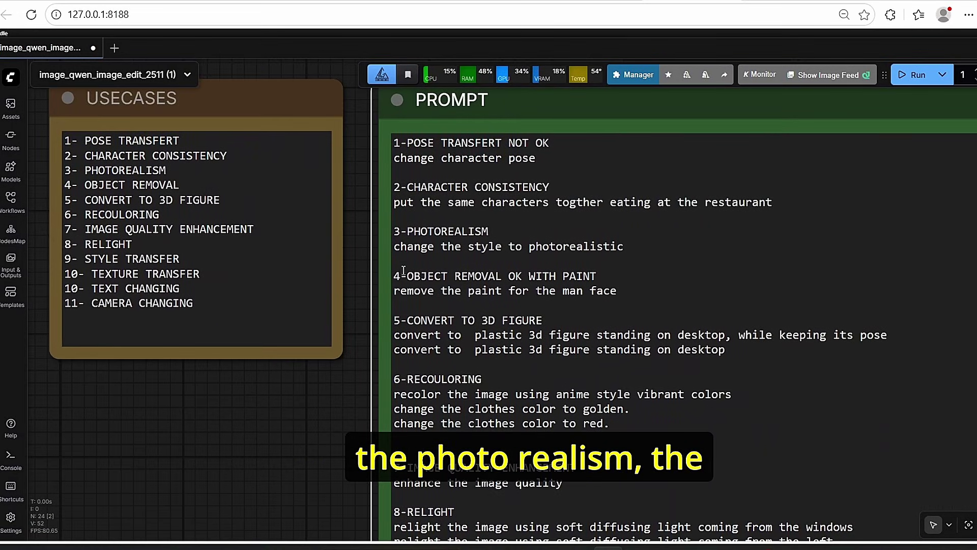
pyautogui.scroll(-5, 415, 178)
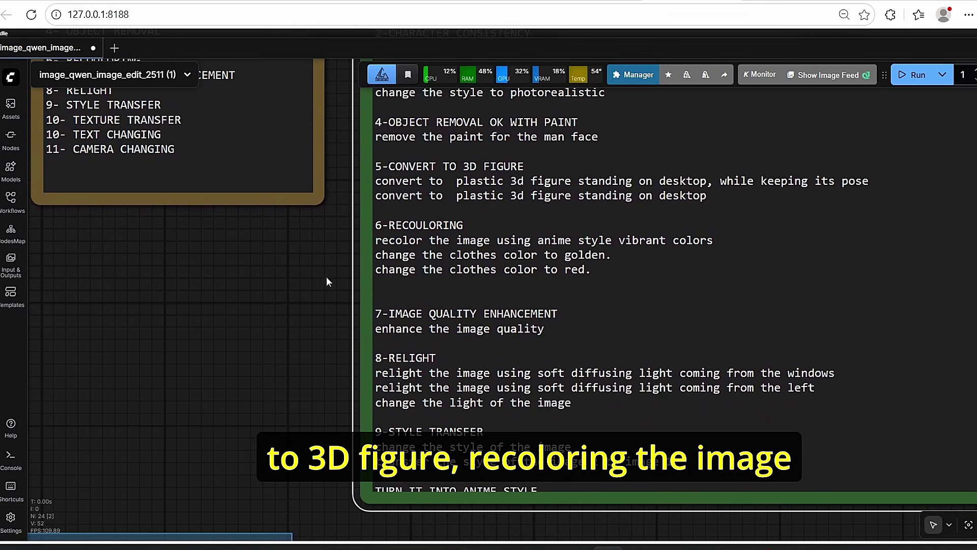
pyautogui.scroll(-2, 326, 276)
pyautogui.scroll(-6, 466, 271)
pyautogui.scroll(6, 466, 271)
pyautogui.scroll(-3, 465, 275)
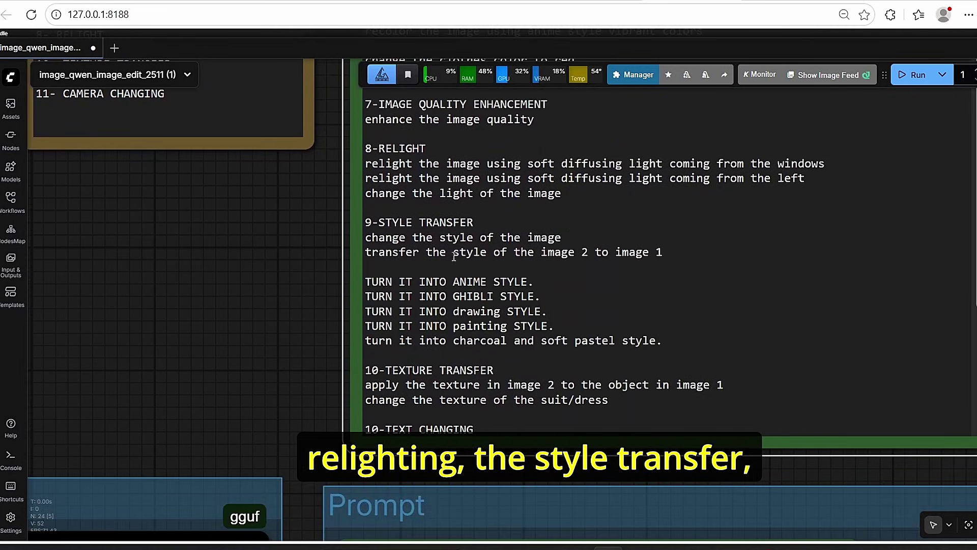
pyautogui.scroll(-3, 466, 293)
pyautogui.scroll(-1, 484, 267)
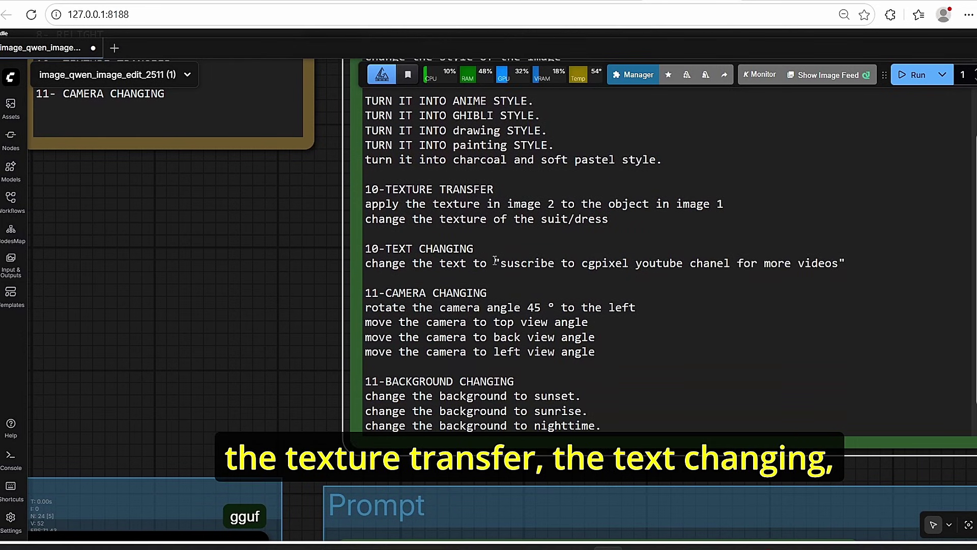
pyautogui.scroll(-8, 239, 308)
pyautogui.moveTo(240, 308); pyautogui.dragTo(226, 375)
pyautogui.scroll(1, 677, 277)
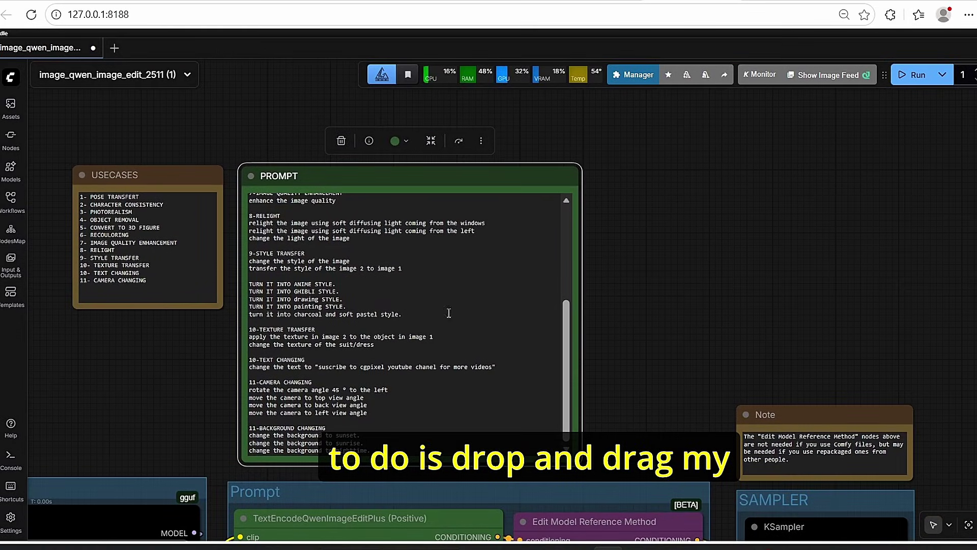
pyautogui.scroll(5, 449, 312)
pyautogui.moveTo(681, 357); pyautogui.dragTo(738, 343)
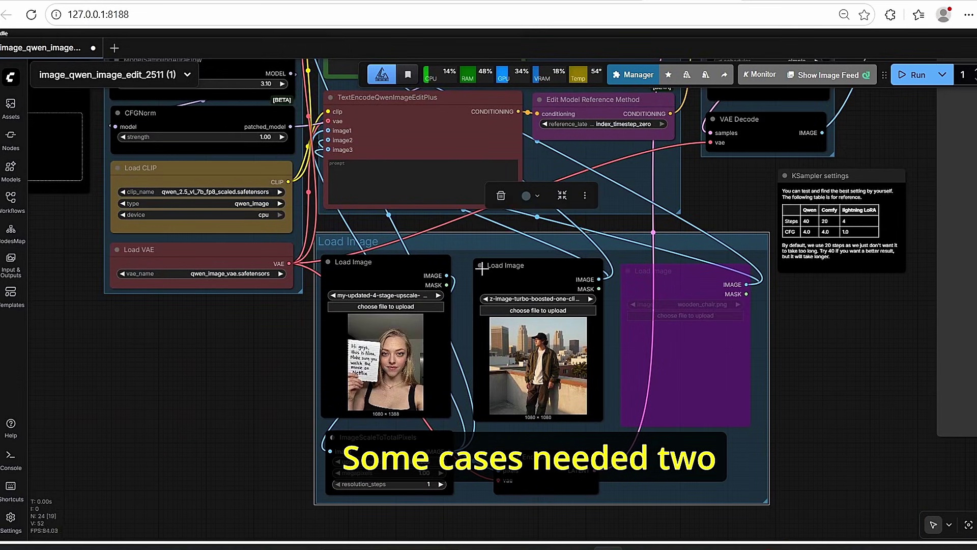
# Step: Toggle the second Load Image node's bypass with Ctrl+B, leaving it bypassed
pyautogui.scroll(5, 451, 239)
pyautogui.scroll(-5, 482, 268)
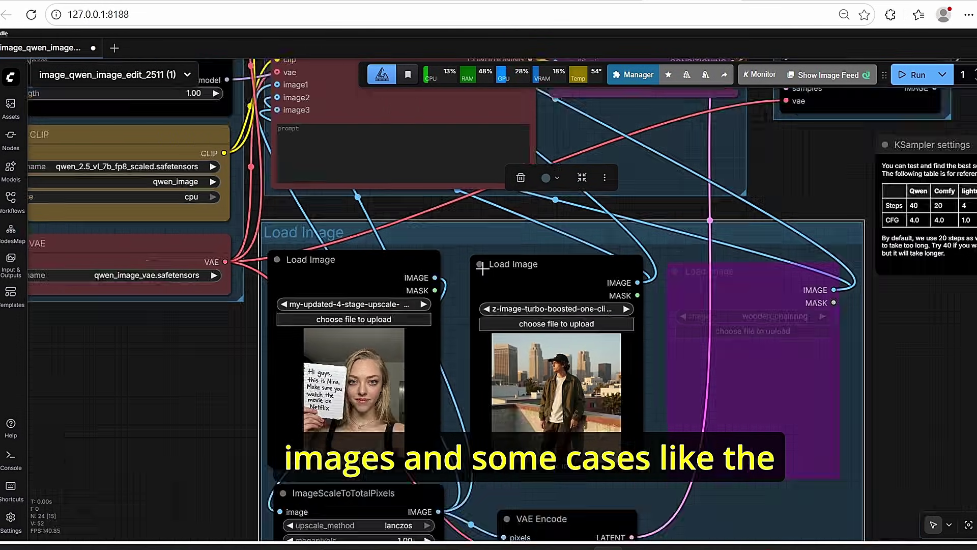
pyautogui.scroll(3, 475, 239)
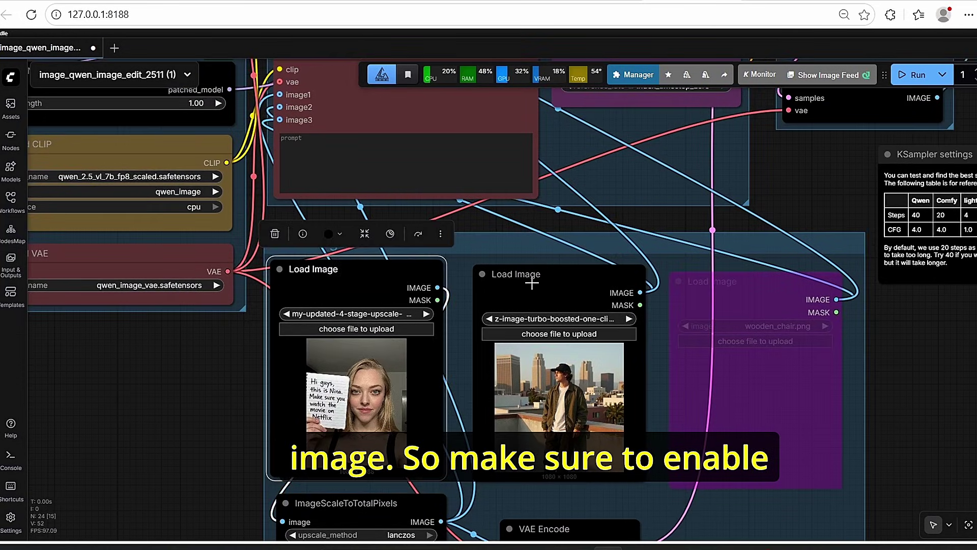
pyautogui.click(532, 282)
pyautogui.hotkey('ctrl', 'b')
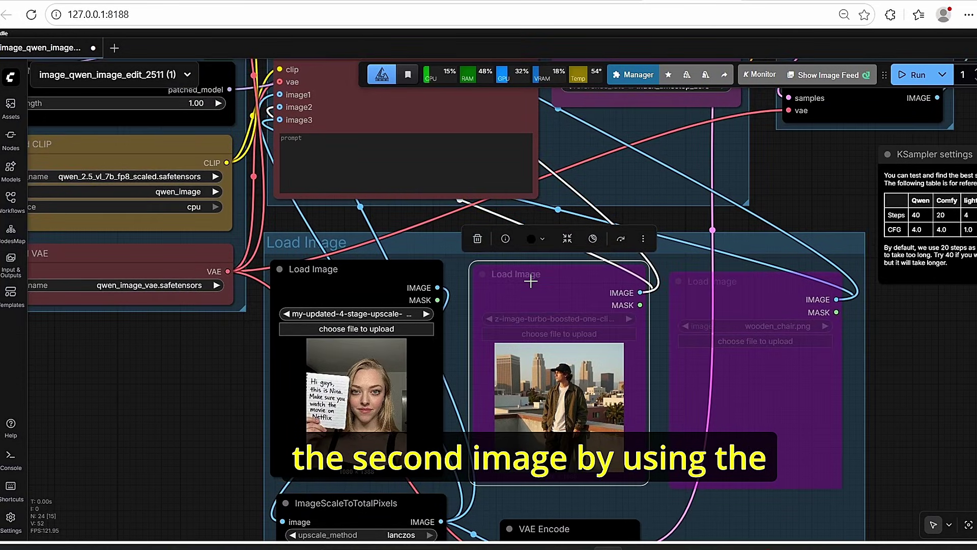
pyautogui.hotkey('ctrl', 'b')
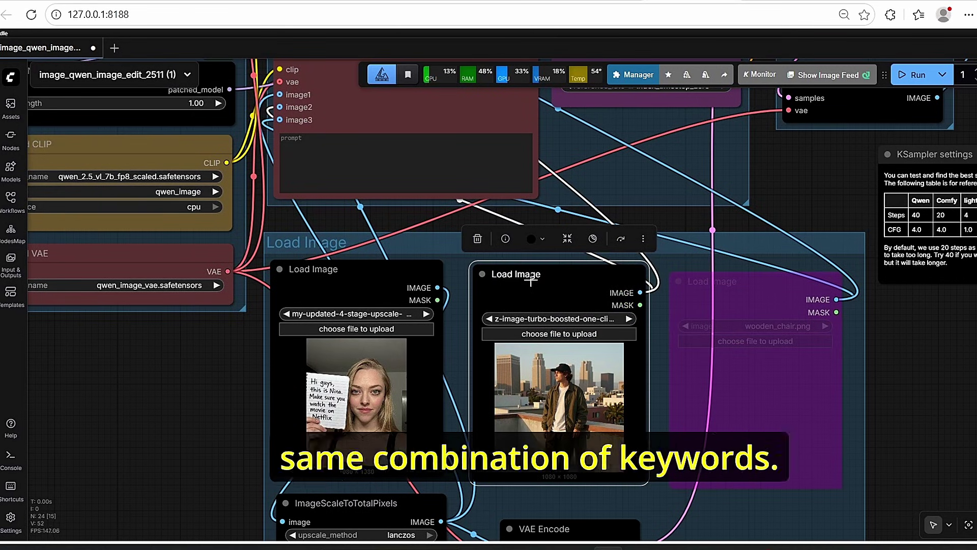
pyautogui.hotkey('ctrl', 'b')
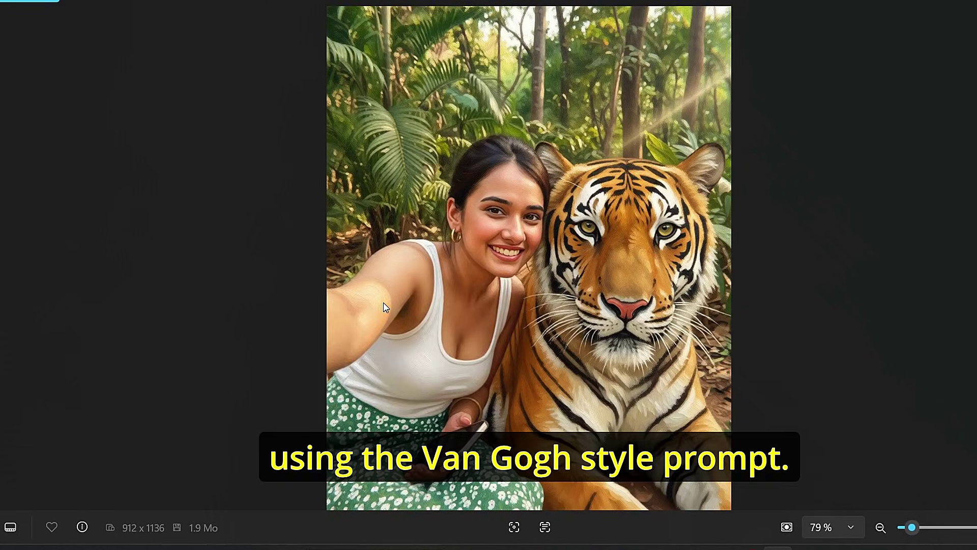
# Step: Zoom and pan through the painted versions of the tiger selfie
pyautogui.scroll(5, 383, 303)
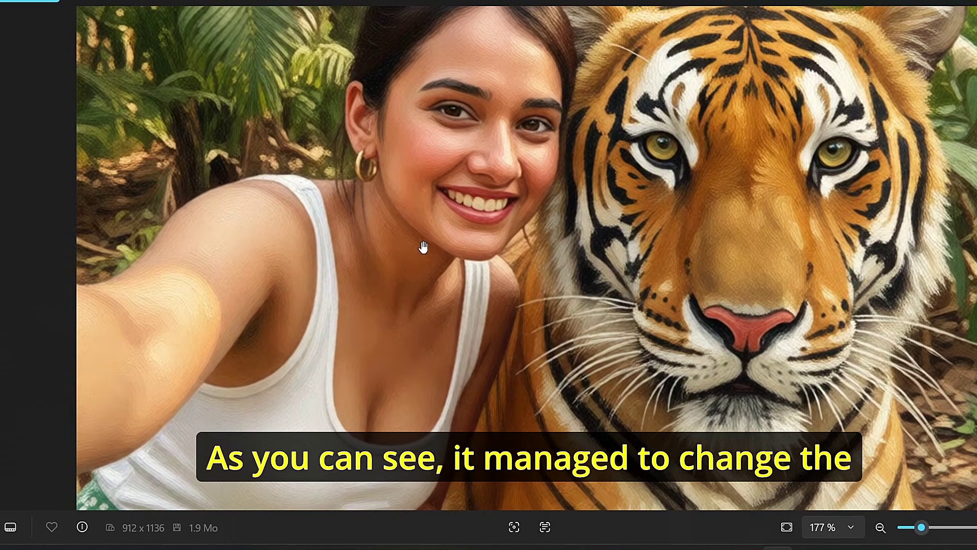
pyautogui.moveTo(423, 247); pyautogui.dragTo(459, 344)
pyautogui.scroll(3, 465, 215)
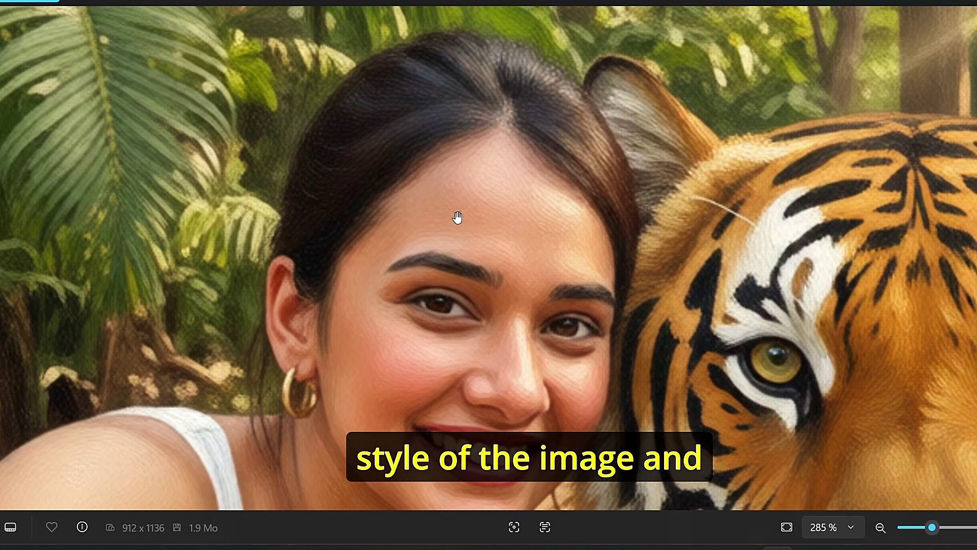
pyautogui.scroll(-2, 343, 312)
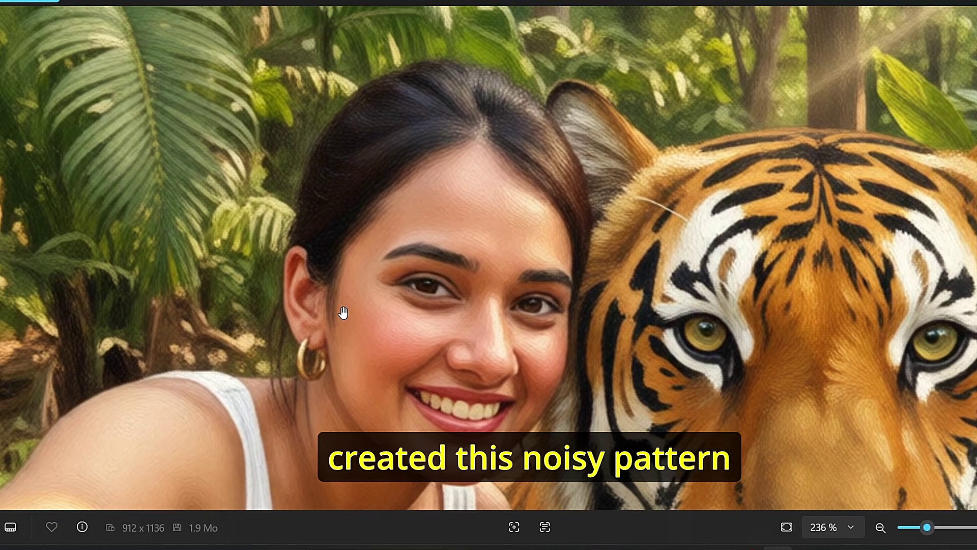
pyautogui.scroll(-6, 343, 312)
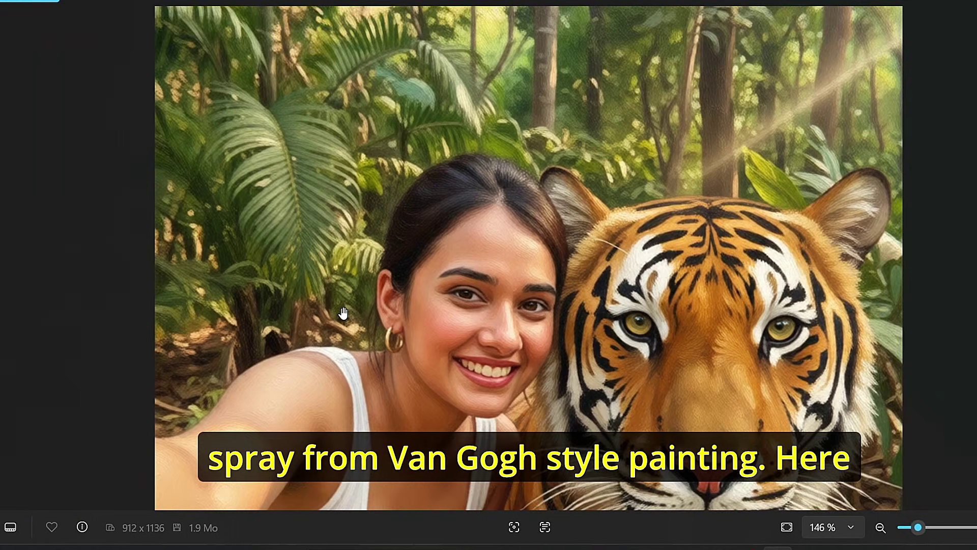
pyautogui.press('Right')
pyautogui.scroll(4, 343, 312)
pyautogui.scroll(2, 351, 318)
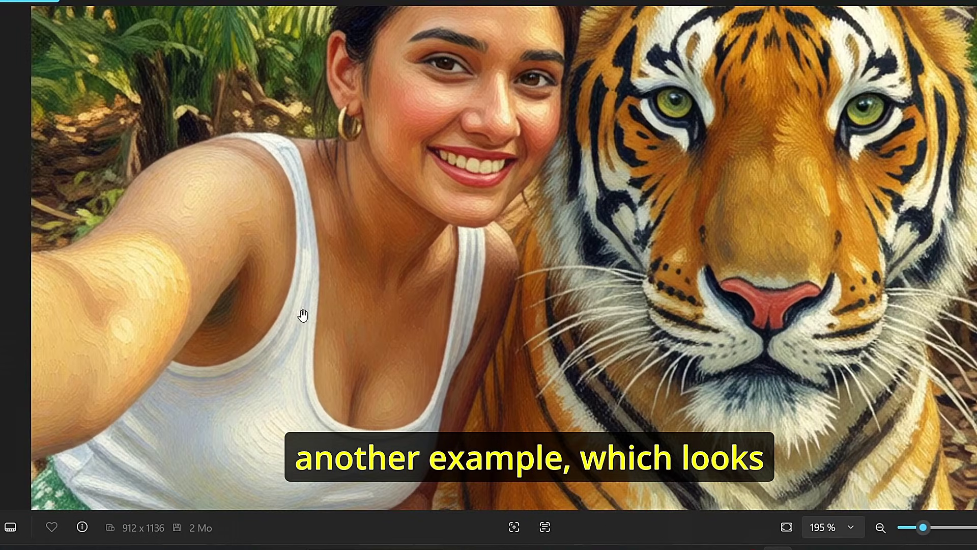
pyautogui.scroll(1, 301, 312)
pyautogui.scroll(-2, 292, 310)
pyautogui.scroll(-4, 292, 306)
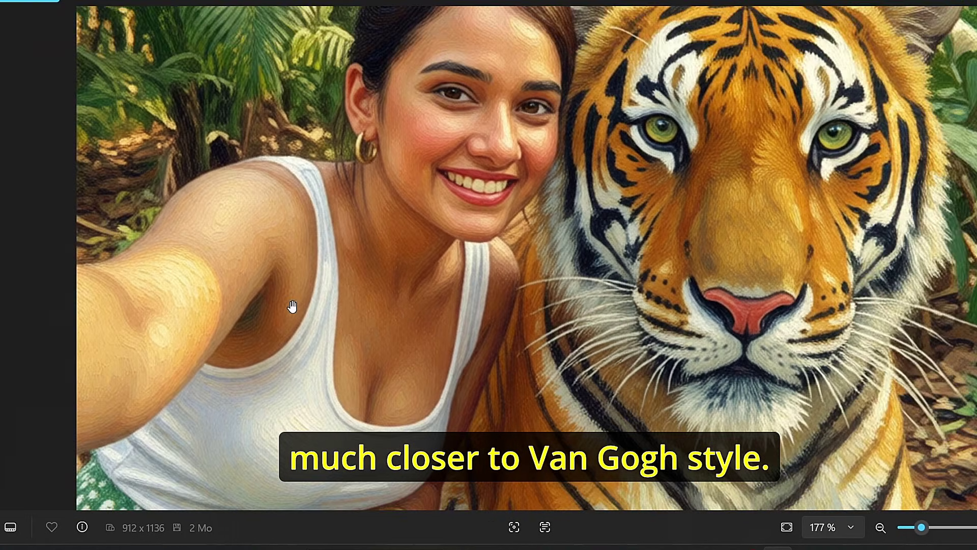
pyautogui.scroll(1, 292, 306)
pyautogui.scroll(-1, 293, 306)
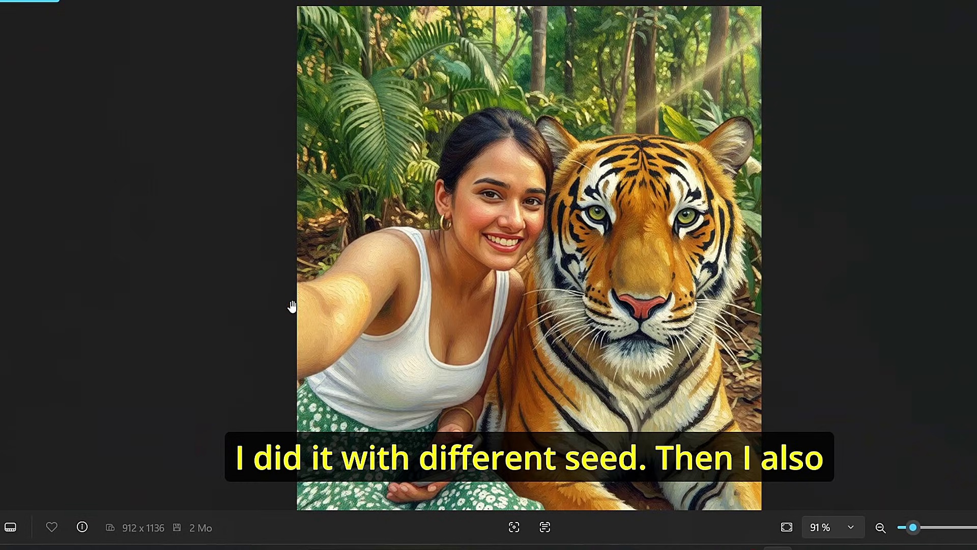
# Step: View the pencil-sketch, Ghibli and anime versions, then the satin and red floral dress results
pyautogui.press('Right')
pyautogui.press('Right')
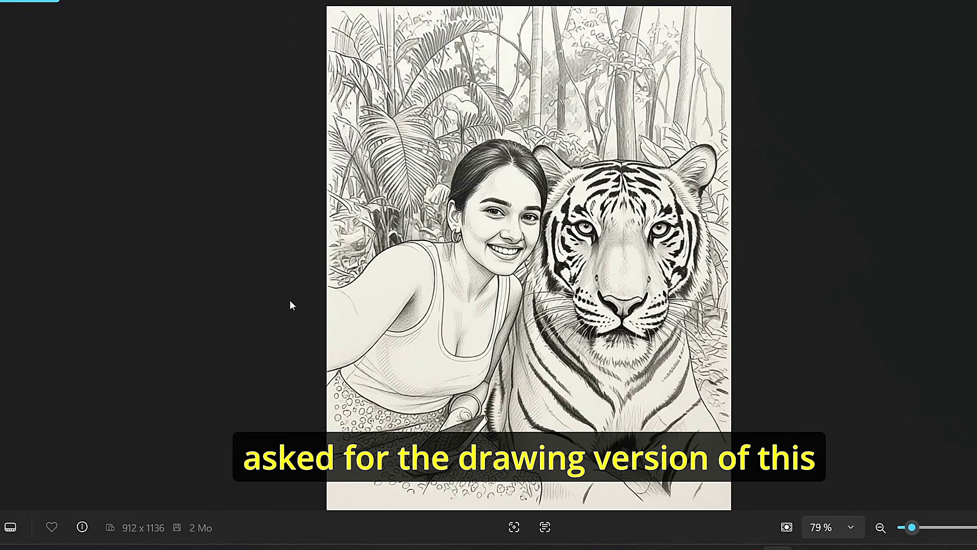
pyautogui.press('Right')
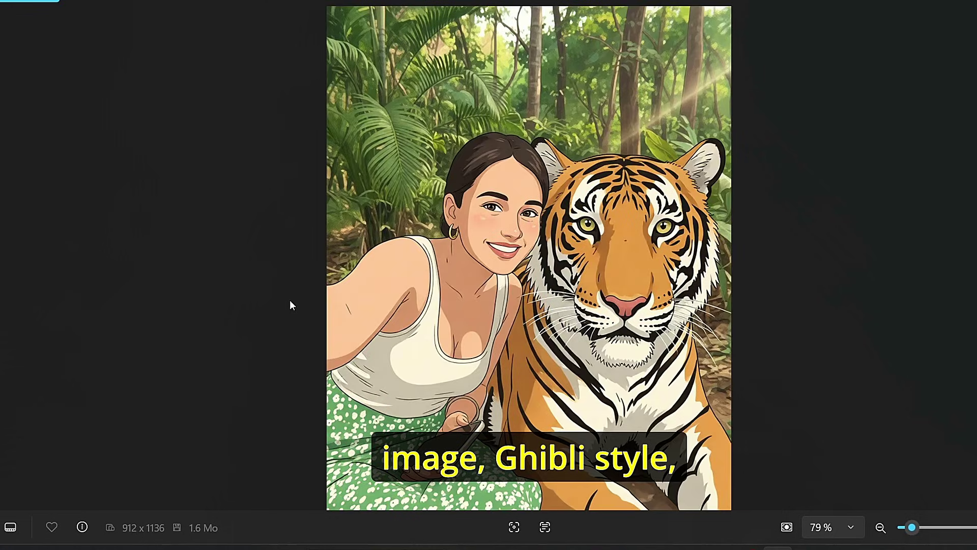
pyautogui.press('Right')
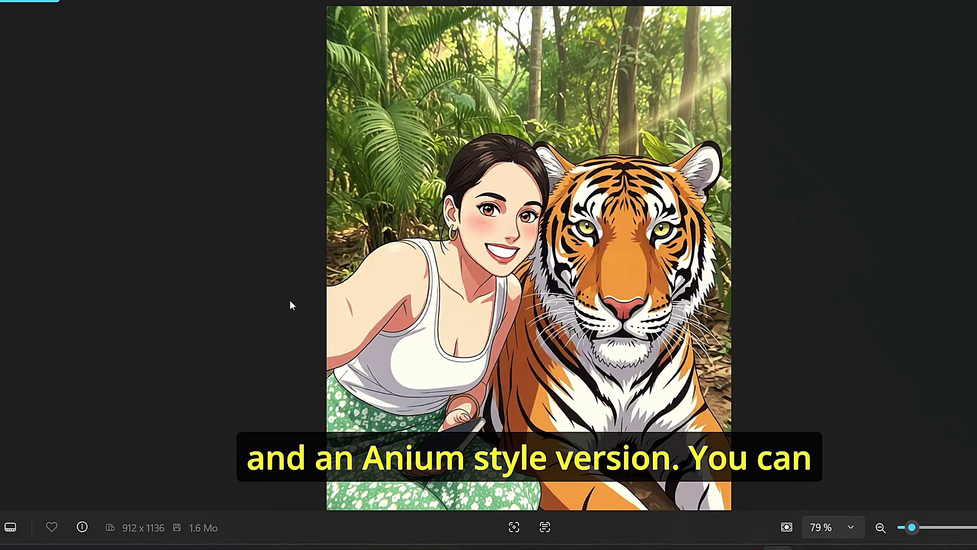
pyautogui.scroll(3, 484, 233)
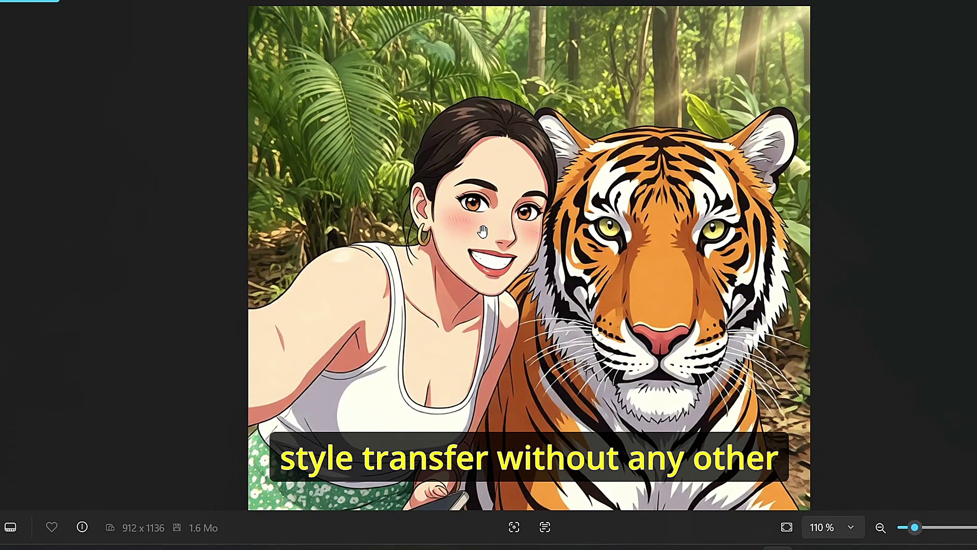
pyautogui.scroll(-3, 483, 231)
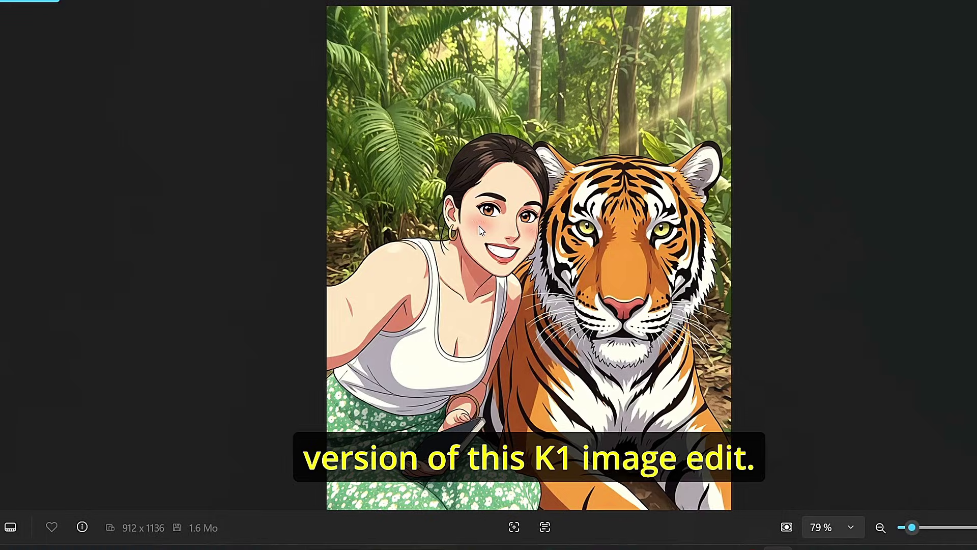
pyautogui.press('Right')
pyautogui.press('Right')
pyautogui.press('Right')
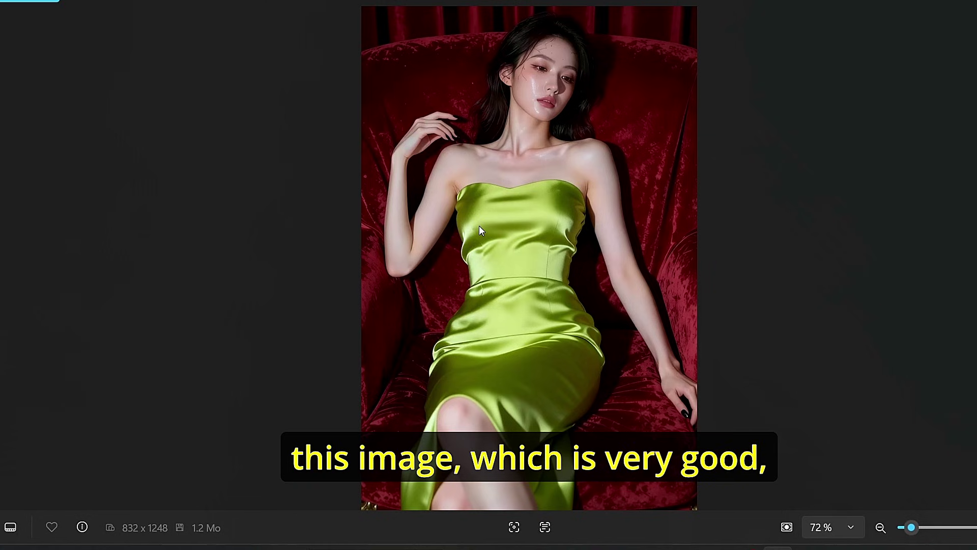
pyautogui.press('Left')
pyautogui.press('Left')
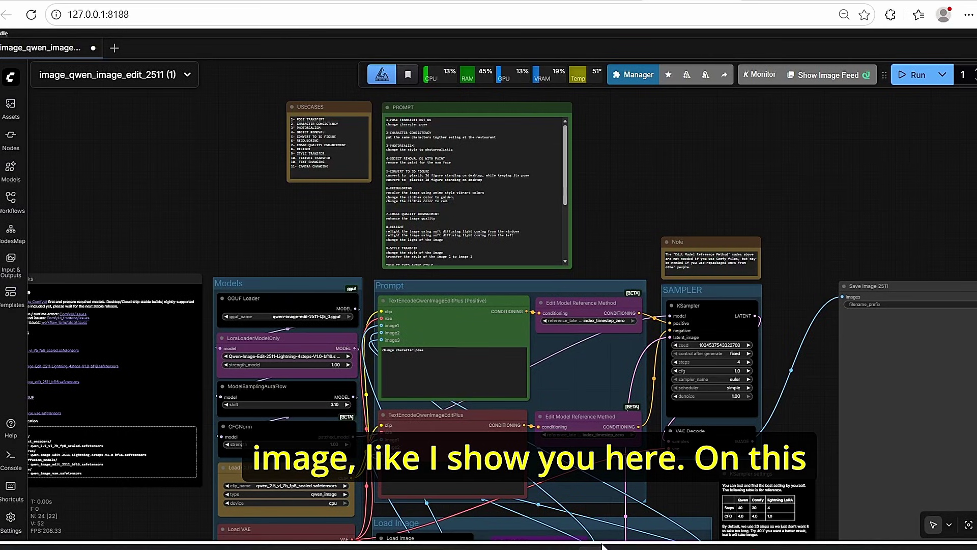
# Step: Load the design-poppies red fabric image into the second Load Image node
pyautogui.scroll(3, 543, 340)
pyautogui.scroll(-1, 543, 340)
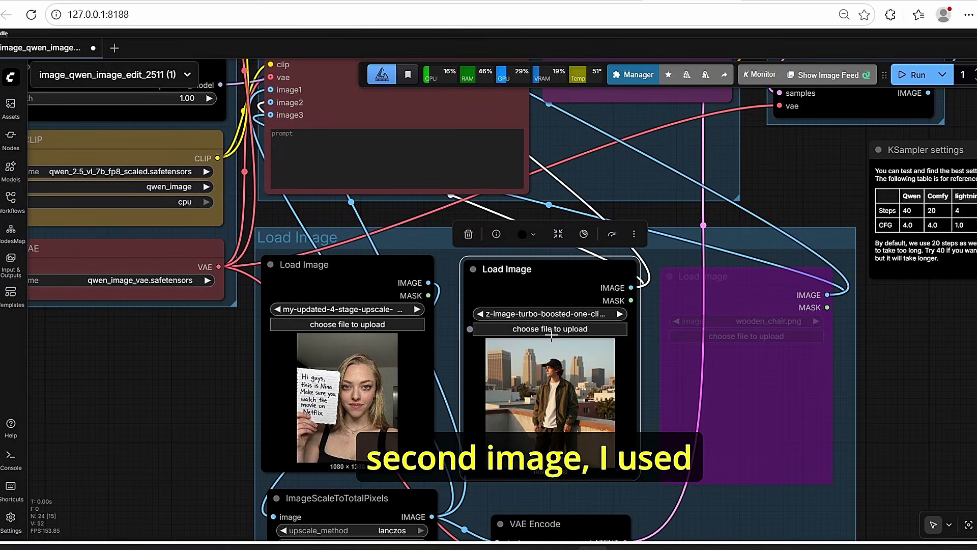
pyautogui.click(544, 332)
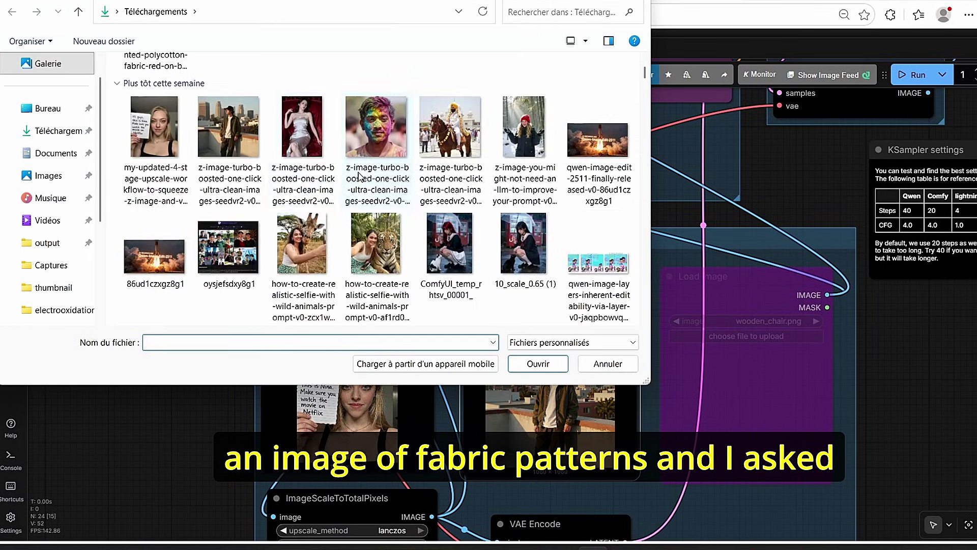
pyautogui.doubleClick(178, 128)
pyautogui.scroll(2, 547, 395)
pyautogui.scroll(3, 547, 395)
pyautogui.moveTo(423, 384); pyautogui.dragTo(358, 327)
pyautogui.scroll(-6, 363, 239)
pyautogui.scroll(-3, 363, 239)
pyautogui.moveTo(663, 186); pyautogui.dragTo(659, 208)
pyautogui.scroll(2, 435, 378)
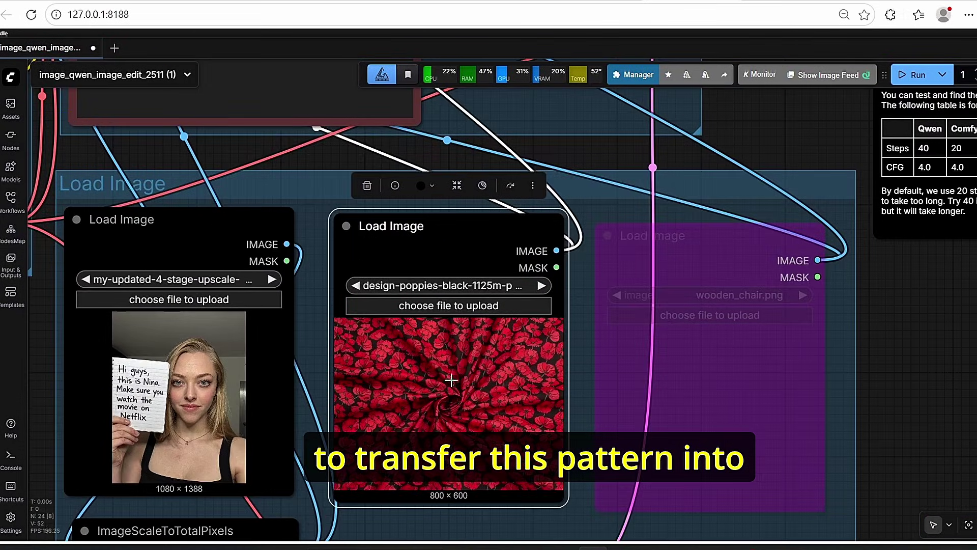
pyautogui.moveTo(623, 547)
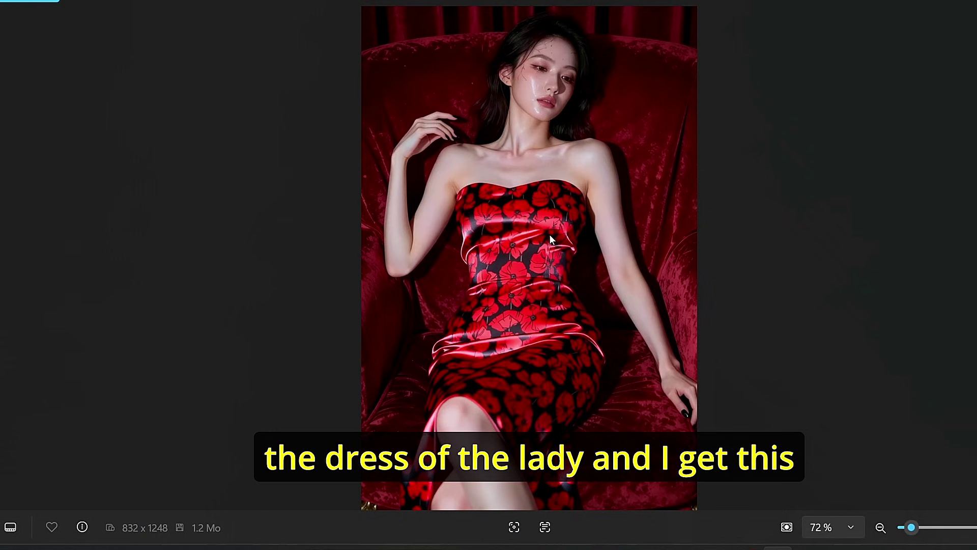
# Step: Zoom in and out on the 832 x 1248 satin dress result with the red poppy pattern
pyautogui.scroll(3, 589, 306)
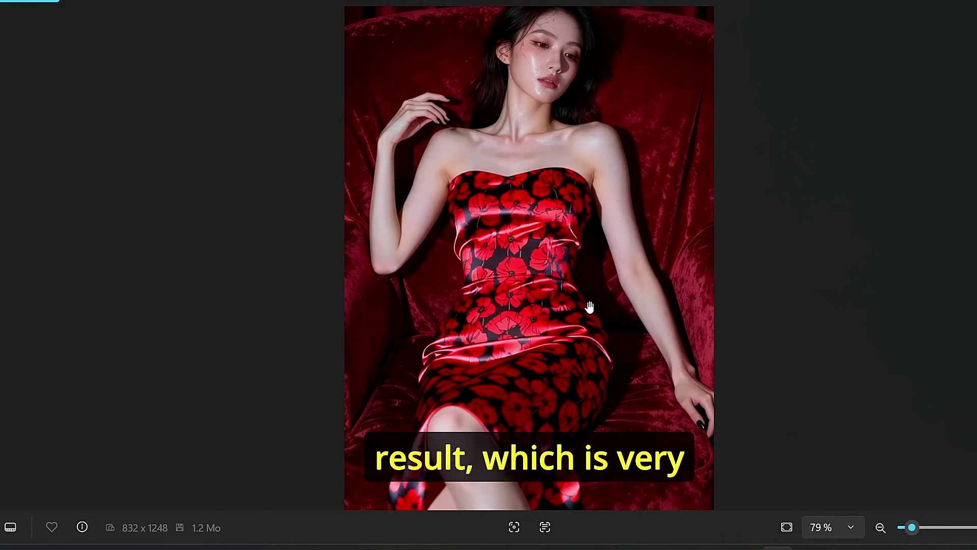
pyautogui.scroll(-2, 589, 306)
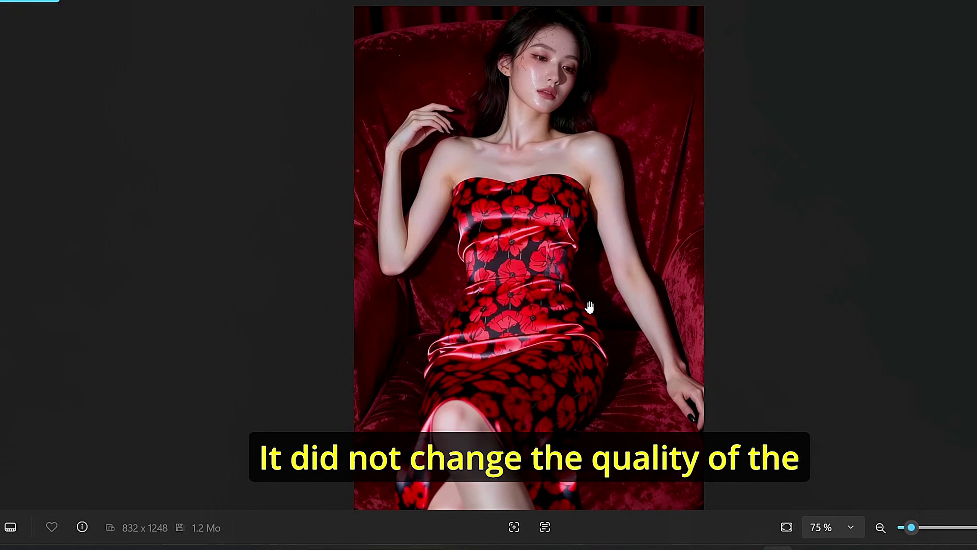
pyautogui.scroll(-1, 589, 306)
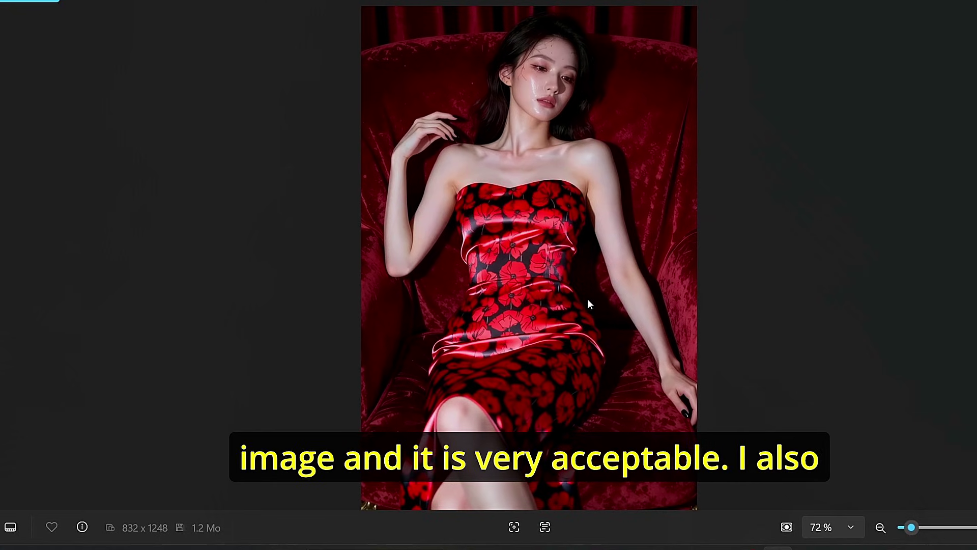